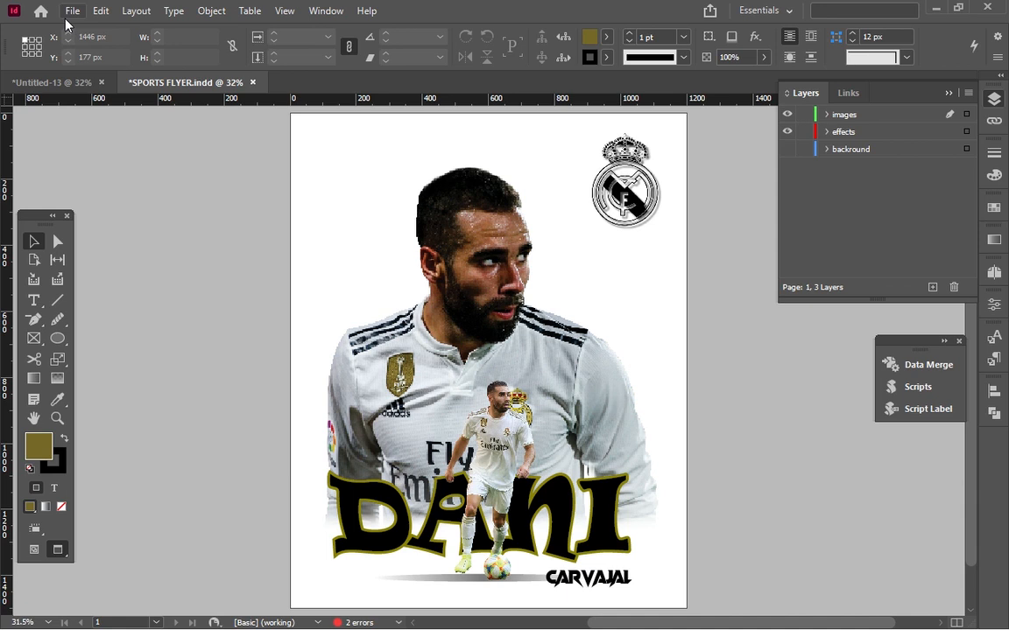
Close SPORTS FLYER.indd and the other open document without saving their changes.
left_click(252, 82)
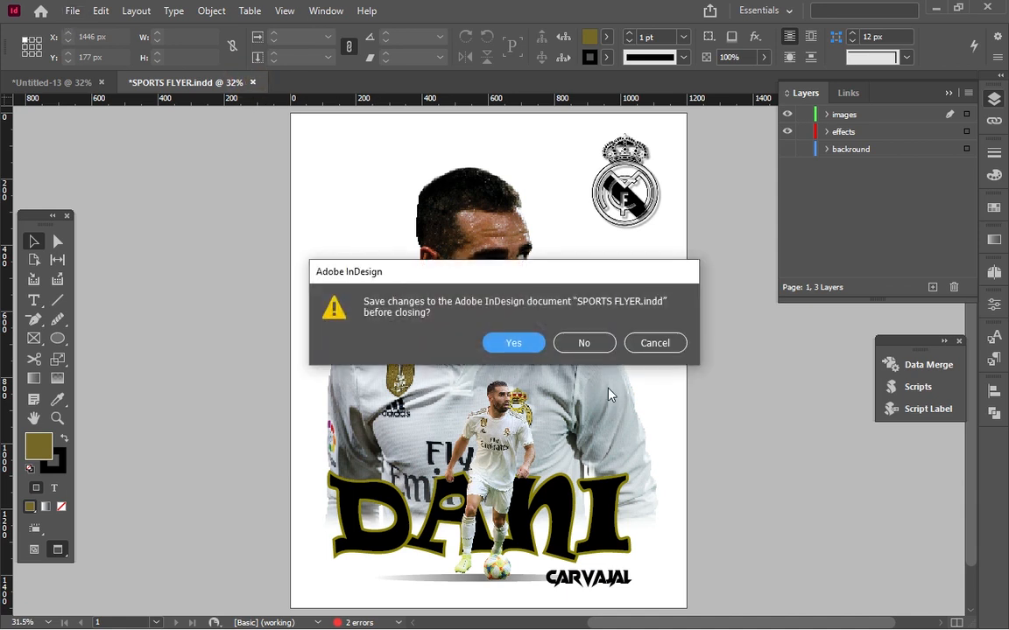
left_click(582, 344)
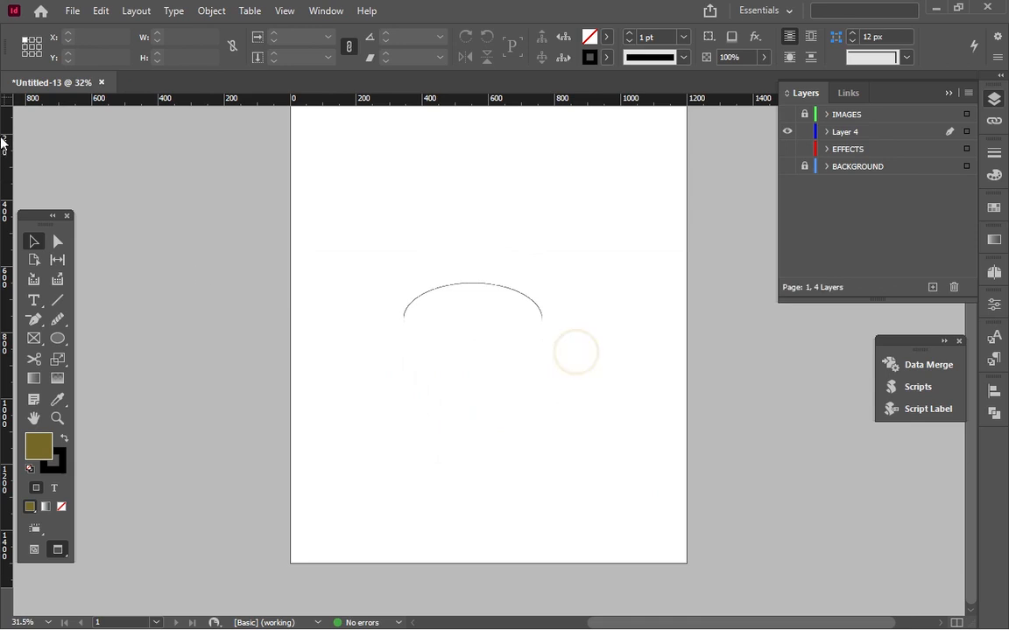
left_click(101, 83)
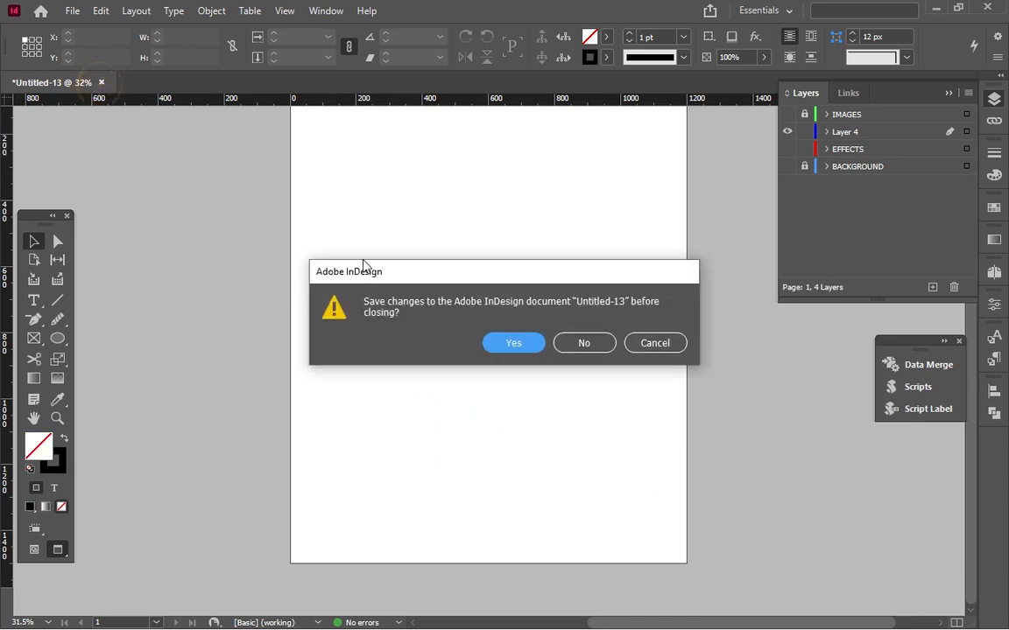
left_click(583, 344)
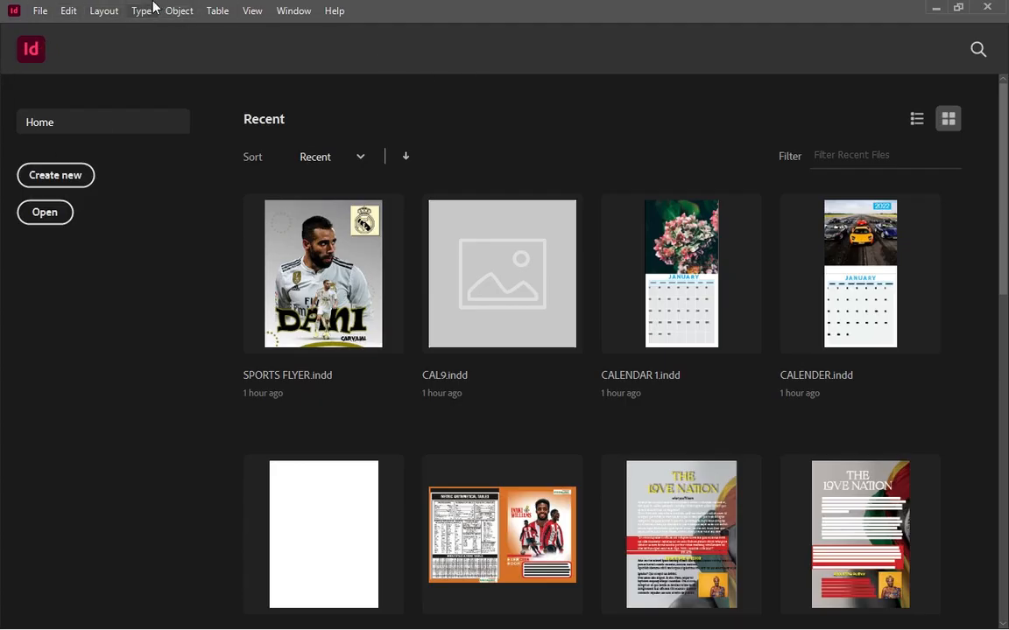
Check the horizontal and vertical ruler units in the Units & Increments preferences.
left_click(64, 14)
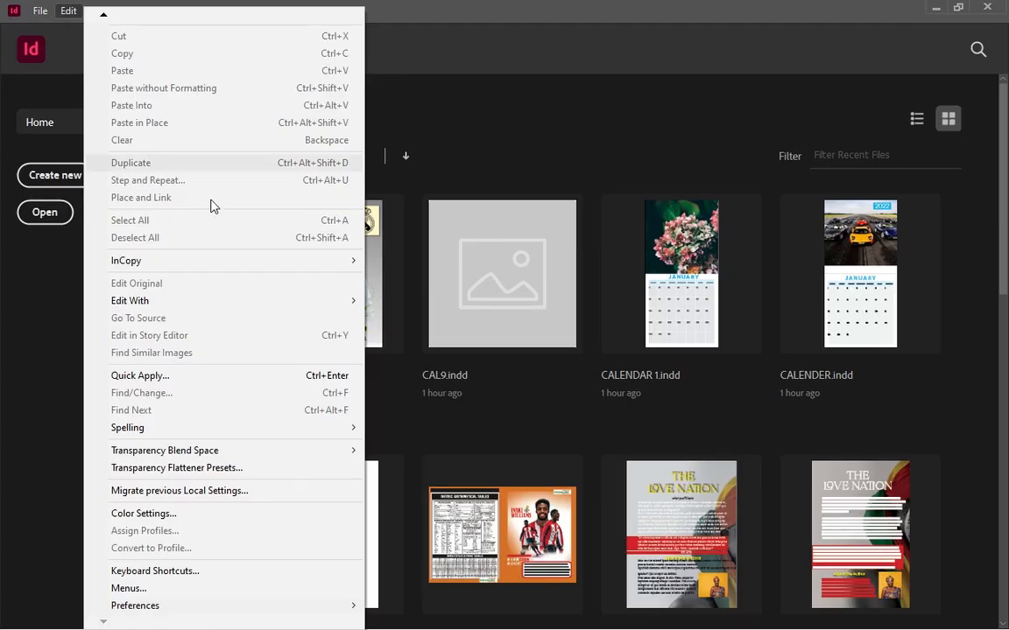
mouse_move(169, 606)
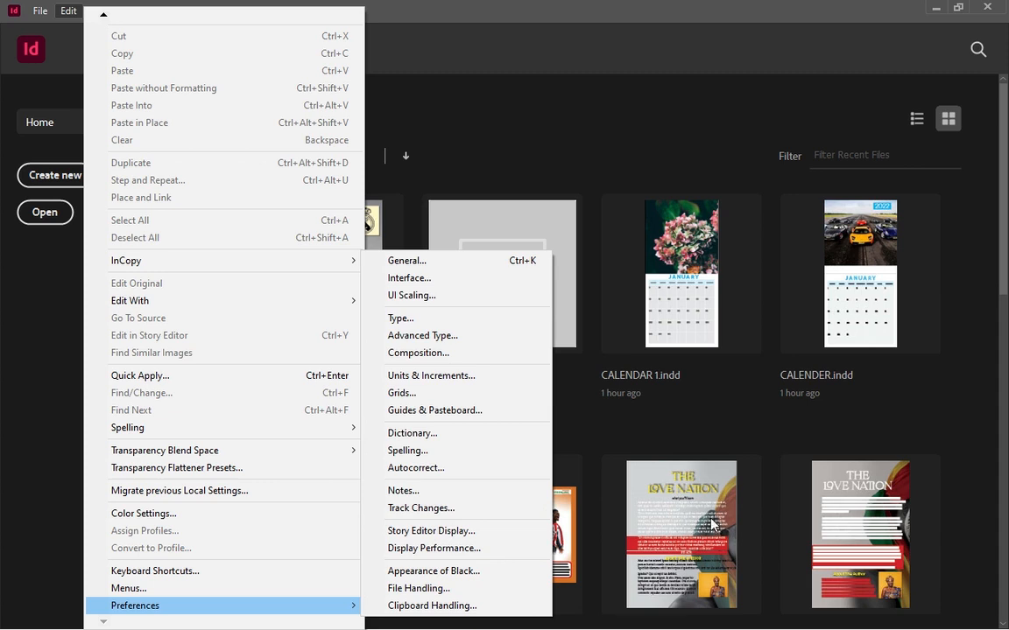
left_click(448, 377)
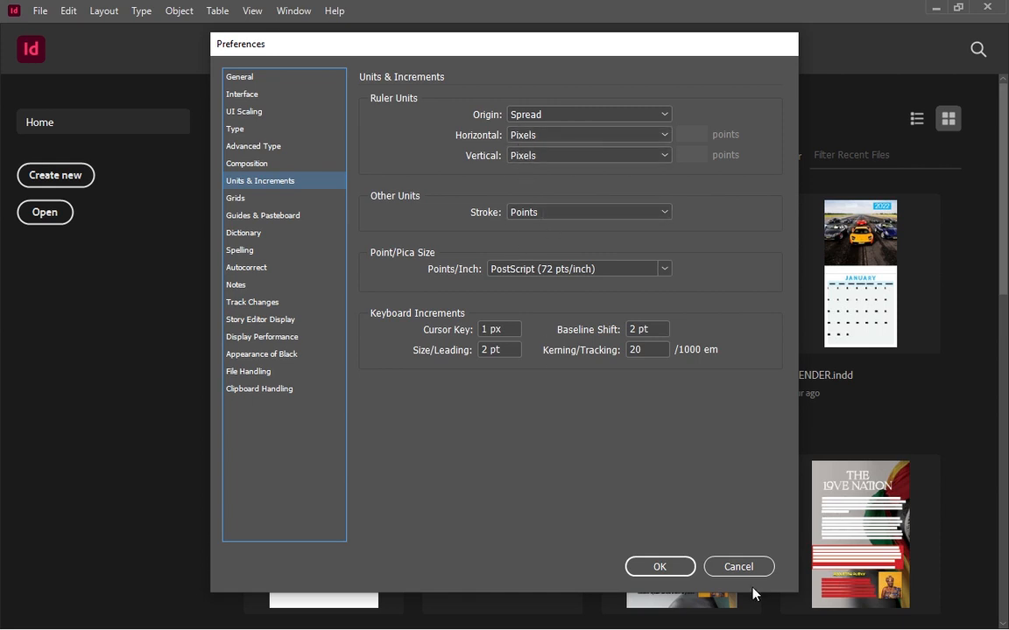
left_click(672, 566)
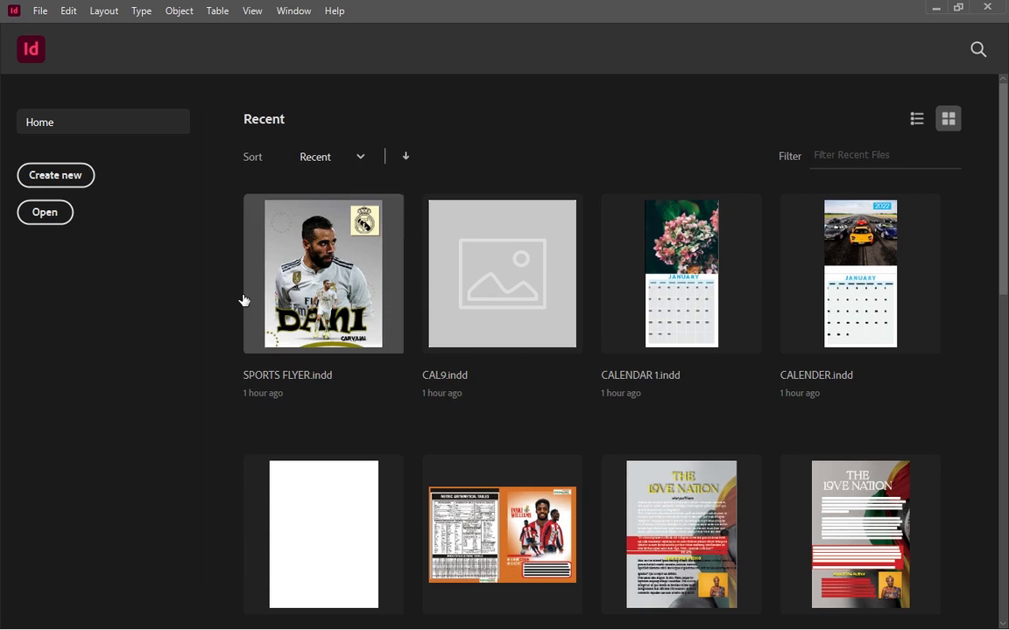
Create a new one-page document 1200 px wide and 1500 px high with all margins set to 0 px.
left_click(72, 167)
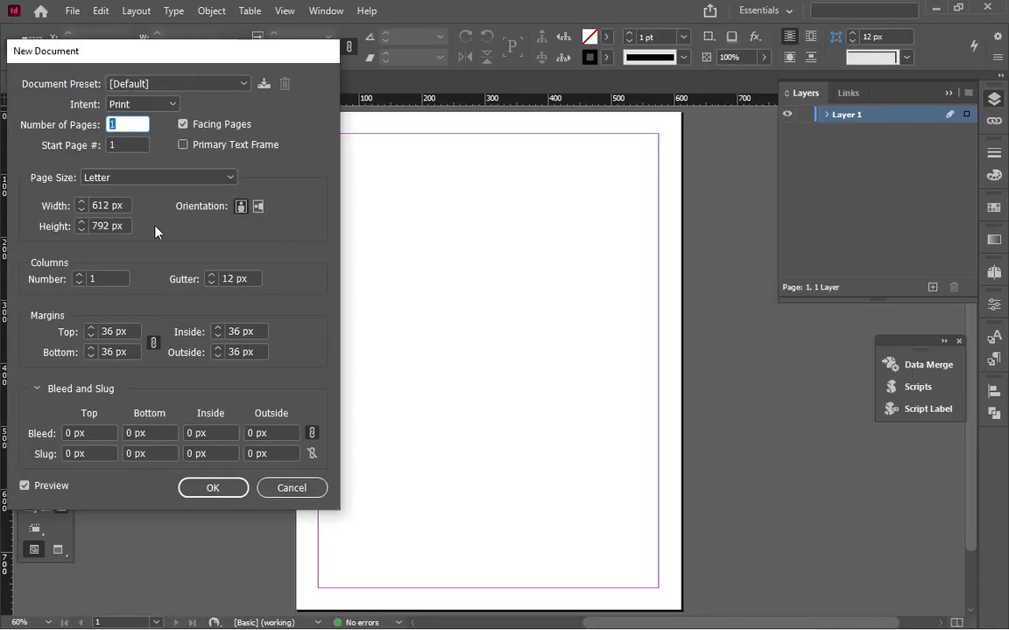
left_click(112, 205)
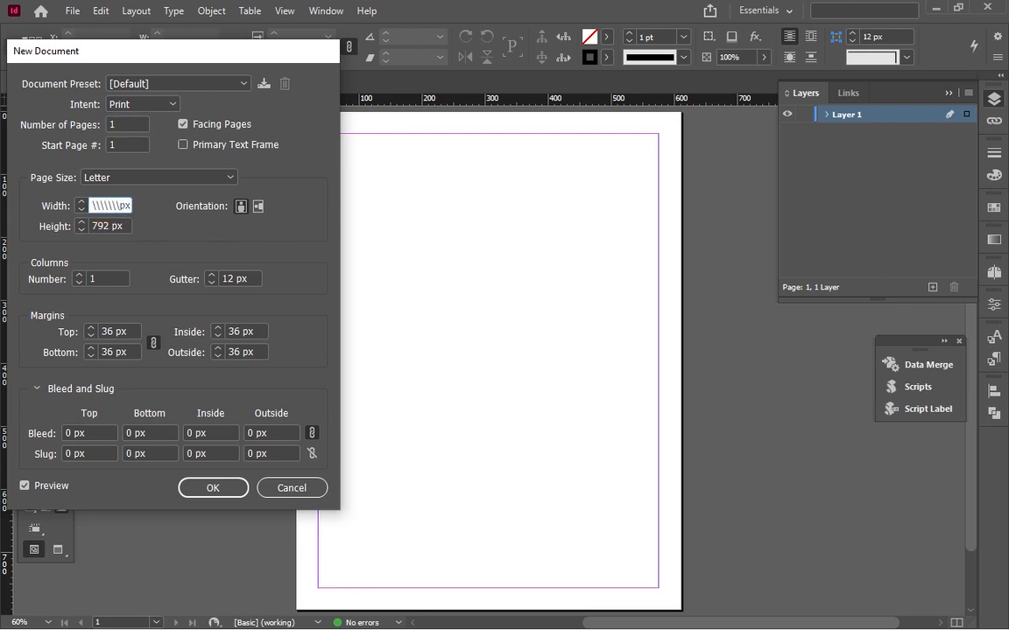
key("BackSpace")
left_click(113, 226)
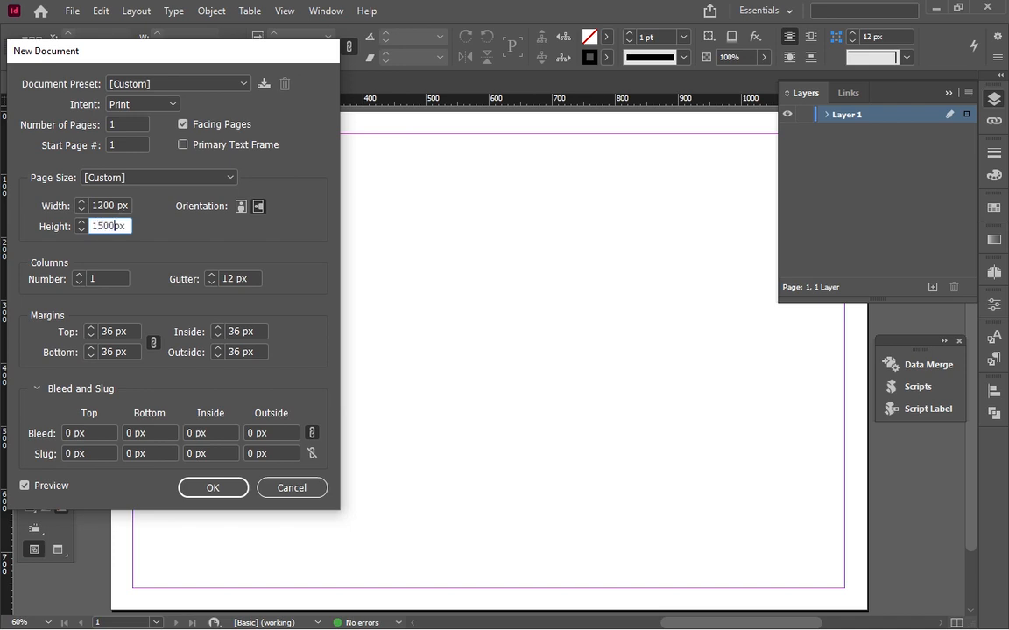
double_click(112, 331)
type("0")
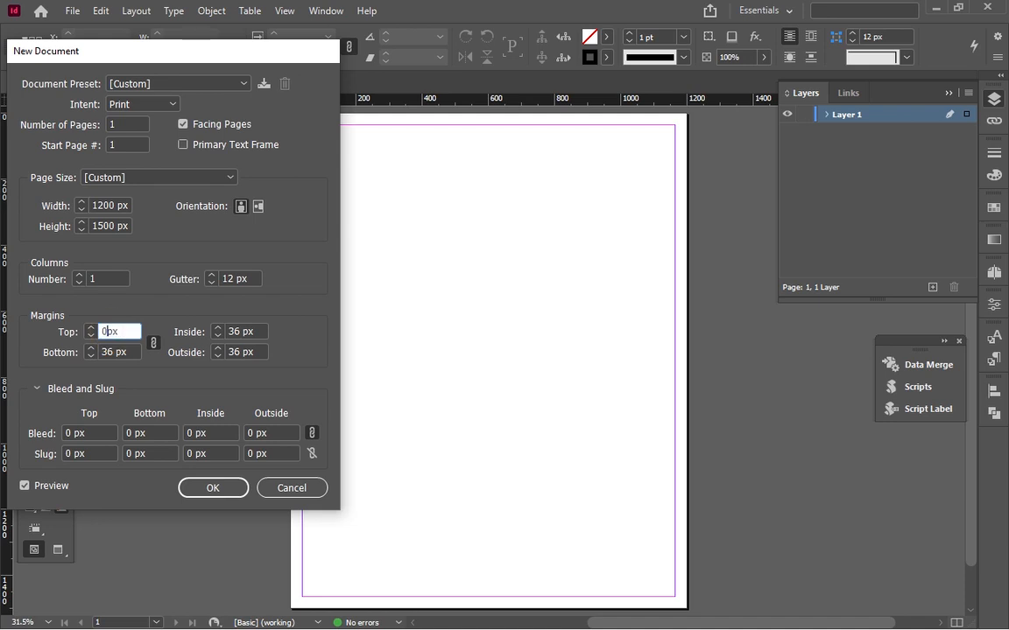
double_click(235, 331)
type("0")
left_click(225, 495)
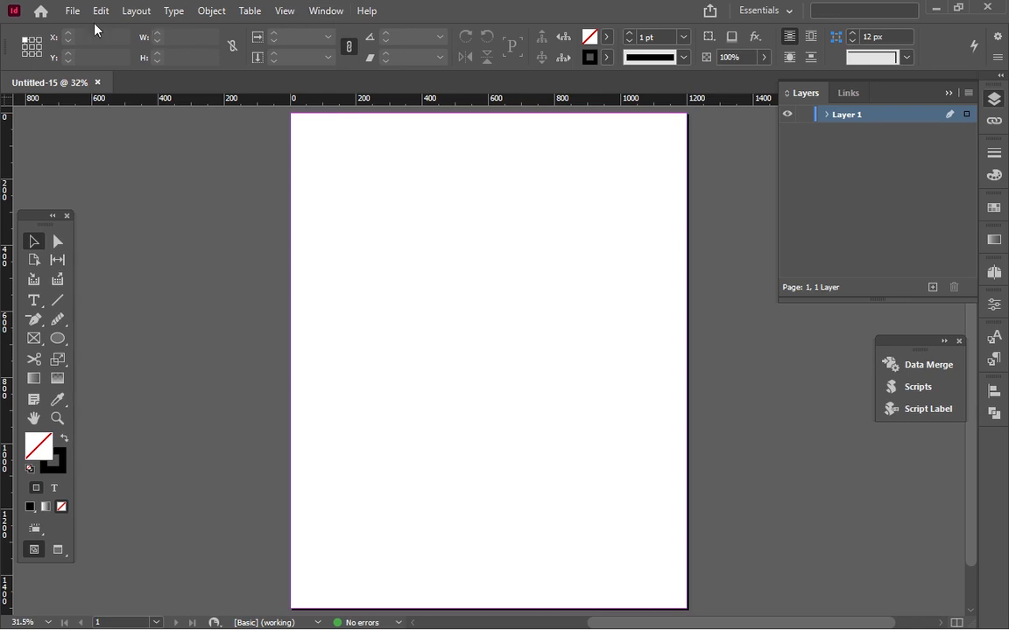
Rename the document's only layer as BACKGROUND.
double_click(853, 119)
type("BACKROUND")
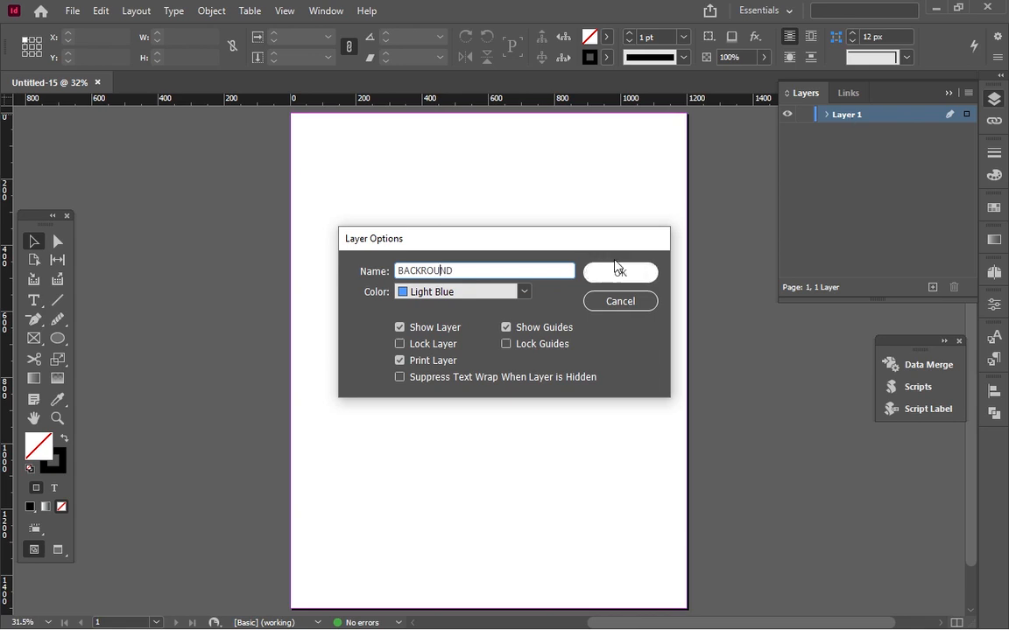
left_click(425, 271)
type("G")
key("Return")
Add two layers above BACKGROUND, naming the first EFFECTS and the topmost one IMAGES.
left_click(933, 287)
double_click(846, 115)
type("EFFECTS")
key("Return")
left_click(932, 287)
double_click(845, 117)
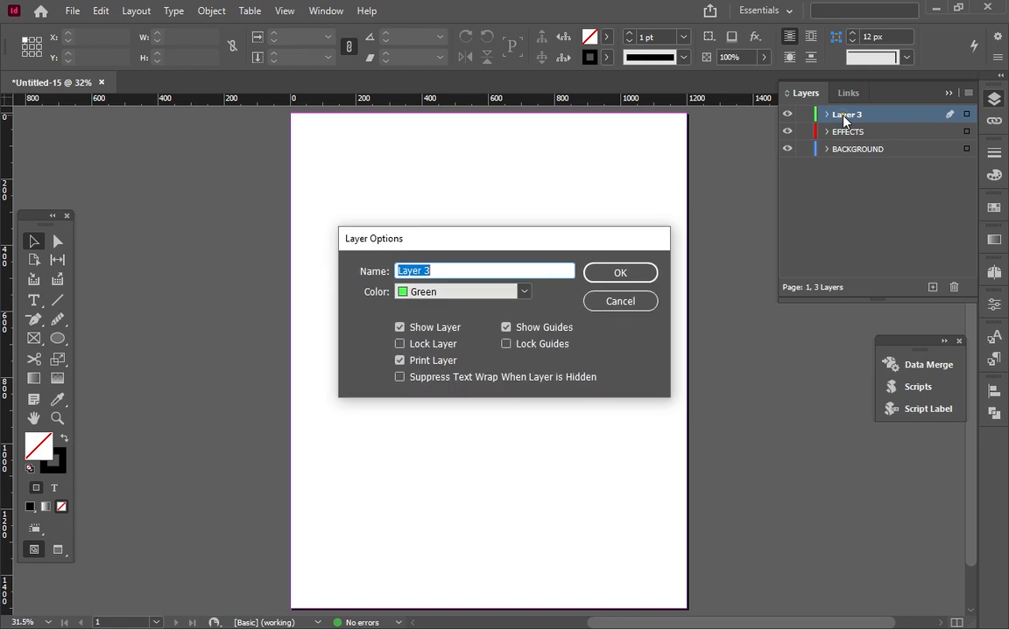
type("IMAGES")
left_click(620, 273)
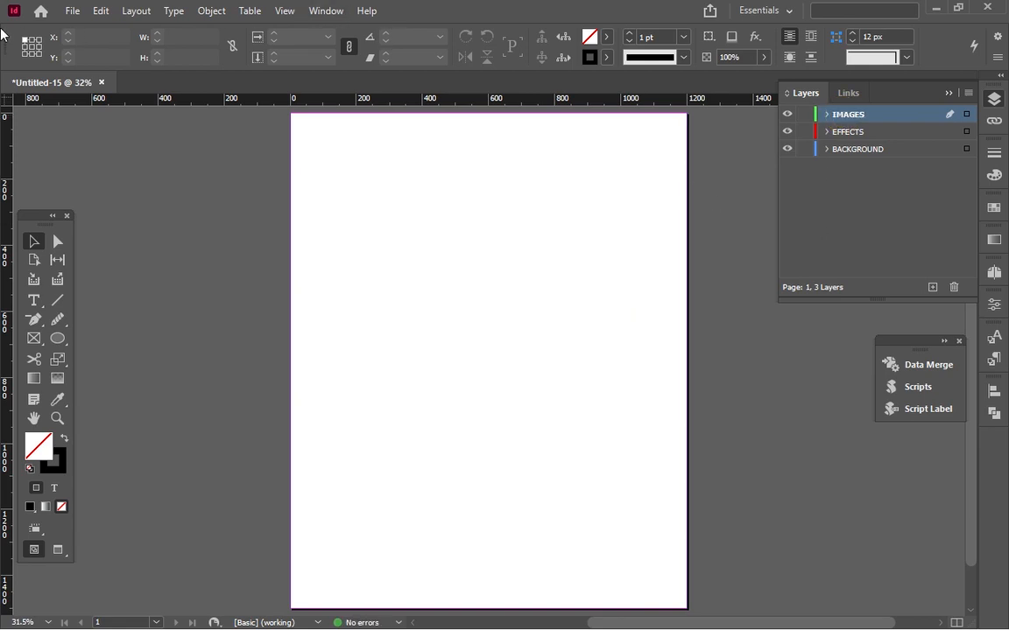
Place "Dani Carvajal - FootyRenders (6)" from the sports flyer folder about 995 px wide, and move it to about X 102 px, Y 69 px.
left_click(71, 10)
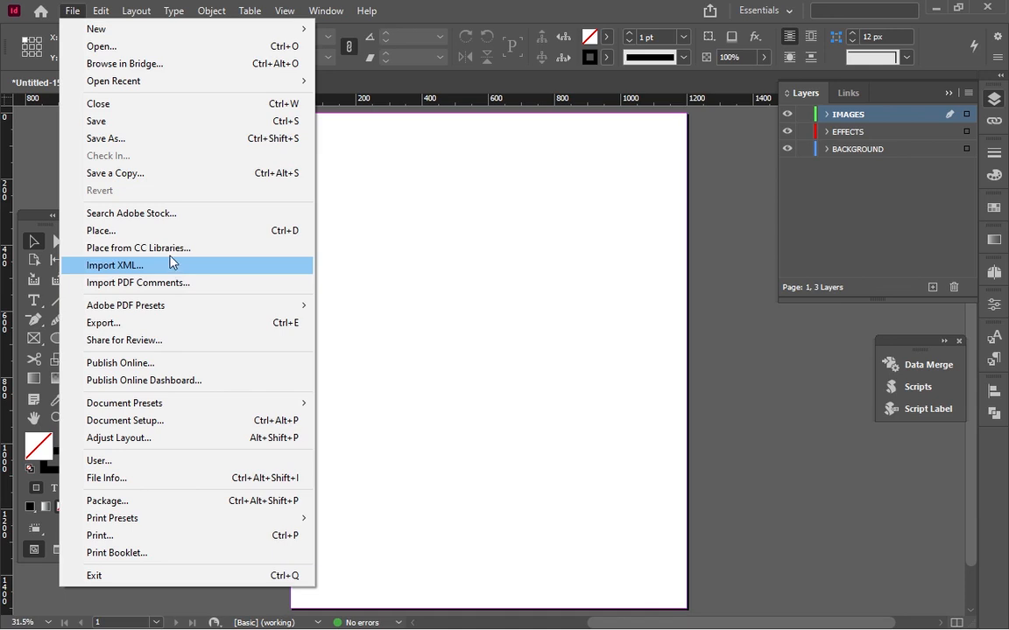
left_click(162, 229)
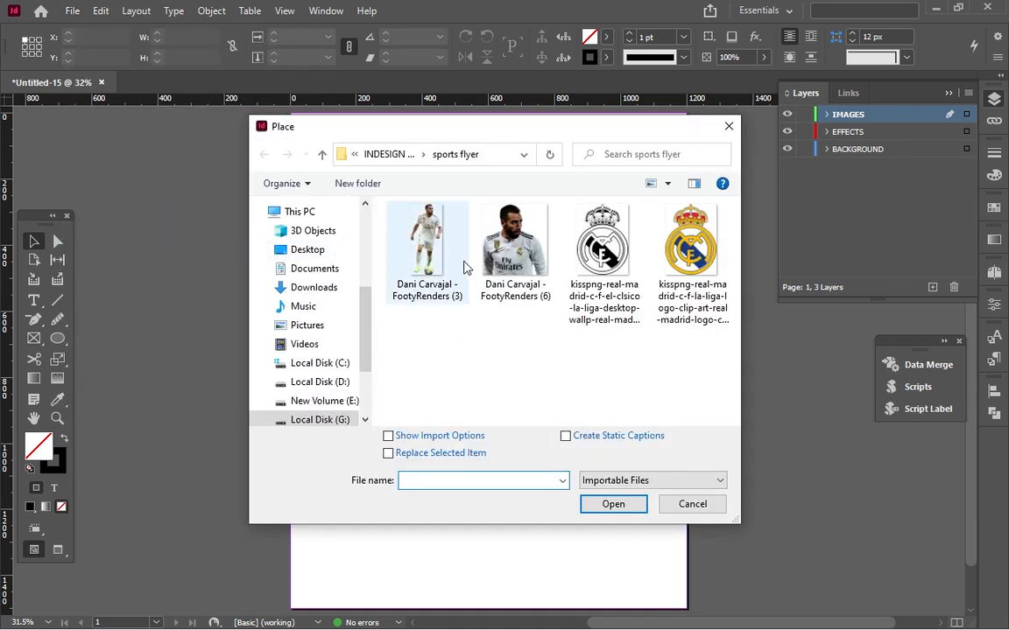
left_click(372, 154)
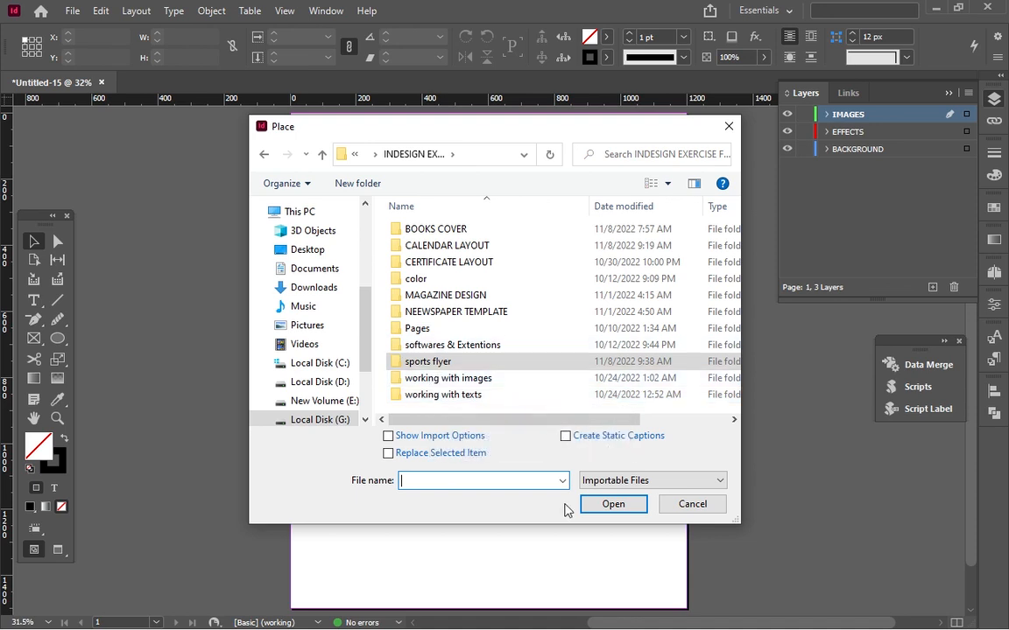
left_click(503, 368)
double_click(502, 368)
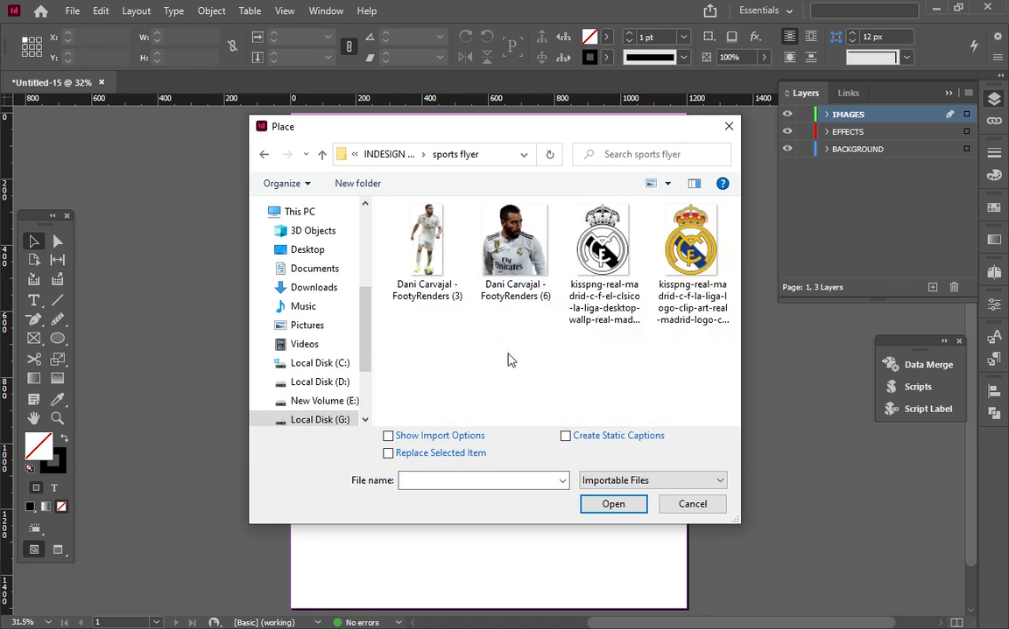
left_click(515, 263)
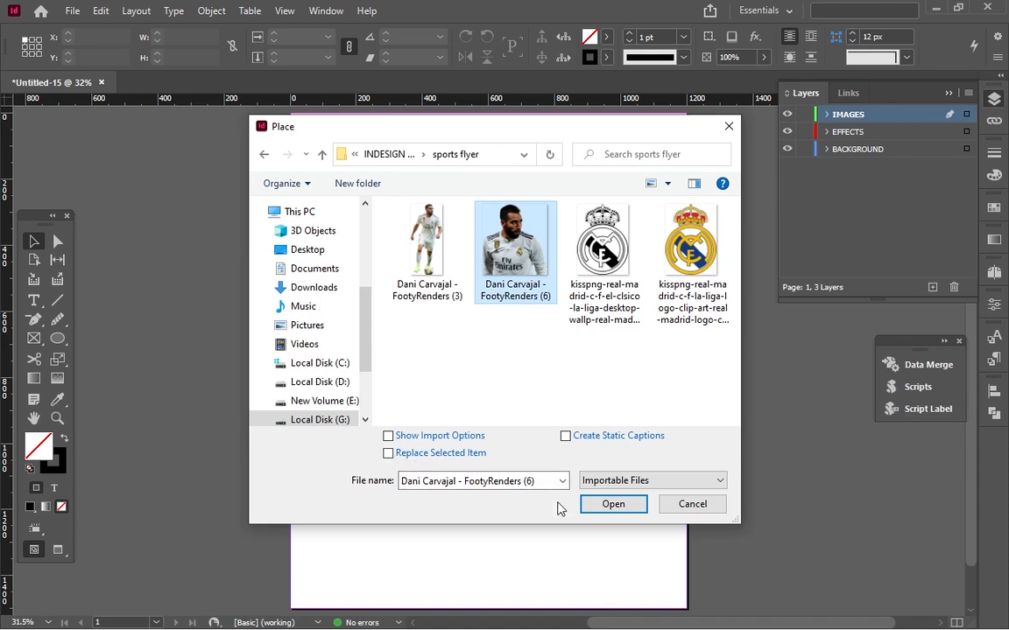
left_click(612, 504)
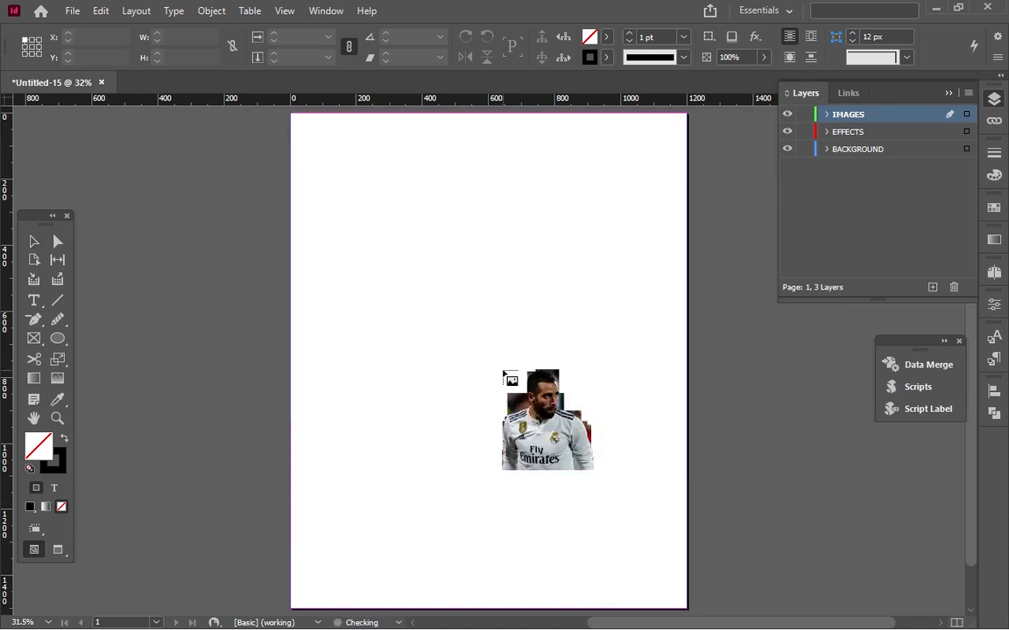
left_click_drag(346, 143, 637, 505)
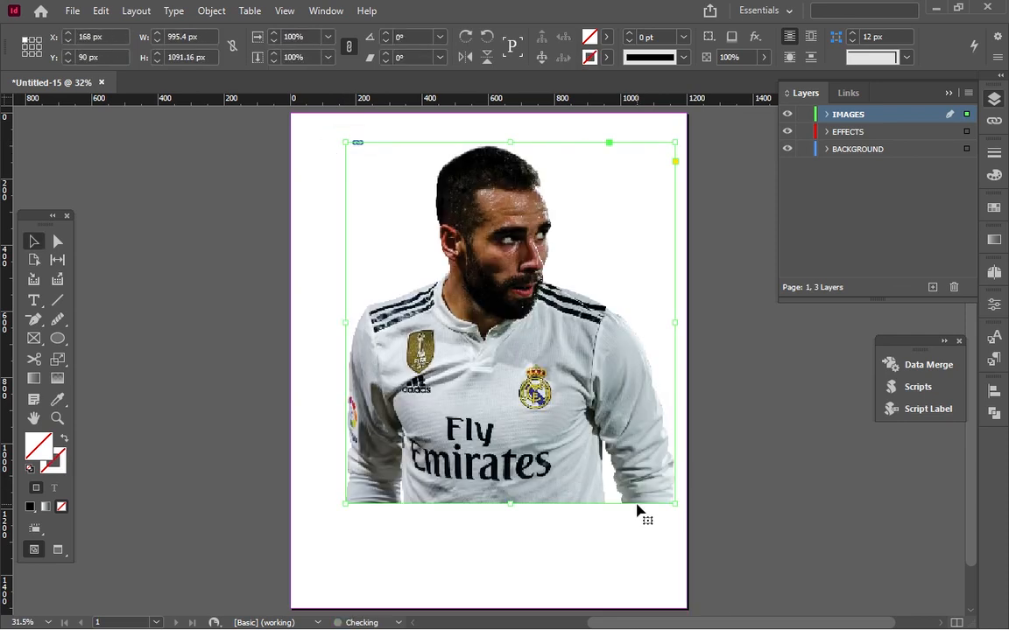
left_click_drag(536, 345, 514, 363)
left_click_drag(451, 254, 450, 227)
Place "Dani Carvajal - FootyRenders (3)" about 295 by 652 px over the lower middle of the large portrait.
left_click(74, 10)
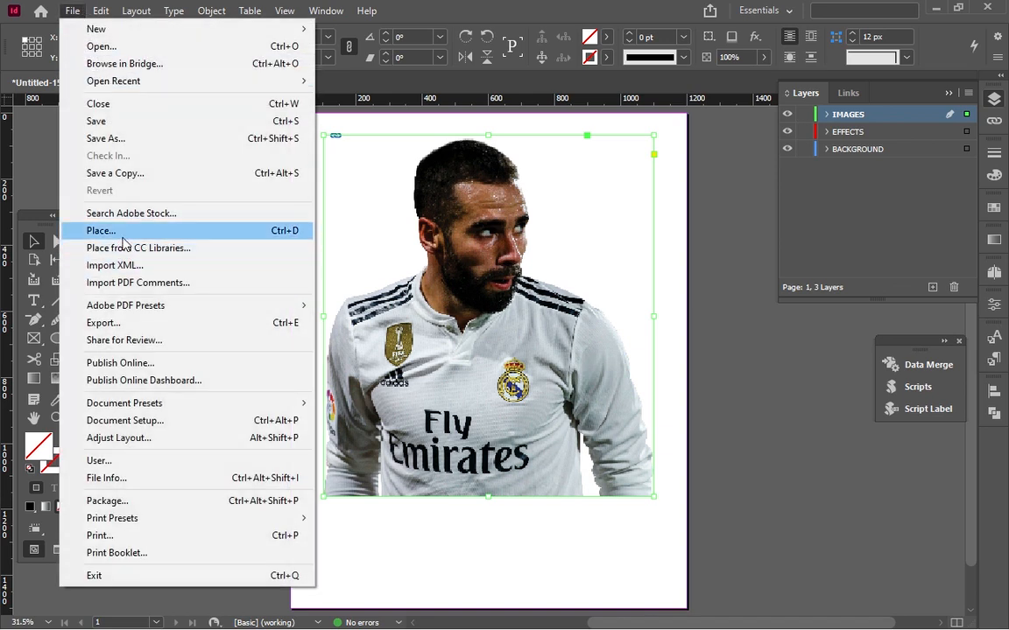
left_click(185, 235)
left_click(412, 261)
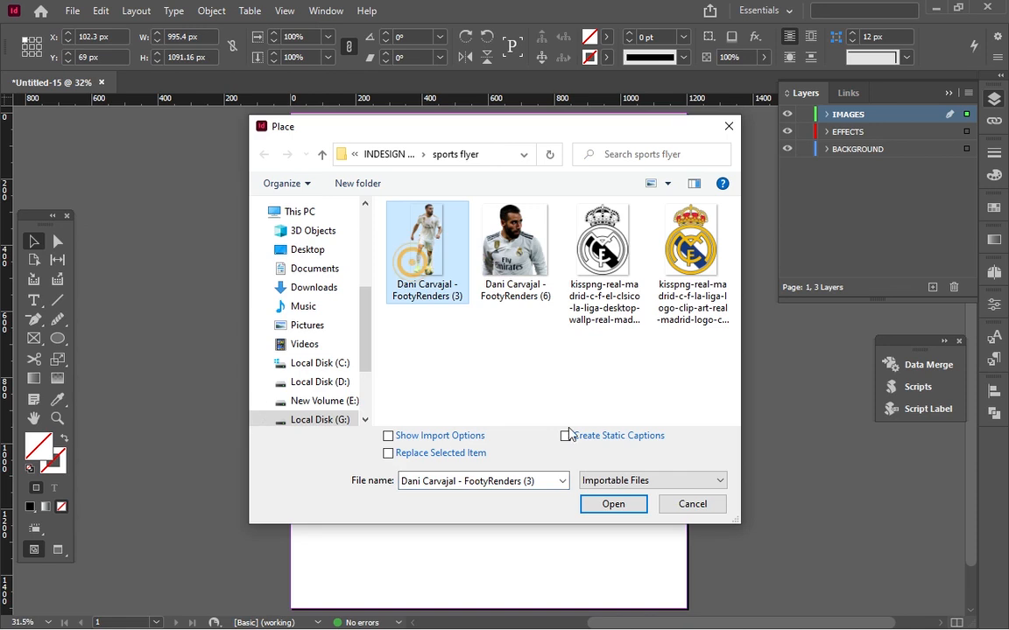
left_click(596, 504)
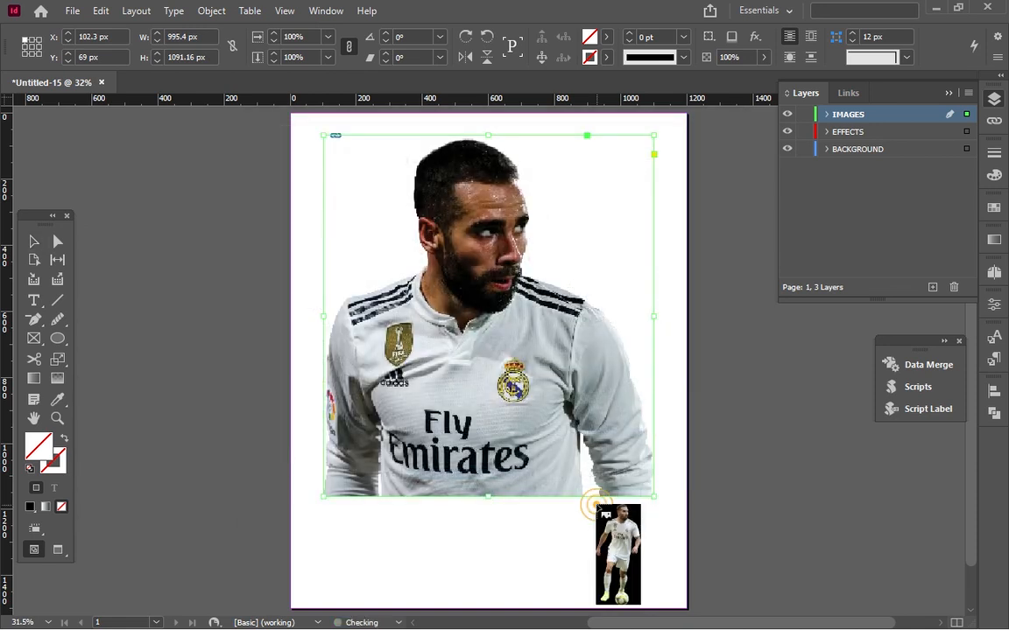
left_click_drag(438, 342, 635, 565)
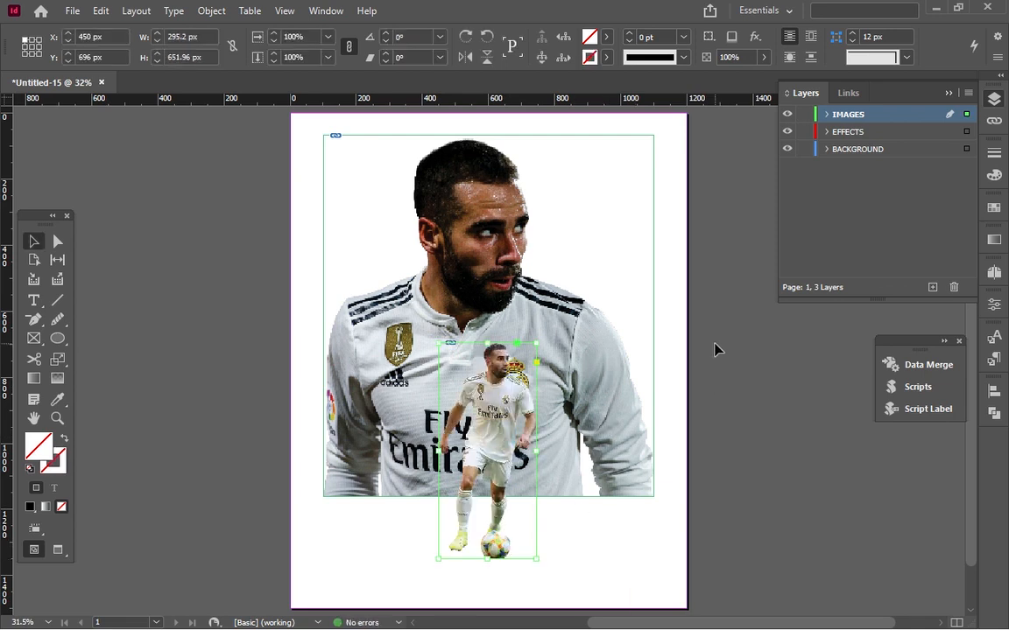
Lock the IMAGES layer and draw a black-filled ellipse about 1020 by 198 px on the EFFECTS layer beneath the small player's feet.
left_click(845, 133)
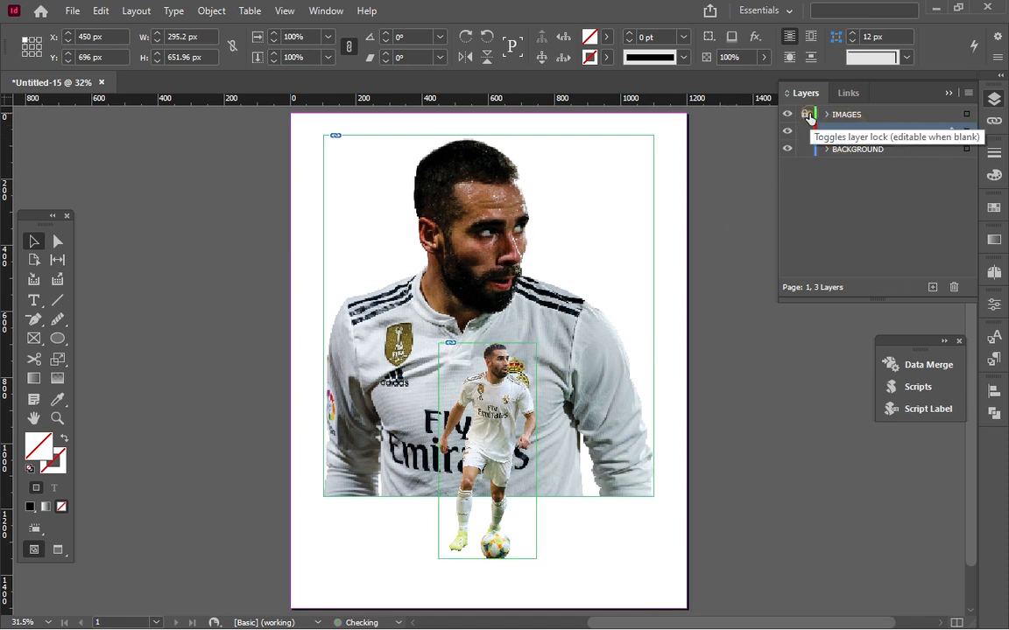
left_click(805, 115)
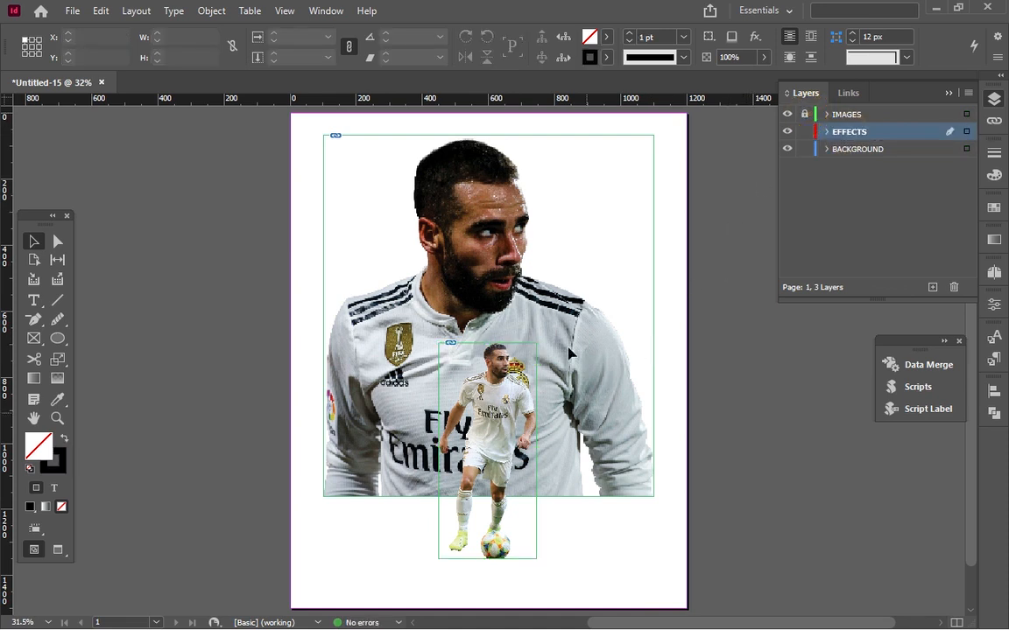
left_click(56, 339)
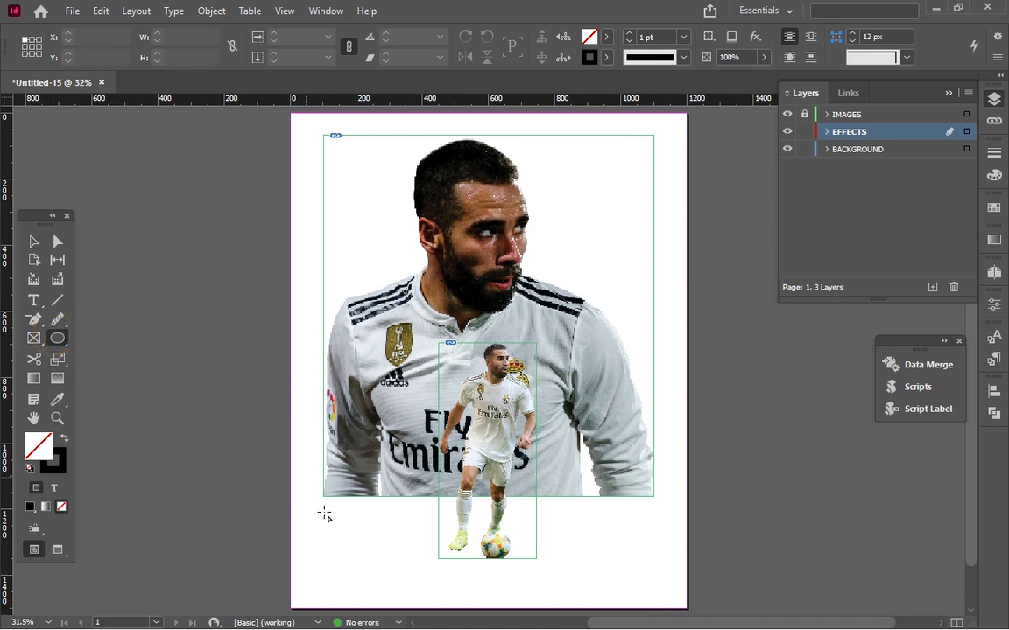
left_click_drag(328, 519, 666, 586)
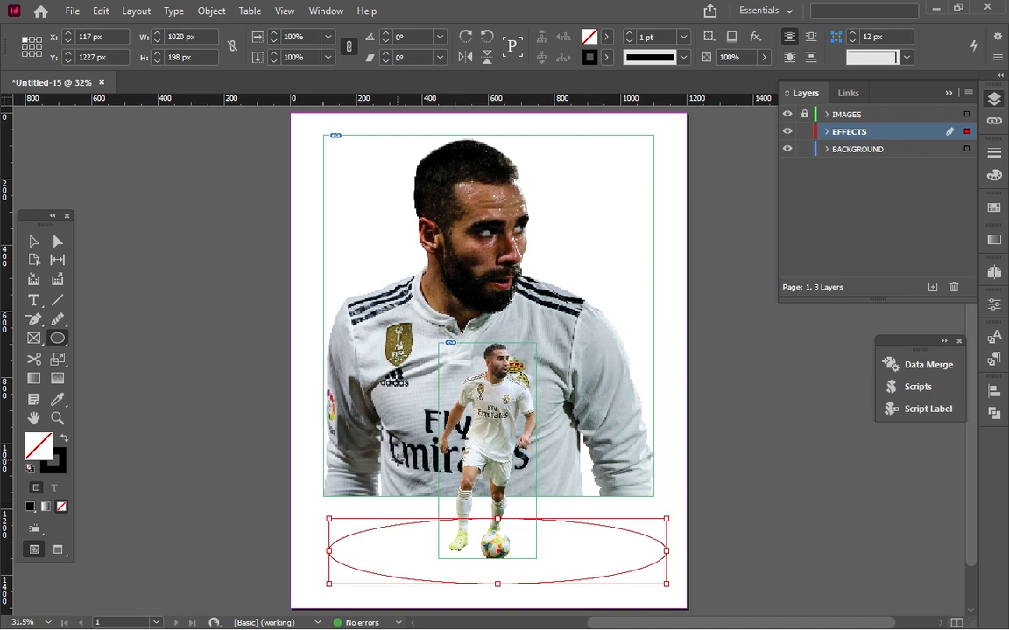
key("shift+x")
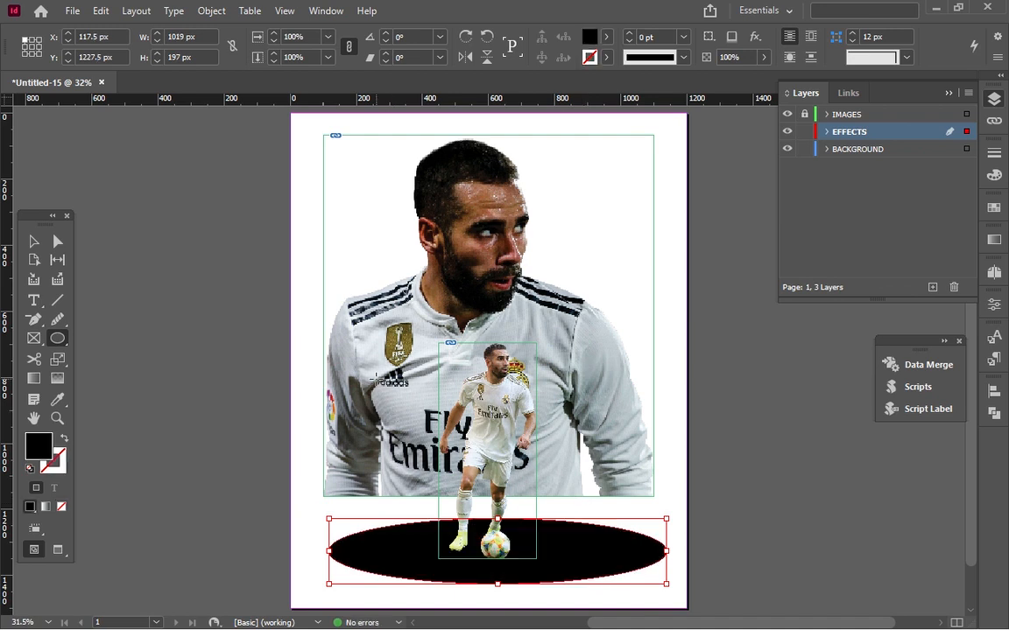
Apply a radial Gradient Feather to the black ellipse beneath the small player's feet.
left_click(756, 37)
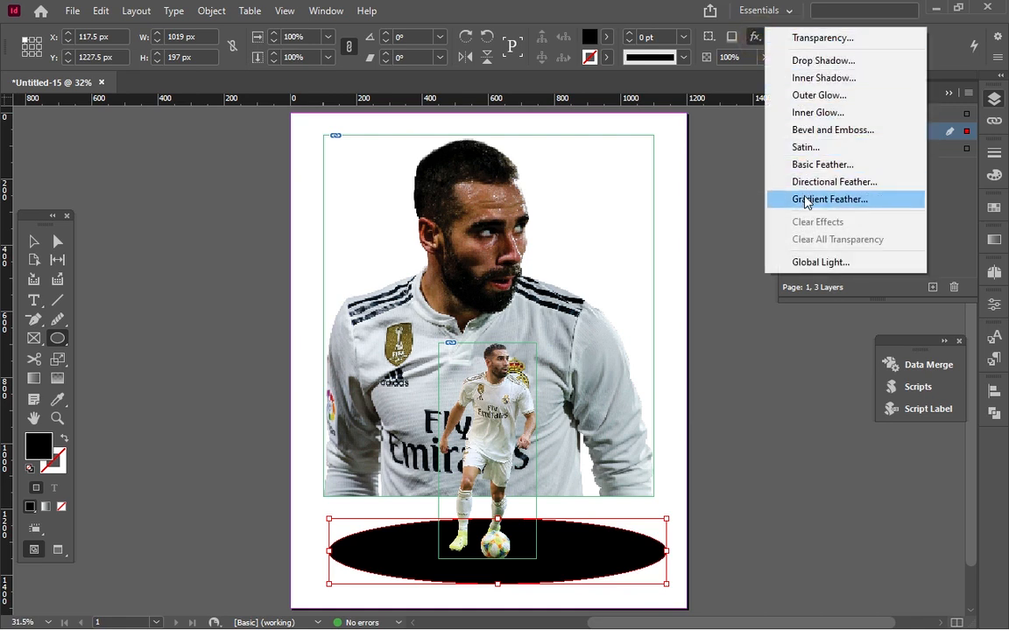
left_click(805, 200)
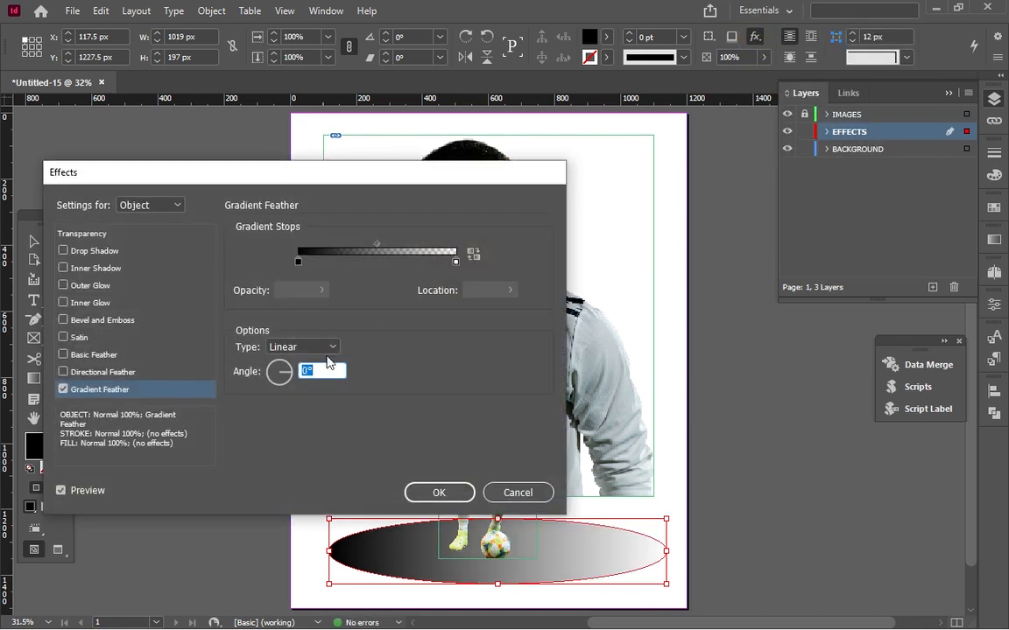
left_click(320, 347)
left_click(298, 380)
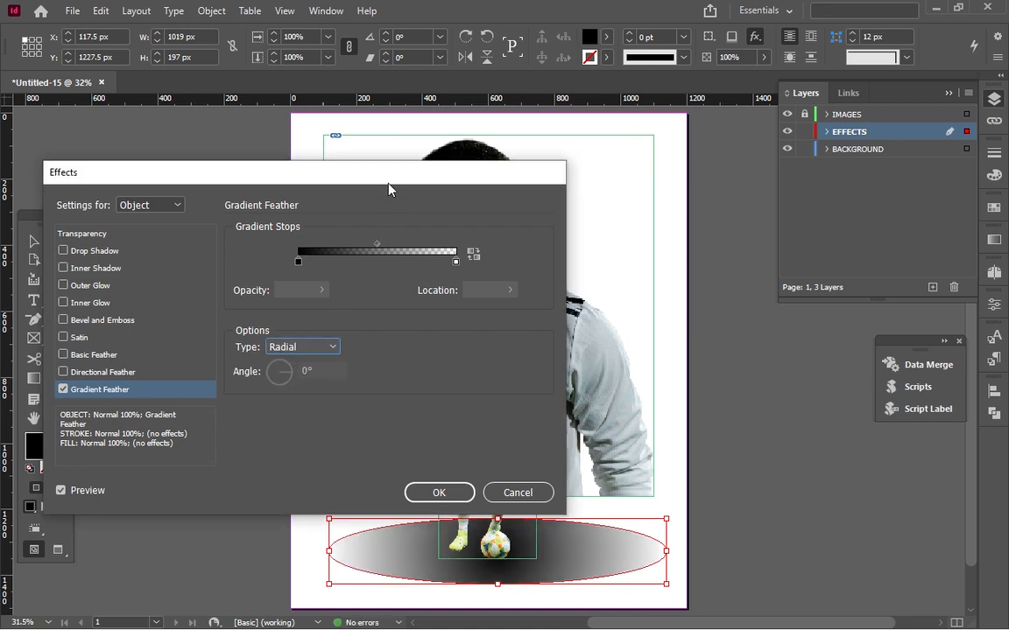
Set the ellipse's blending mode to Multiply with 52% opacity and apply the effects.
left_click_drag(390, 187, 686, 118)
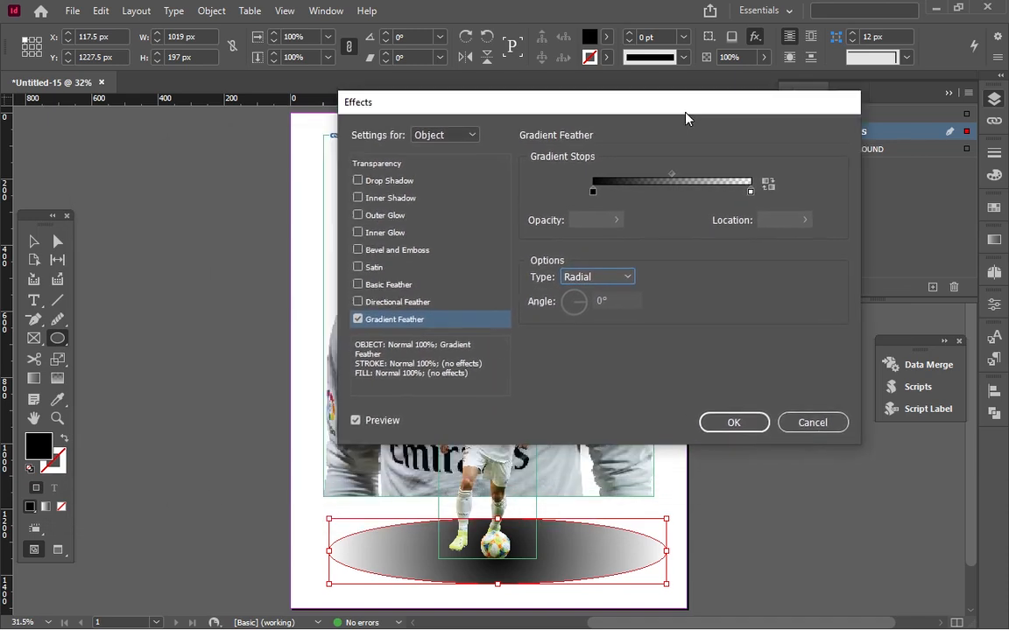
left_click(376, 165)
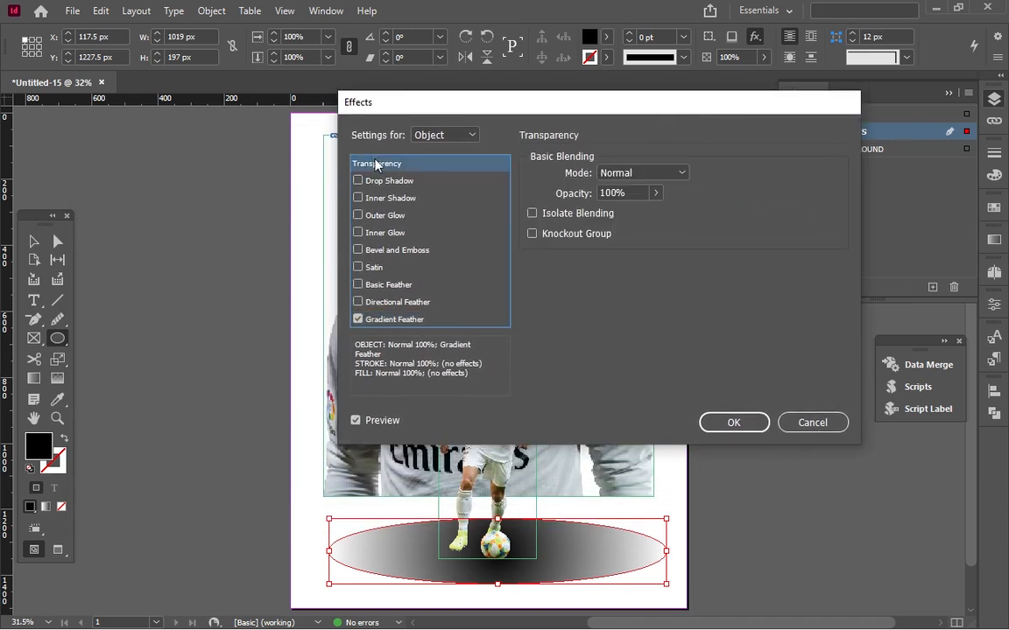
left_click(635, 173)
left_click(638, 172)
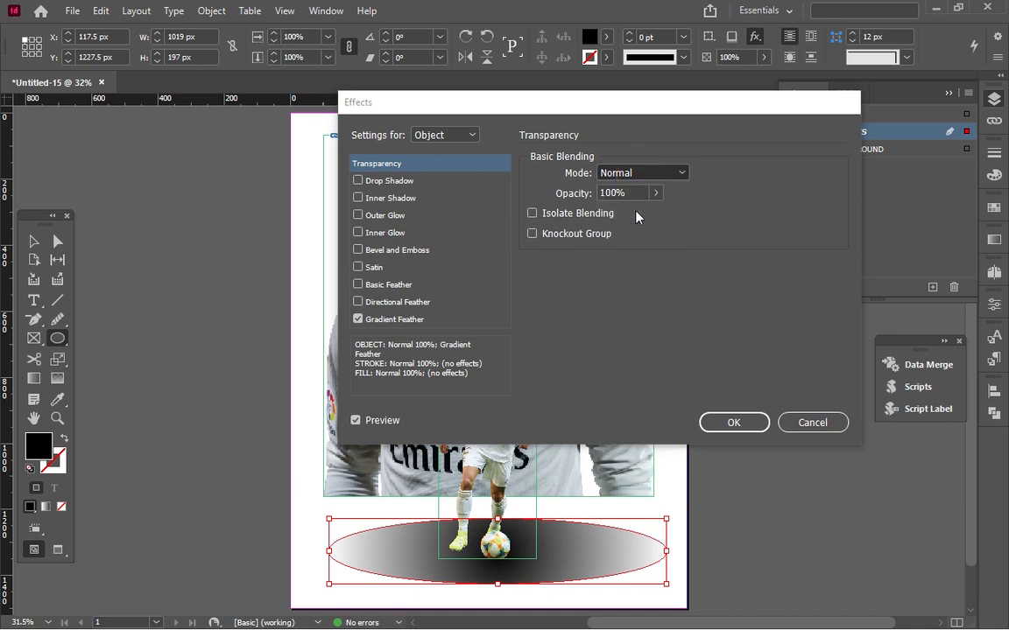
left_click(636, 217)
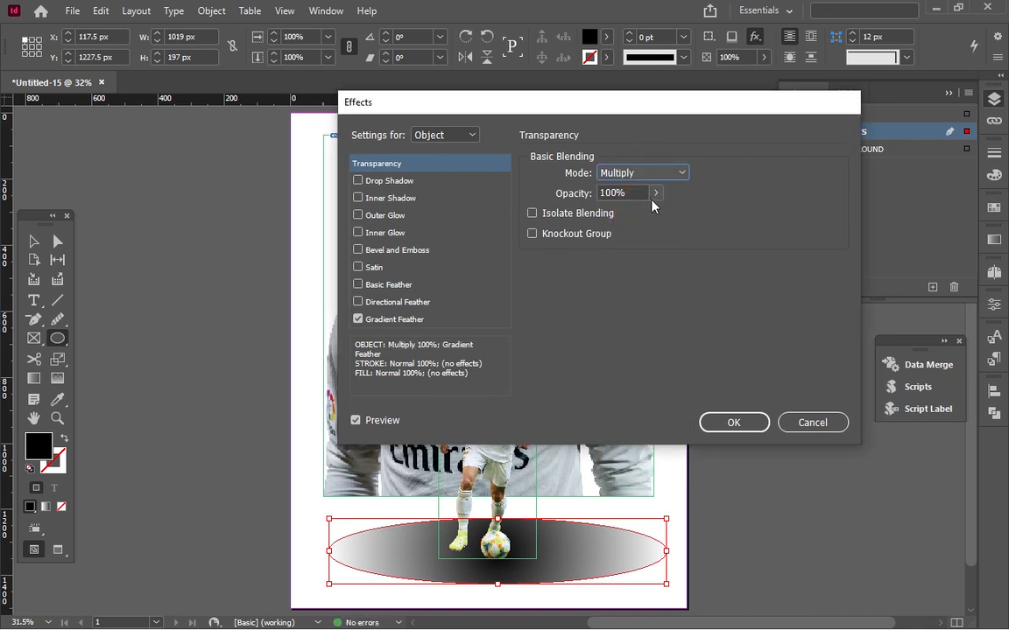
left_click(655, 193)
left_click_drag(627, 219, 617, 220)
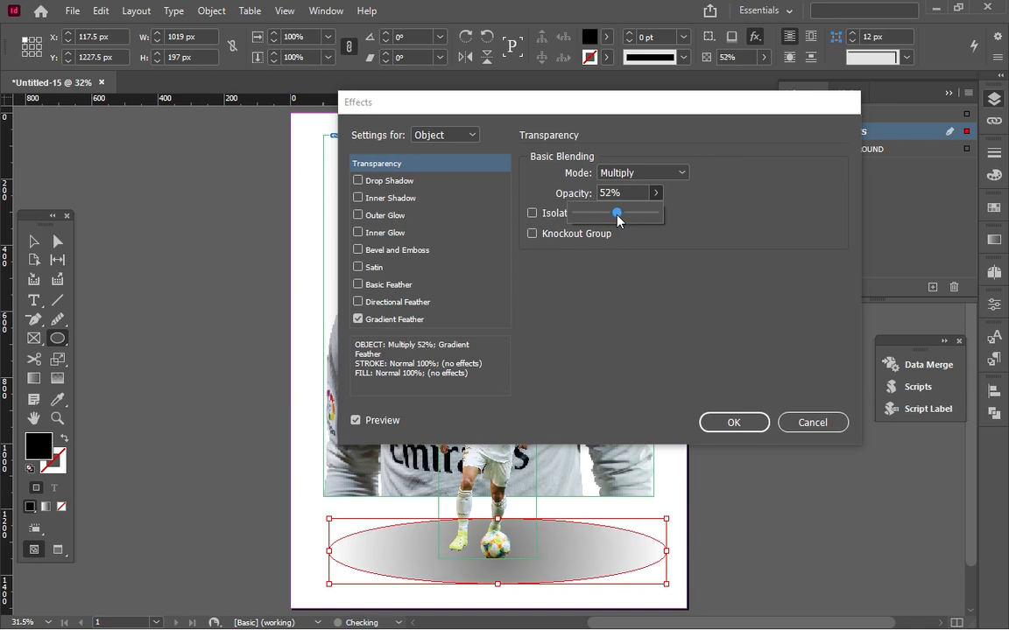
left_click(708, 425)
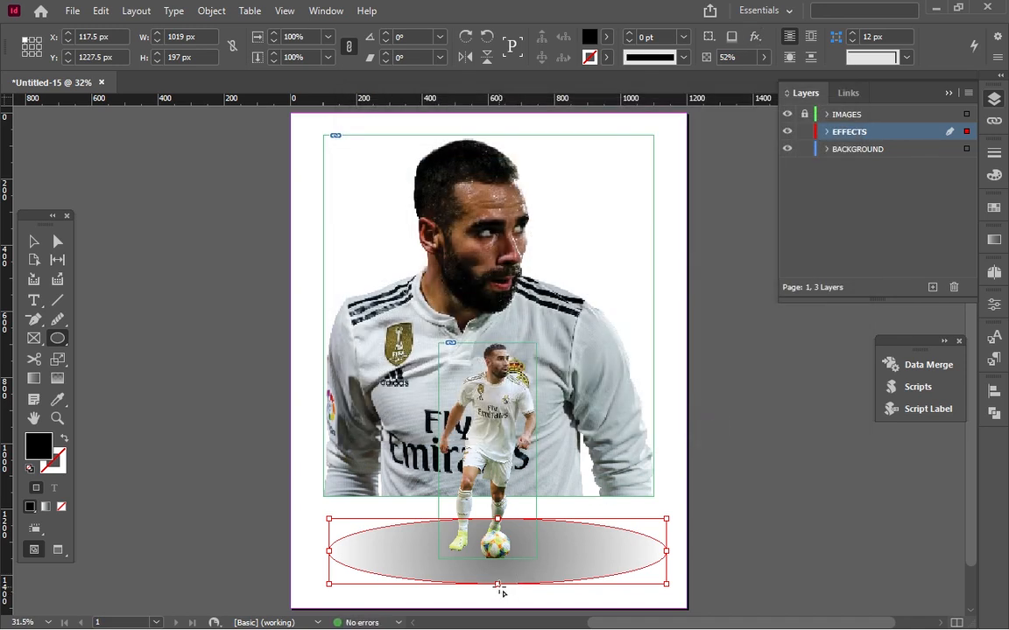
Flatten the shadow ellipse to about 924 by 42 px and move it to about X 138 px, Y 1306 px under the feet.
left_click(32, 240)
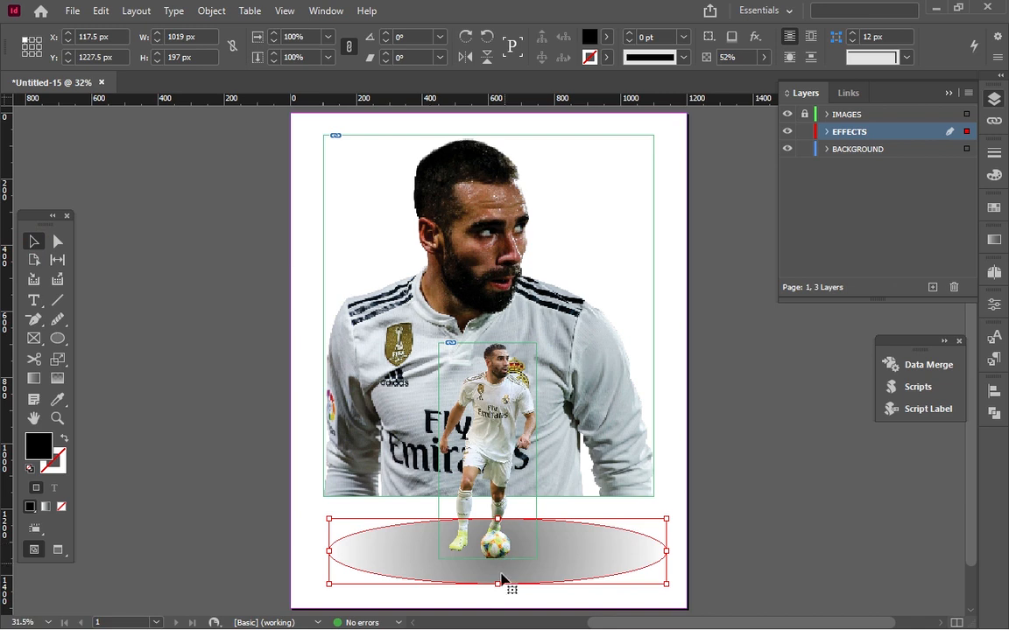
left_click_drag(498, 584, 552, 558)
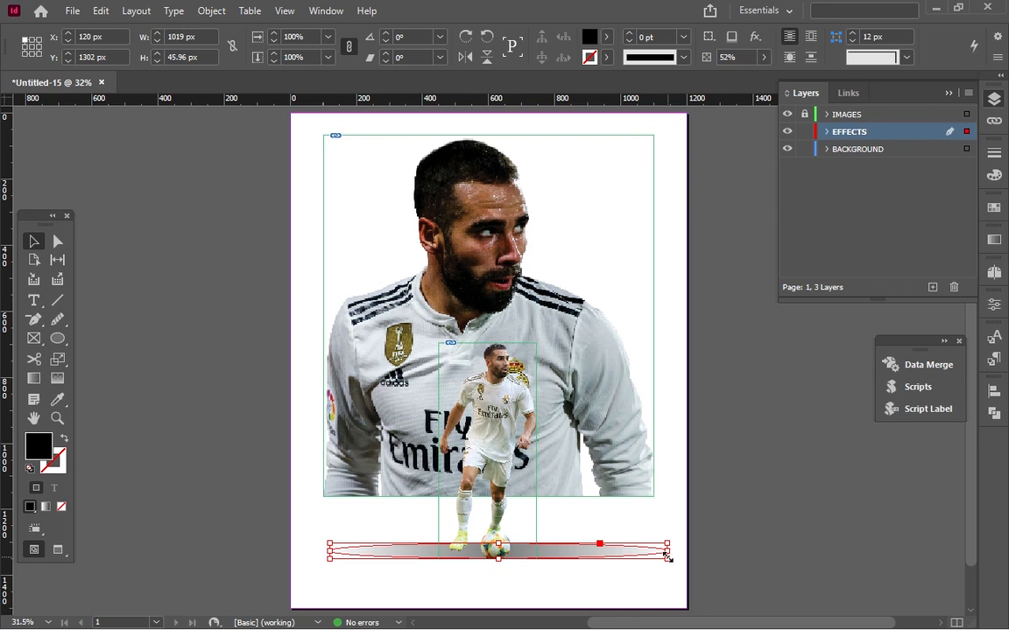
left_click_drag(666, 557, 636, 550)
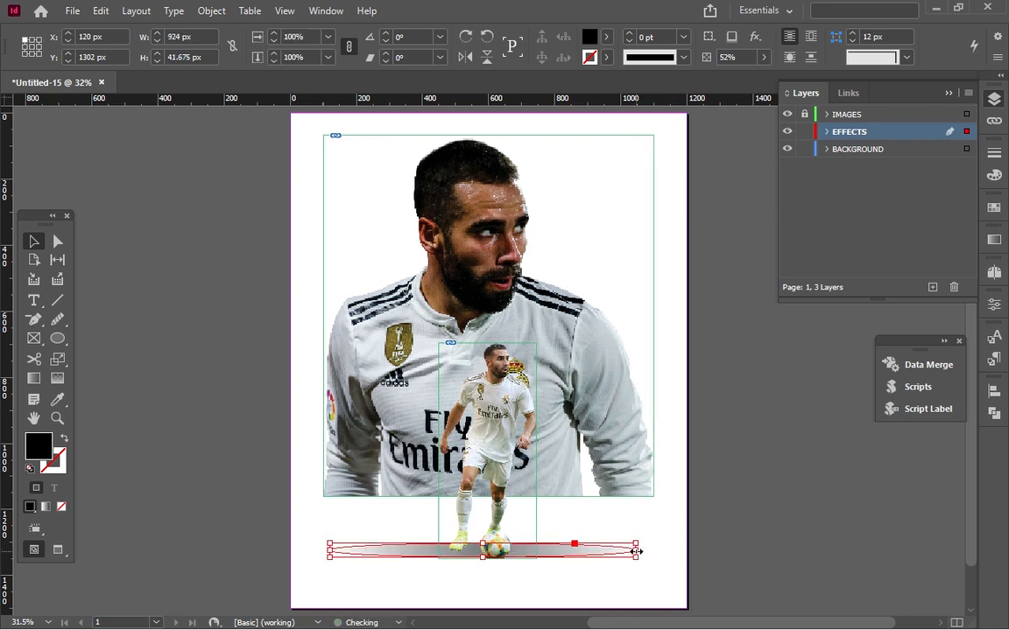
left_click_drag(565, 556, 575, 561)
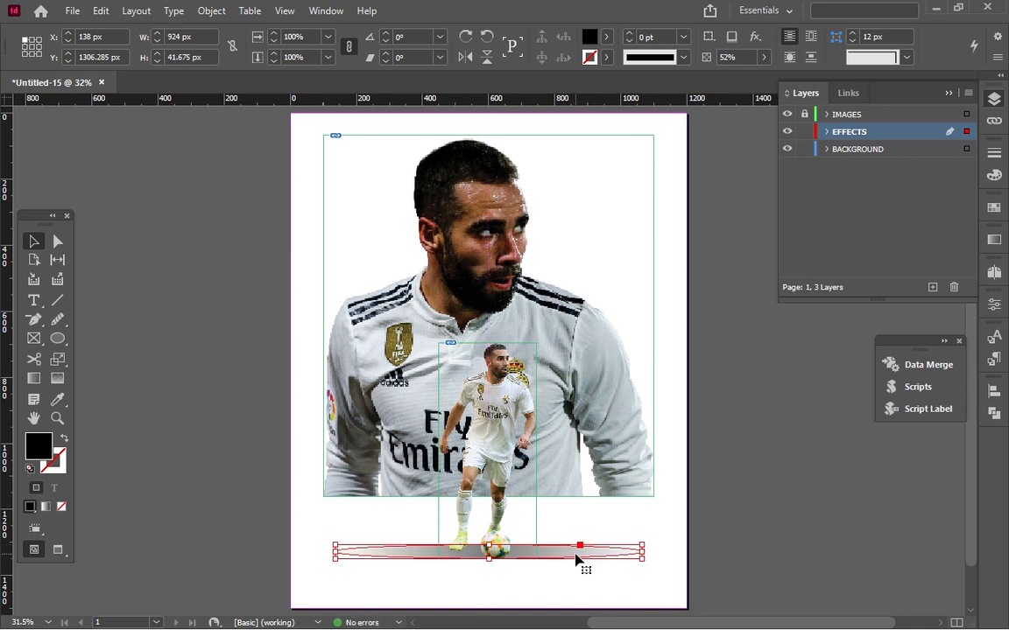
Switch to preview display and narrow the shadow ellipse to about 873 px wide.
key("w")
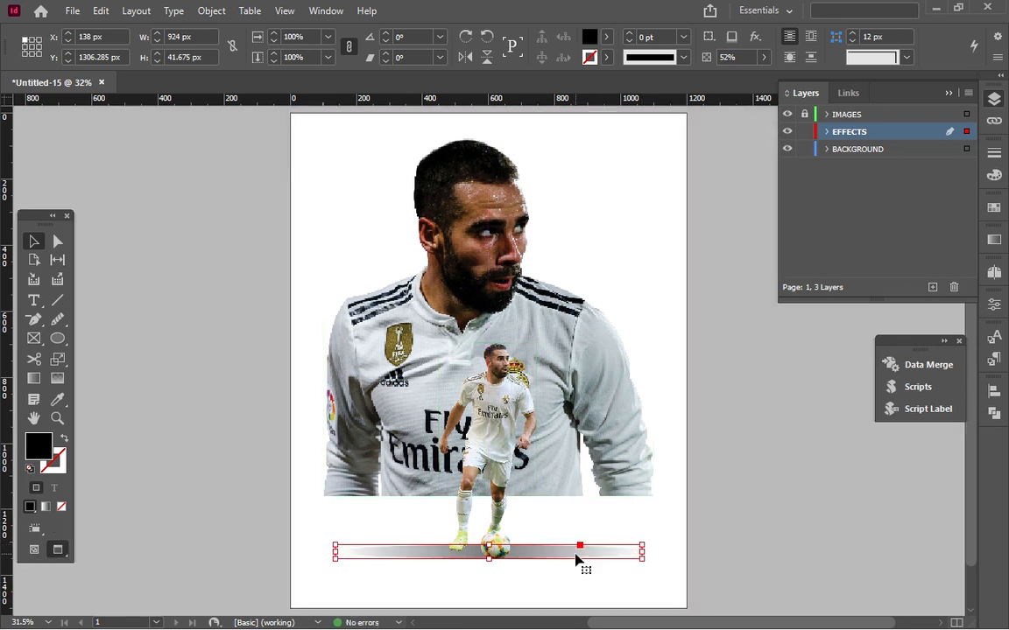
left_click(721, 496)
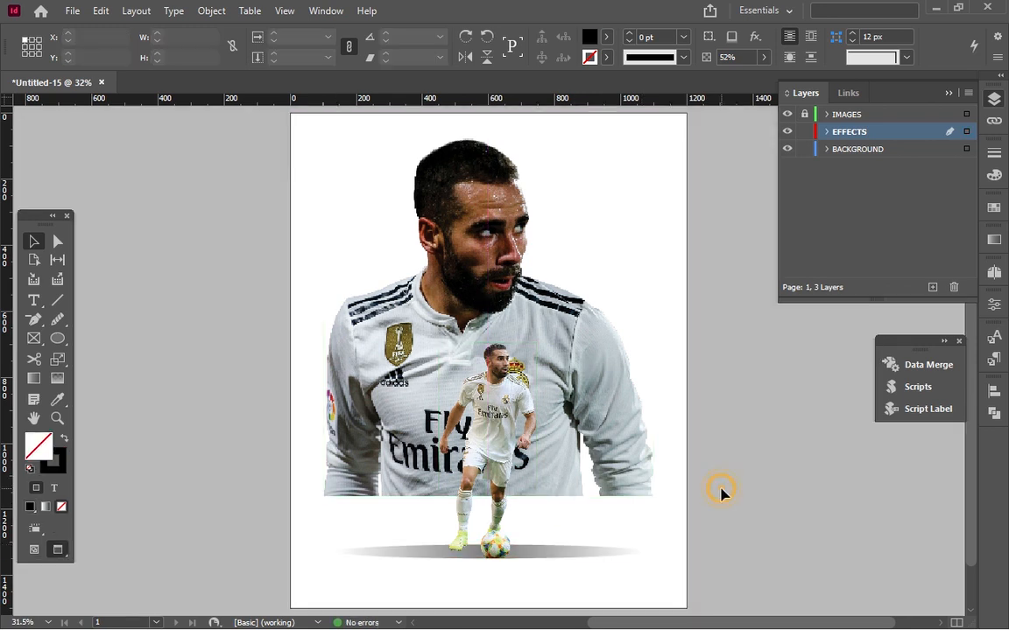
left_click(553, 561)
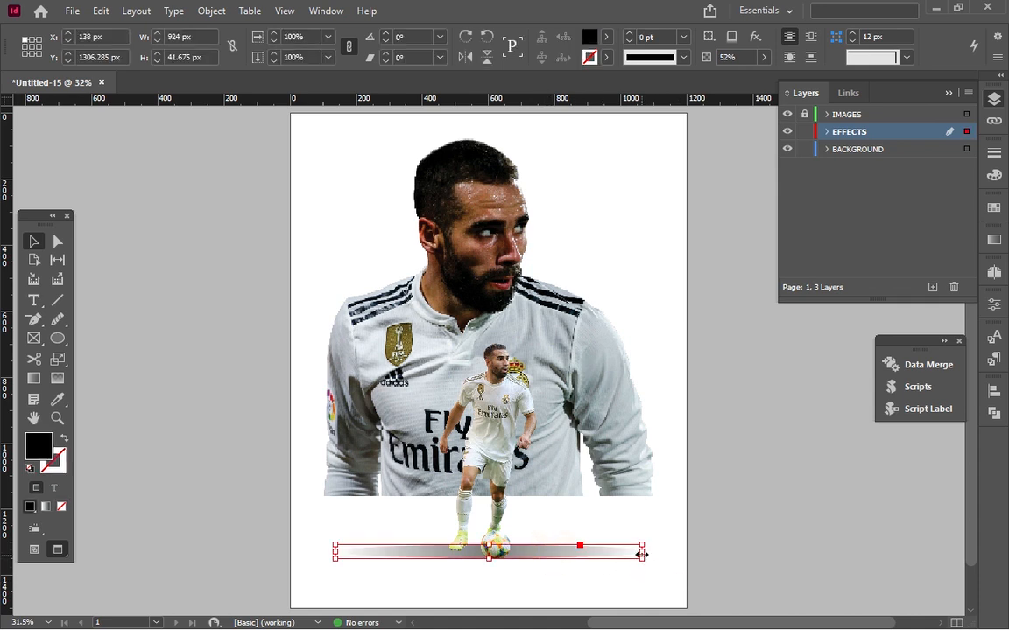
left_click_drag(642, 555, 625, 550)
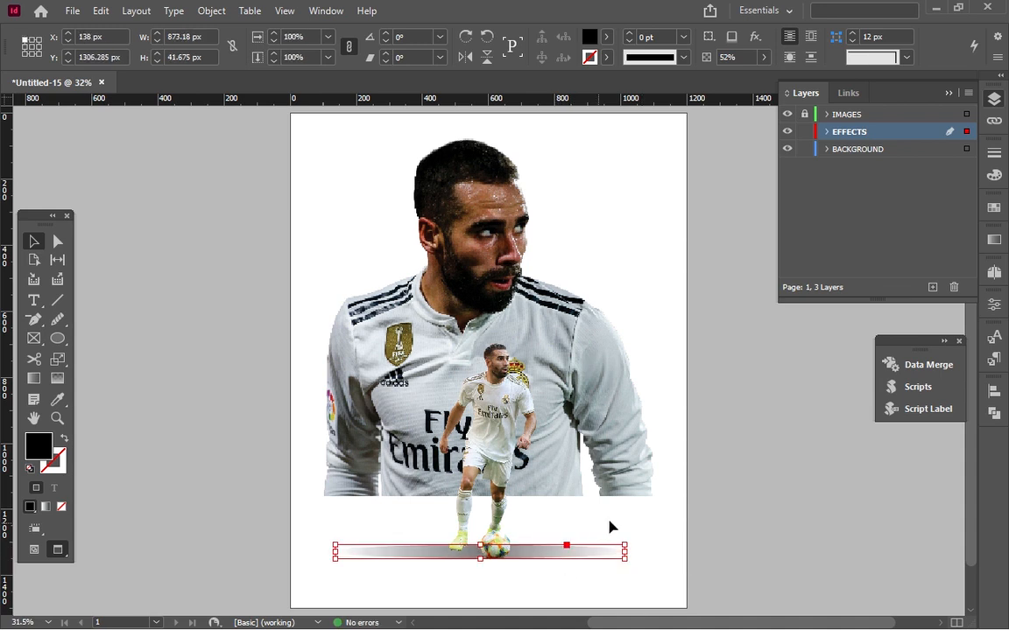
left_click(730, 506)
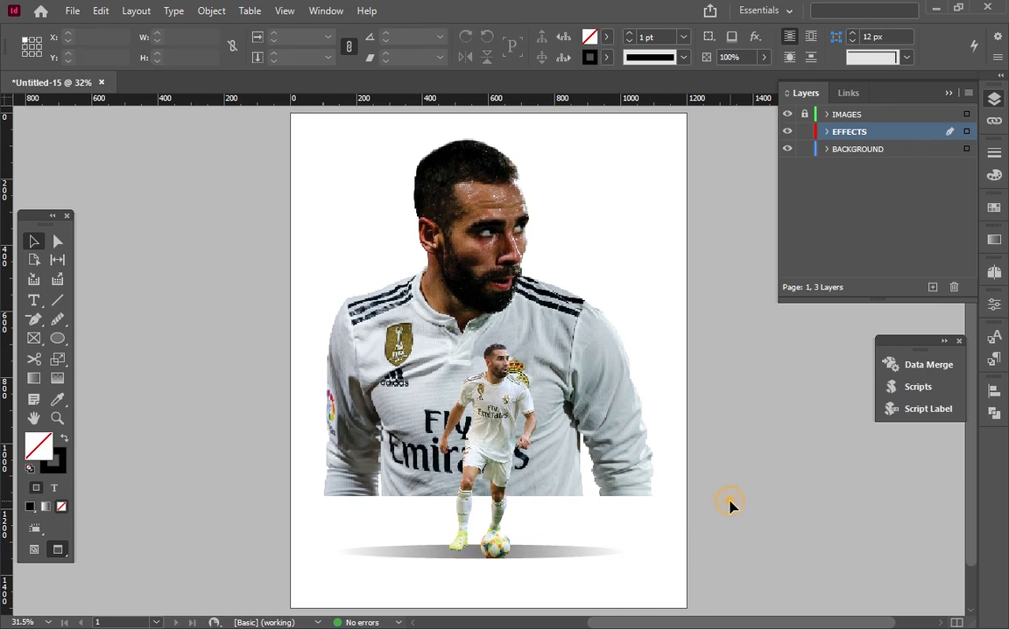
left_click(570, 555)
left_click(682, 502)
Make IMAGES the active layer, unlock it, and lock the EFFECTS and BACKGROUND layers.
left_click(836, 116)
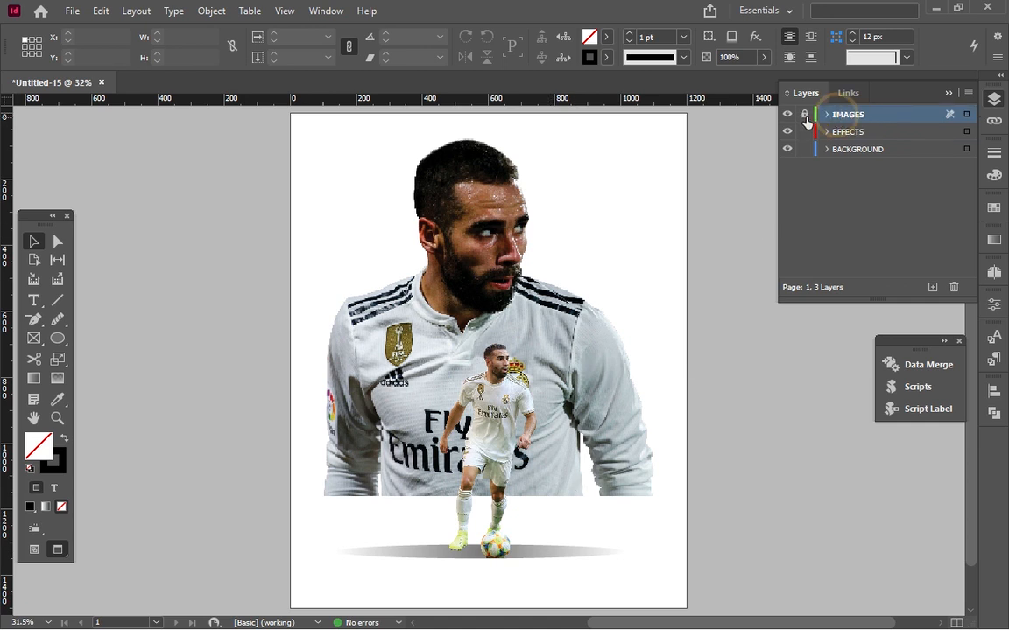
left_click(805, 115)
left_click(805, 131)
left_click(804, 148)
Add a Directional Feather to the large portrait with Leading Edges shape and a bottom feather width of 55 px.
left_click(517, 329)
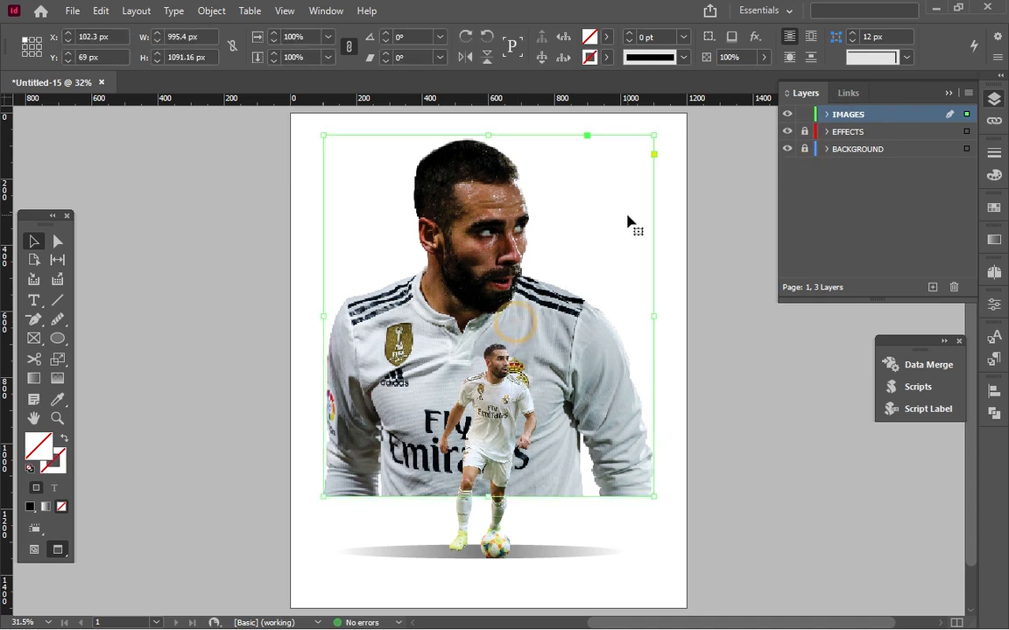
left_click(755, 38)
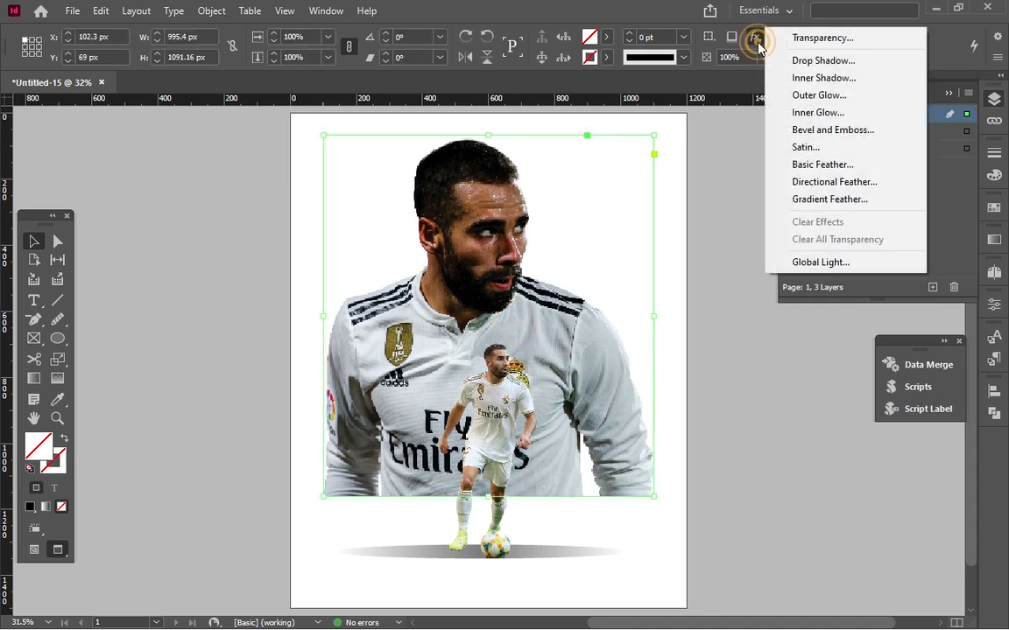
left_click(800, 182)
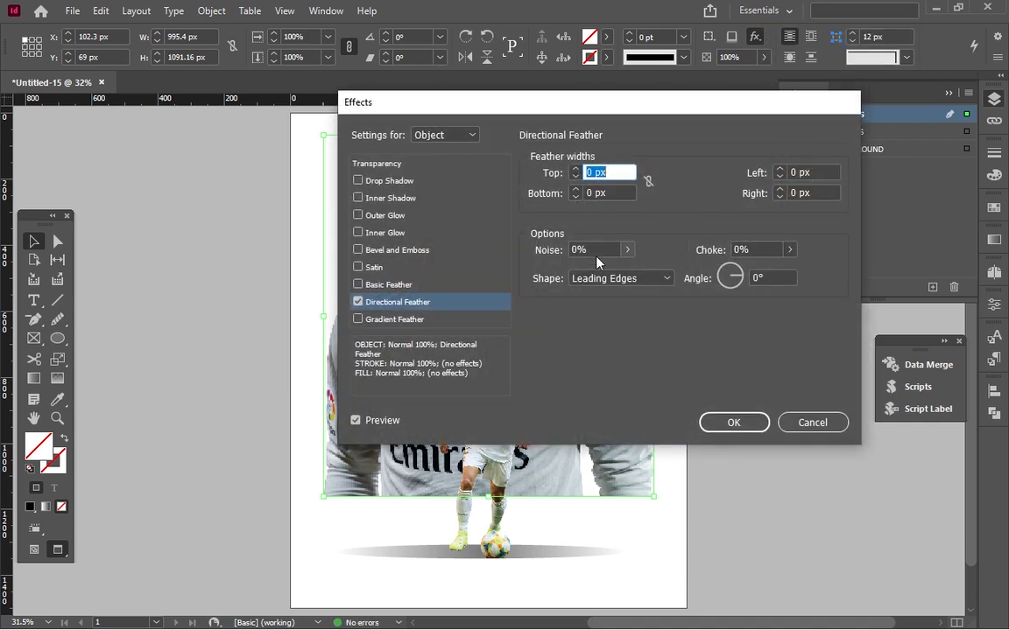
left_click(592, 279)
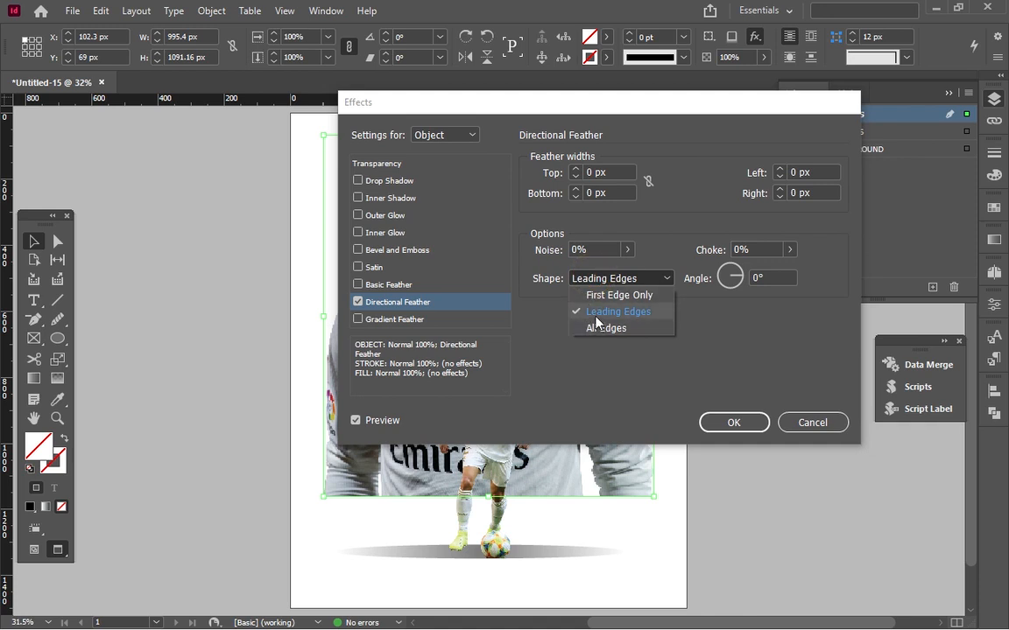
left_click(596, 315)
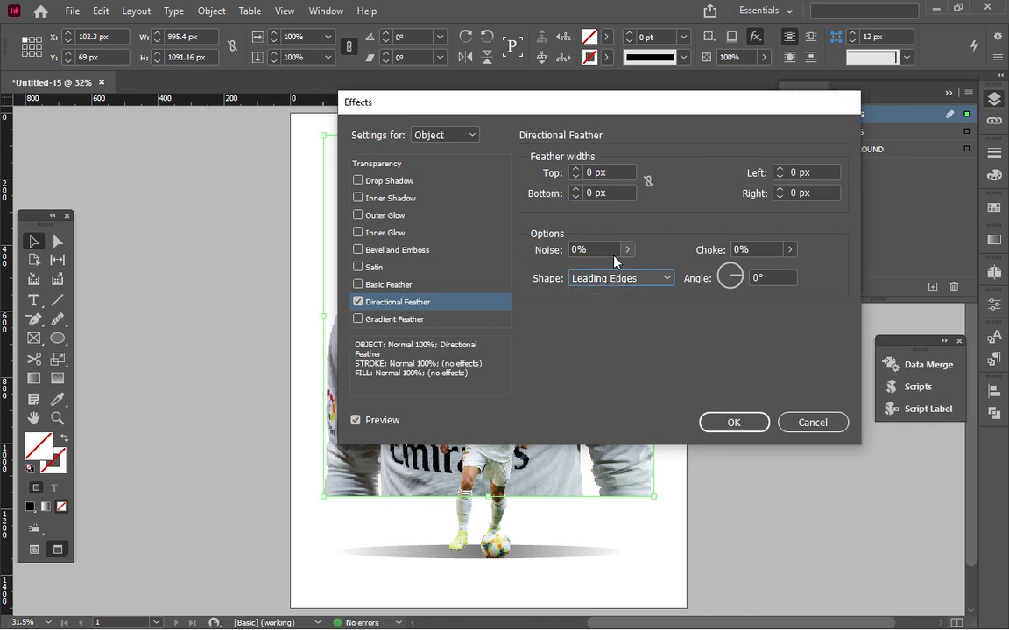
left_click(580, 189)
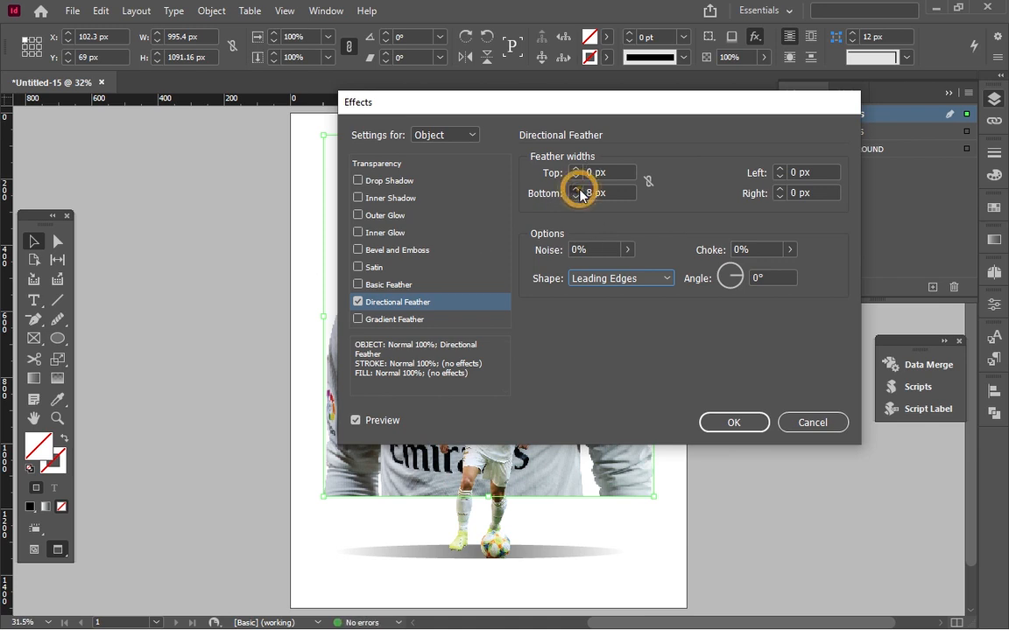
left_click(575, 188)
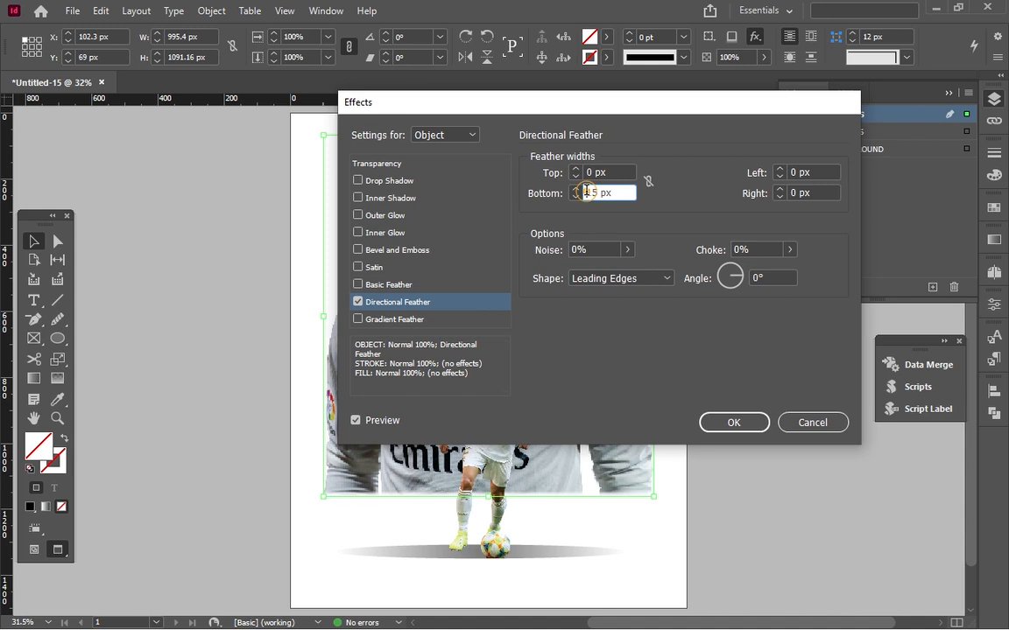
left_click(575, 189)
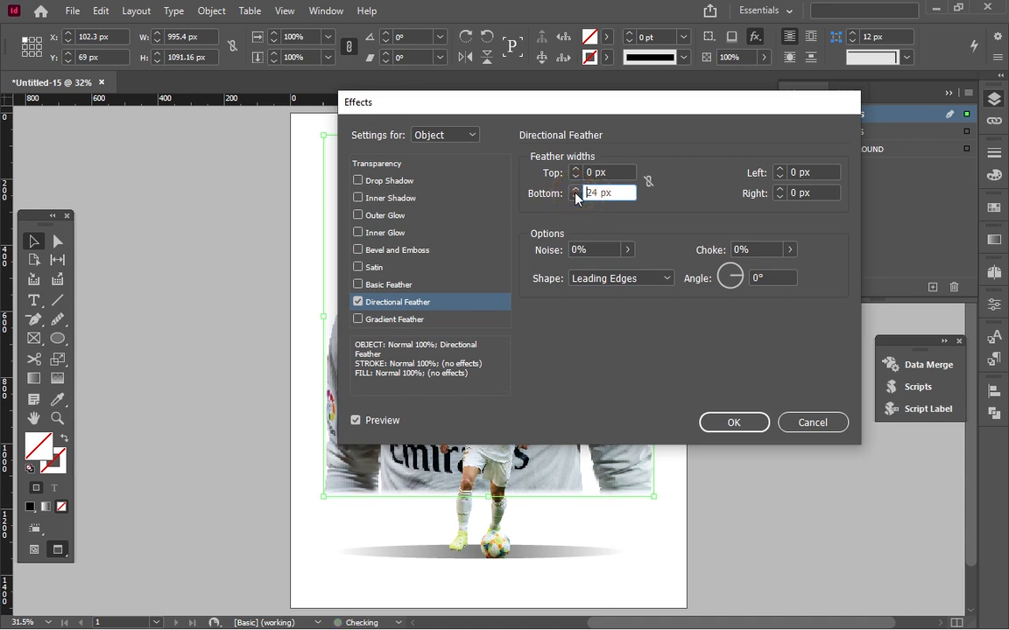
left_click(575, 191)
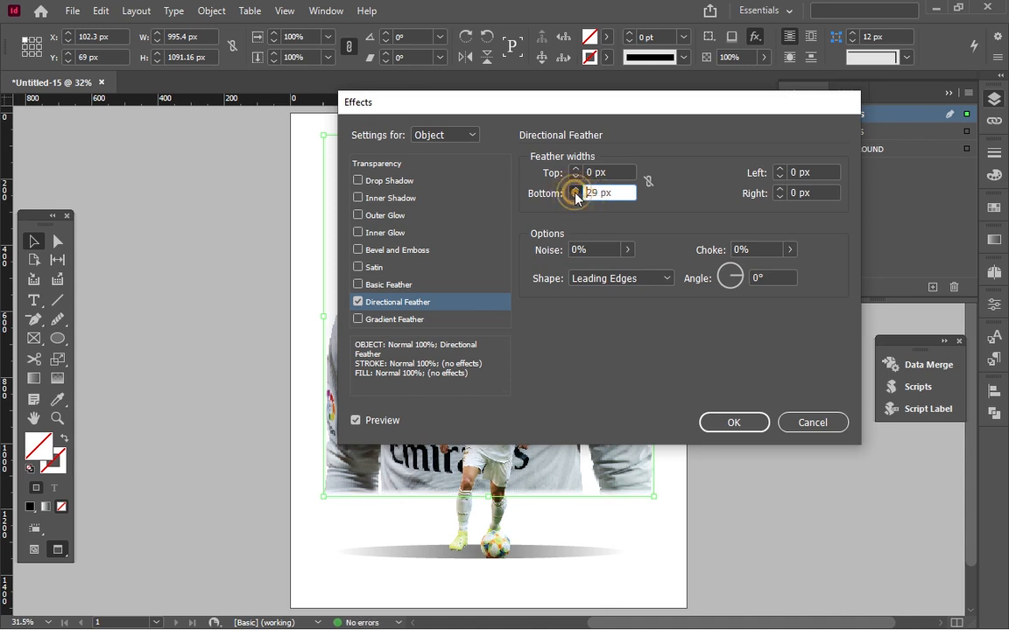
left_click(575, 190)
left_click(575, 190)
left_click(575, 191)
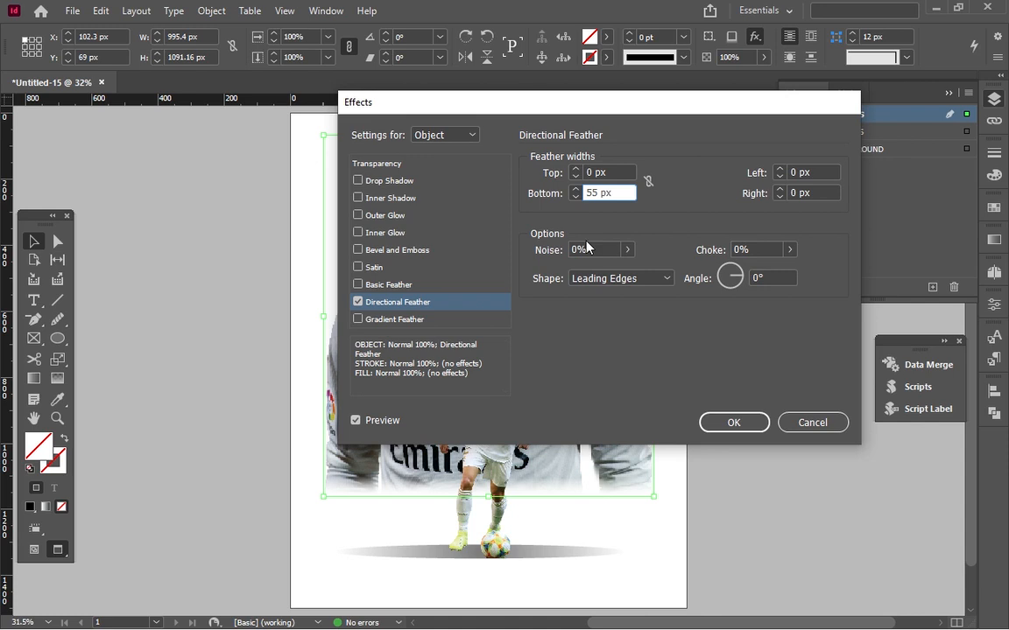
Try a 100% choke on the portrait's Directional Feather, then return the choke to 0%.
left_click(790, 250)
left_click_drag(708, 269, 793, 272)
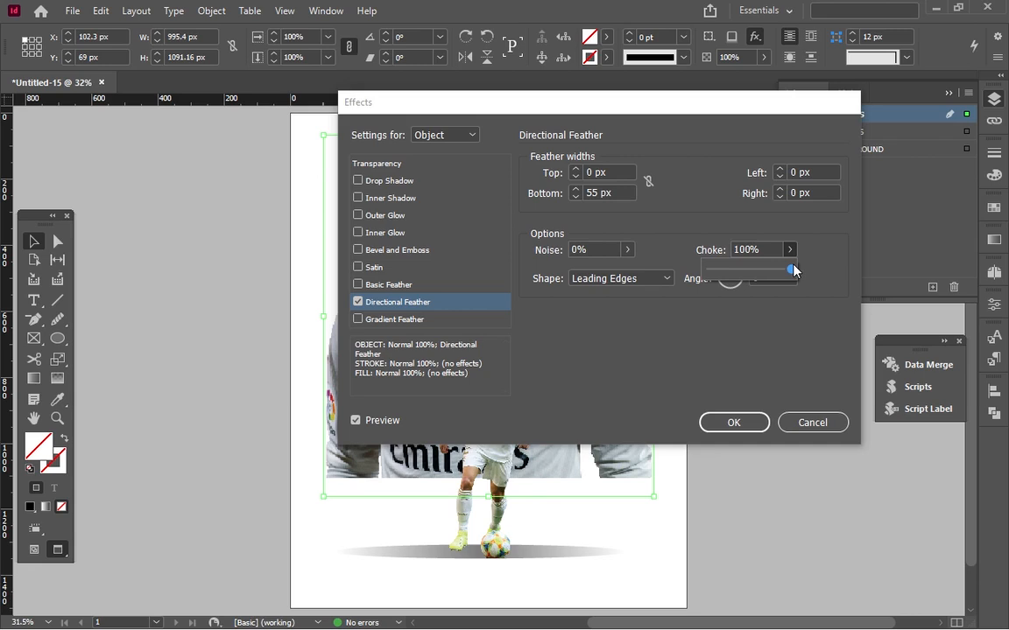
left_click_drag(792, 270, 650, 309)
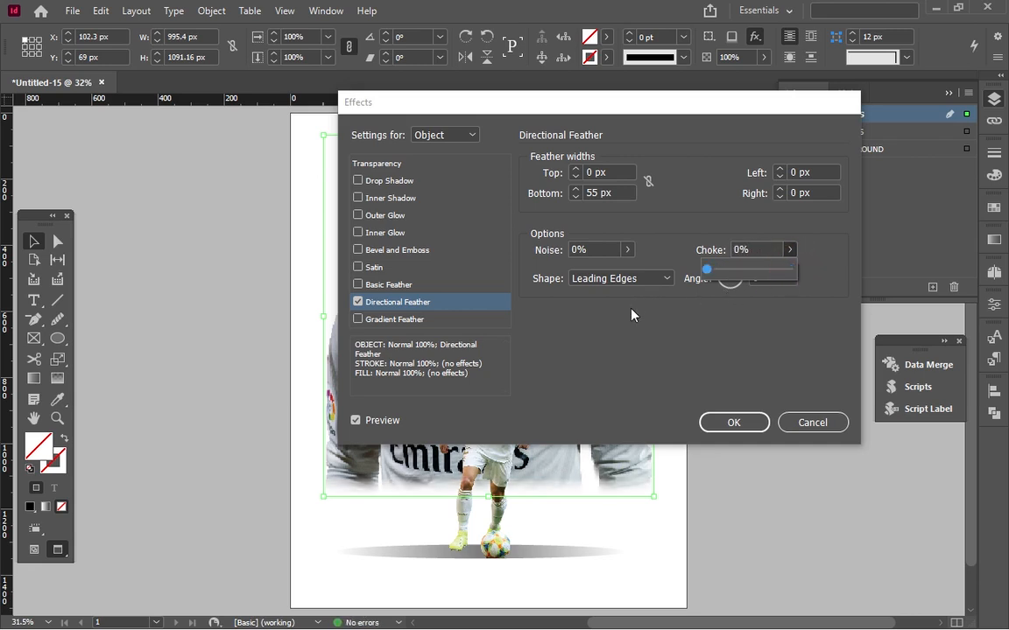
Set the Directional Feather's noise to 8%, apply it to the large portrait and deselect the image.
left_click(627, 250)
left_click_drag(549, 273, 555, 275)
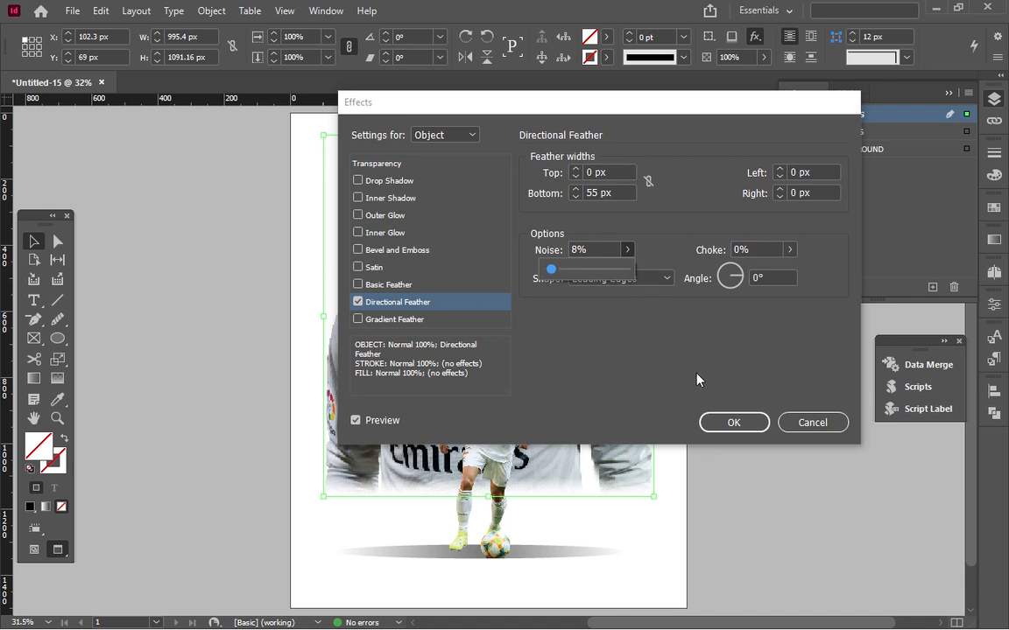
left_click(732, 423)
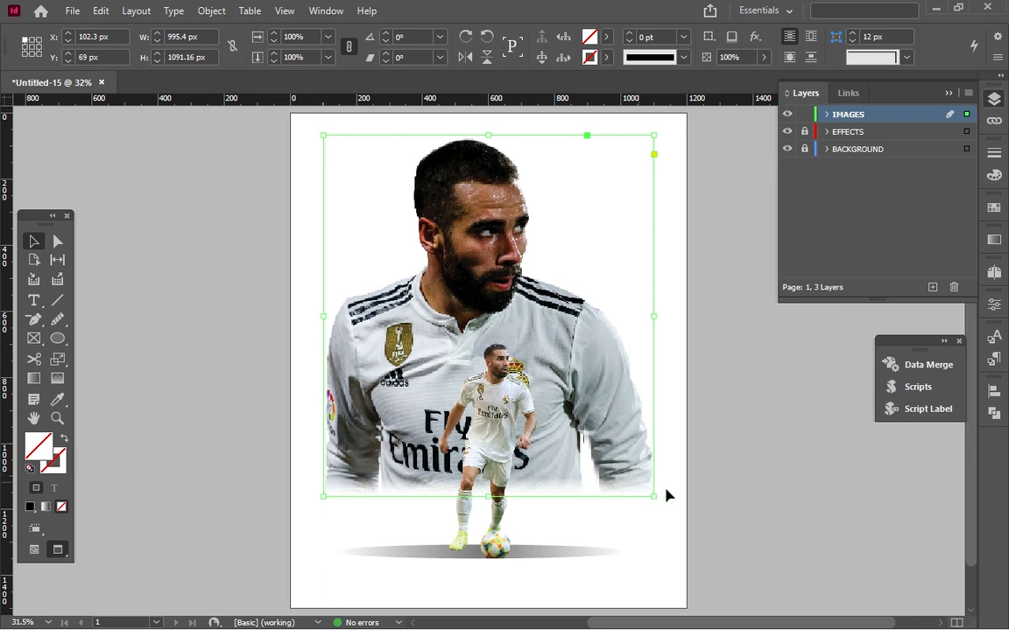
left_click(671, 500)
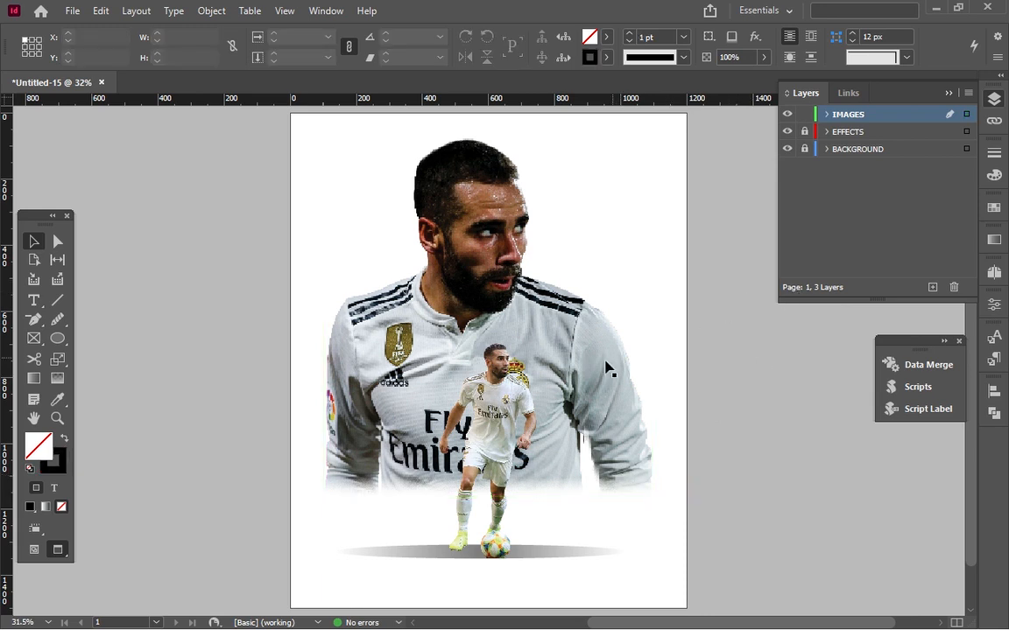
Apply a gradient feather to the large portrait, fading it vertically from mid-chest to just below its lower edge.
left_click(56, 379)
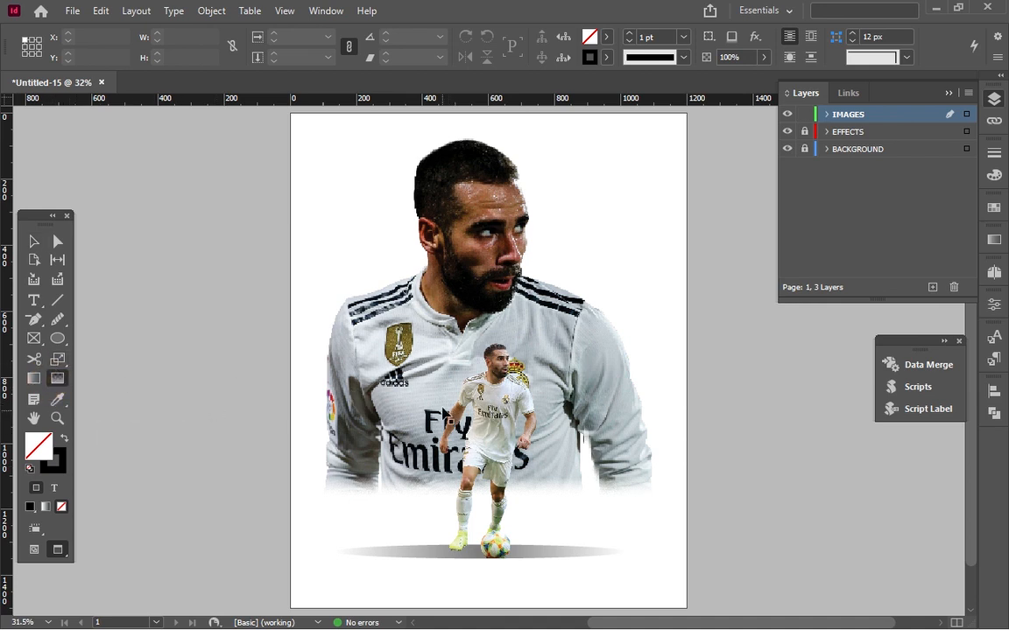
left_click(59, 384)
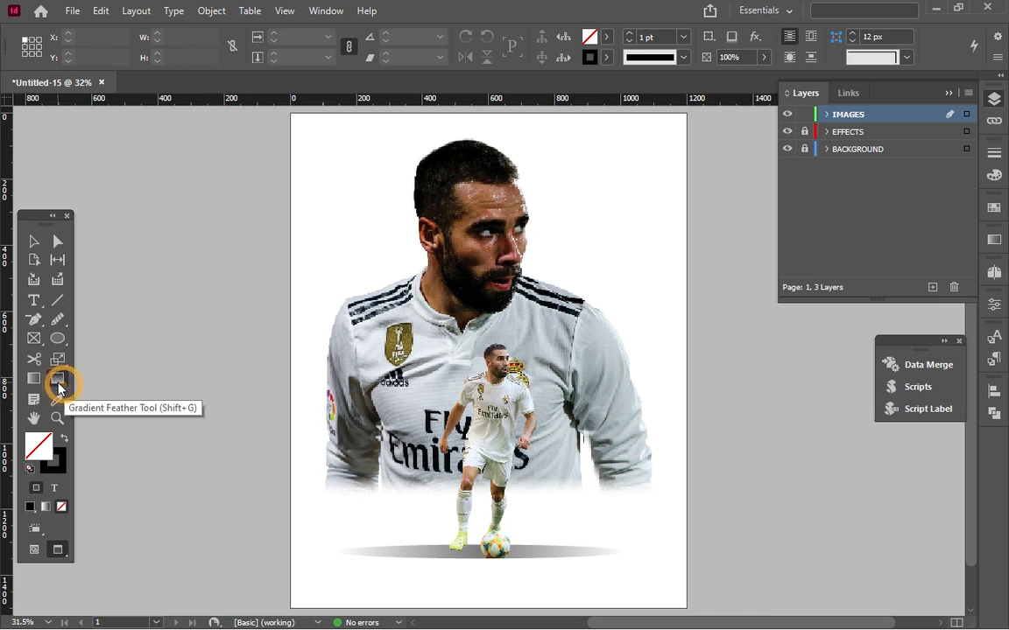
left_click(436, 371)
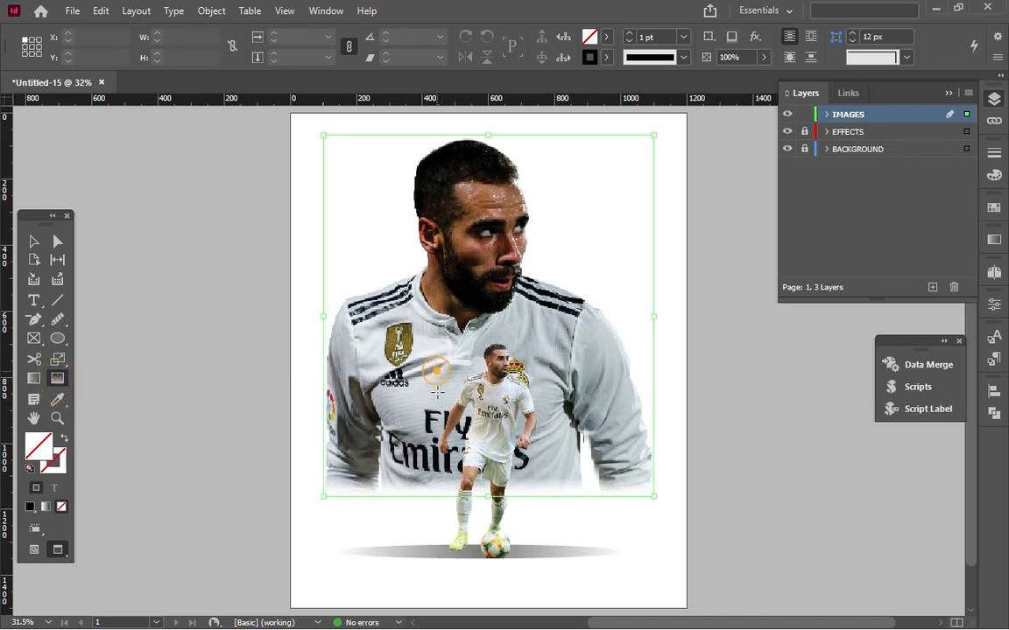
left_click_drag(436, 401, 432, 528)
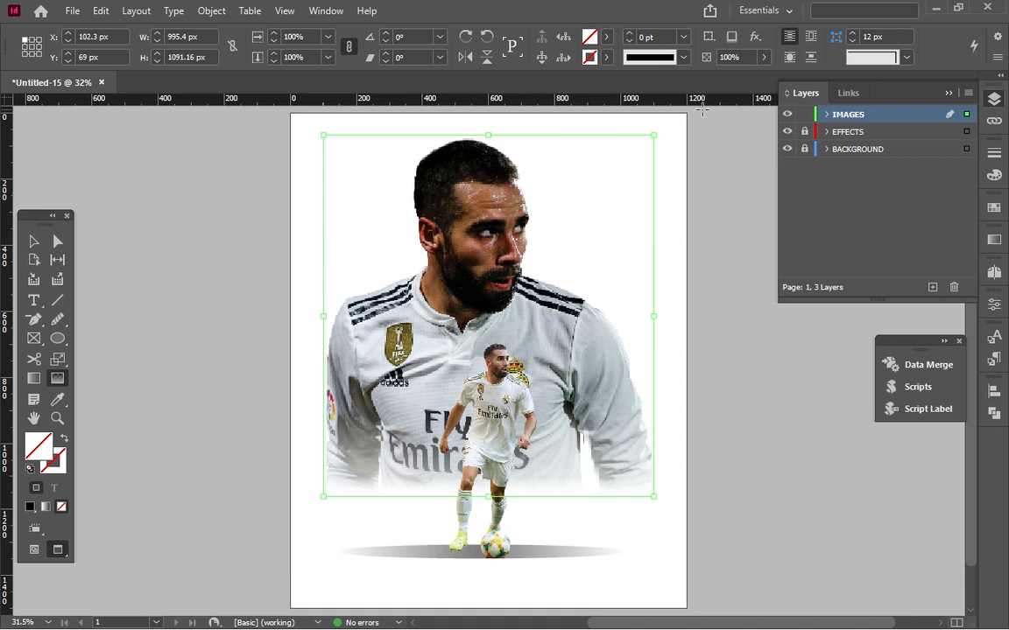
Lock the IMAGES layer, keep EFFECTS locked, and unlock, expand and activate the BACKGROUND layer.
left_click(804, 114)
left_click(805, 131)
left_click(804, 148)
left_click(825, 149)
left_click(839, 154)
left_click(805, 131)
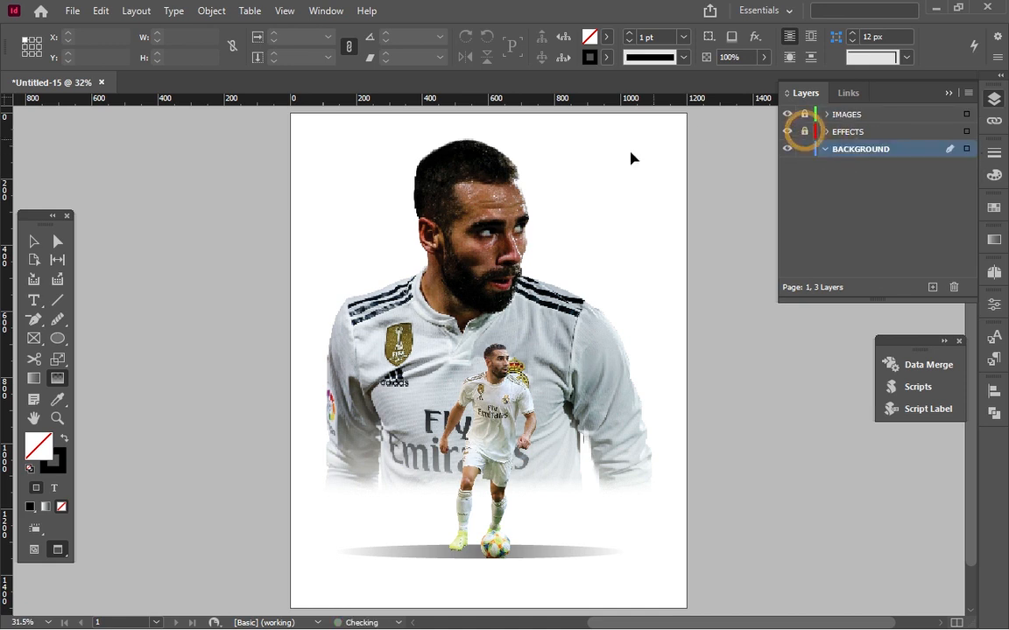
Draw a rectangle about 1254 by 1551 px over the whole page on the BACKGROUND layer and swap its stroke for a black fill.
left_click(33, 378)
left_click_drag(281, 109, 693, 577)
left_click(35, 551)
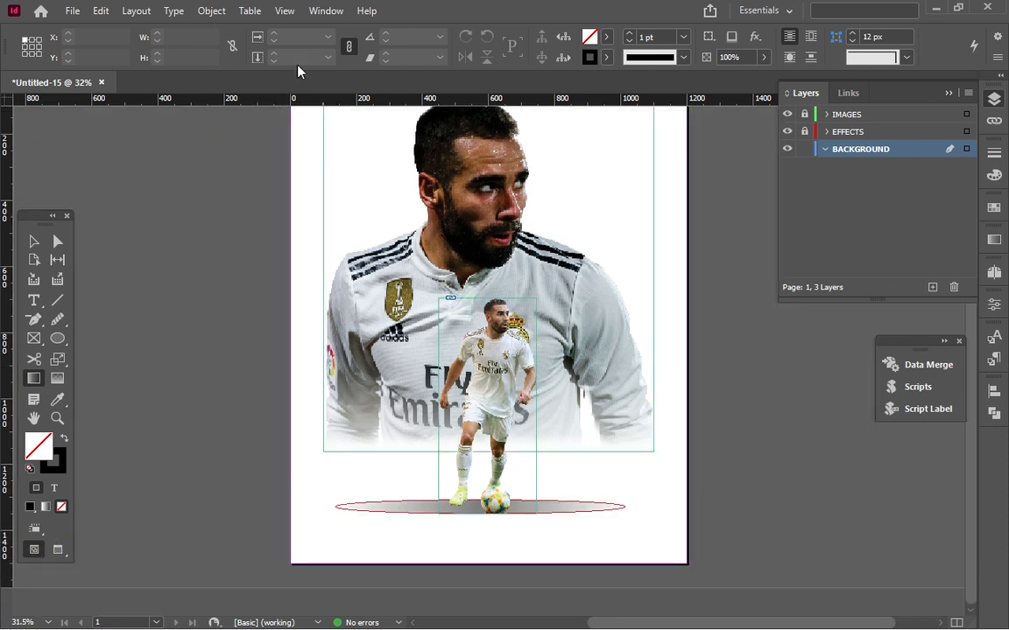
left_click(29, 379)
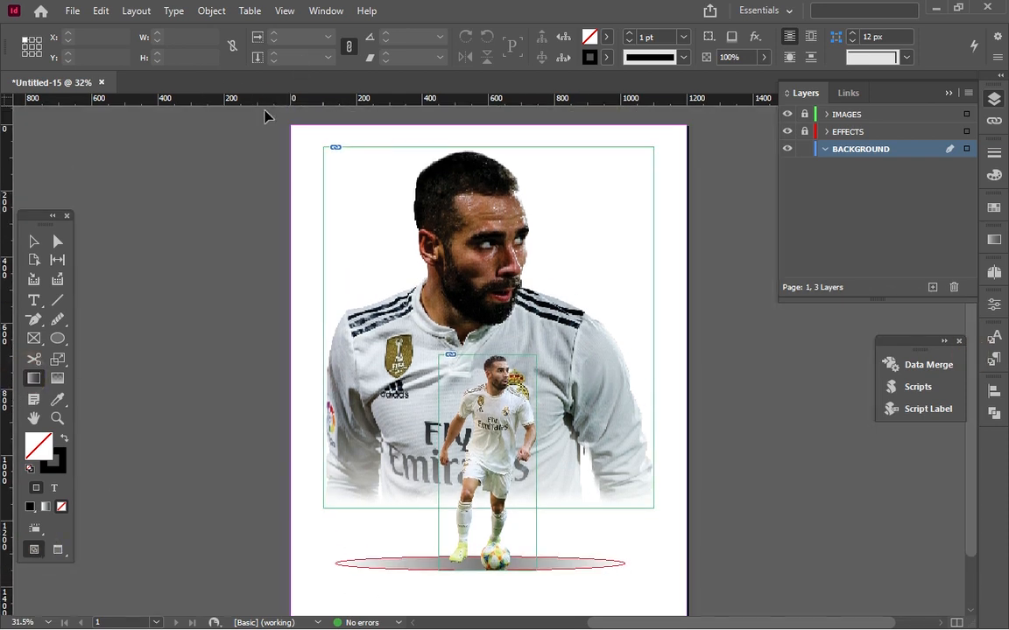
left_click_drag(57, 338, 86, 356)
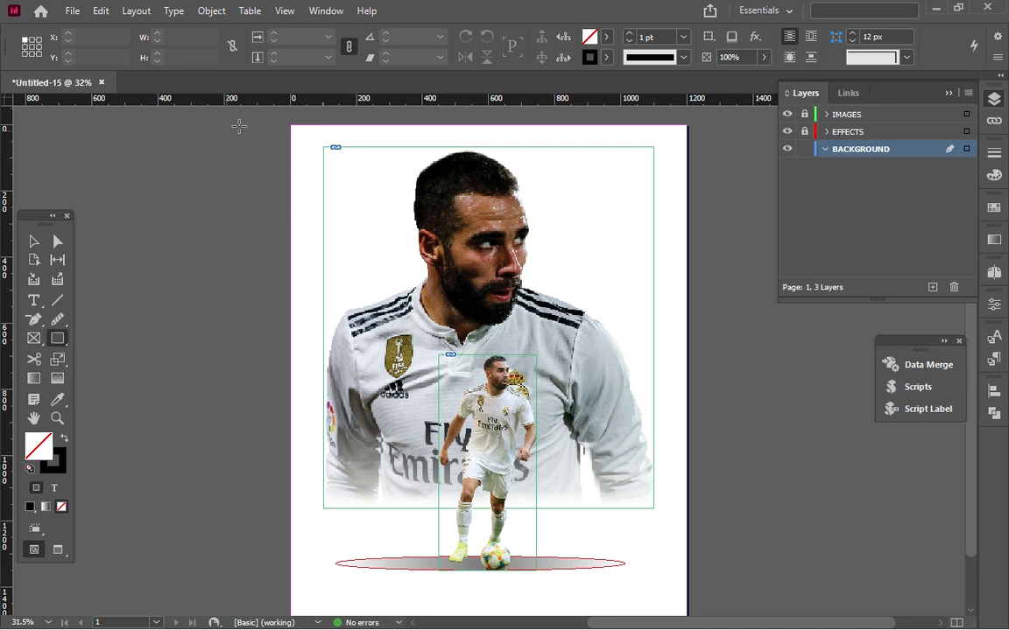
left_click_drag(284, 118, 699, 574)
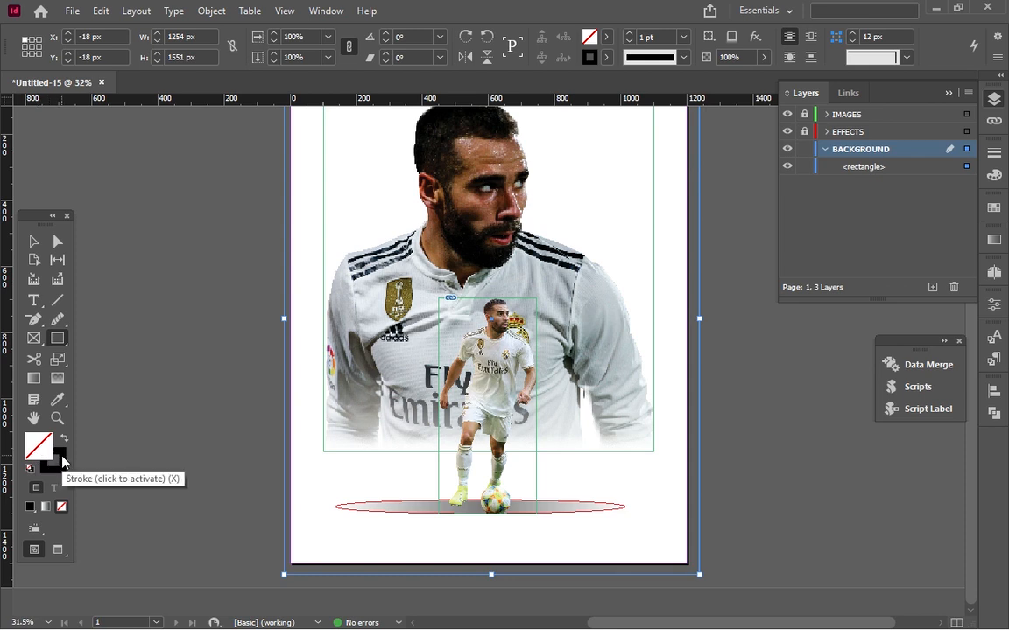
key("shift+x")
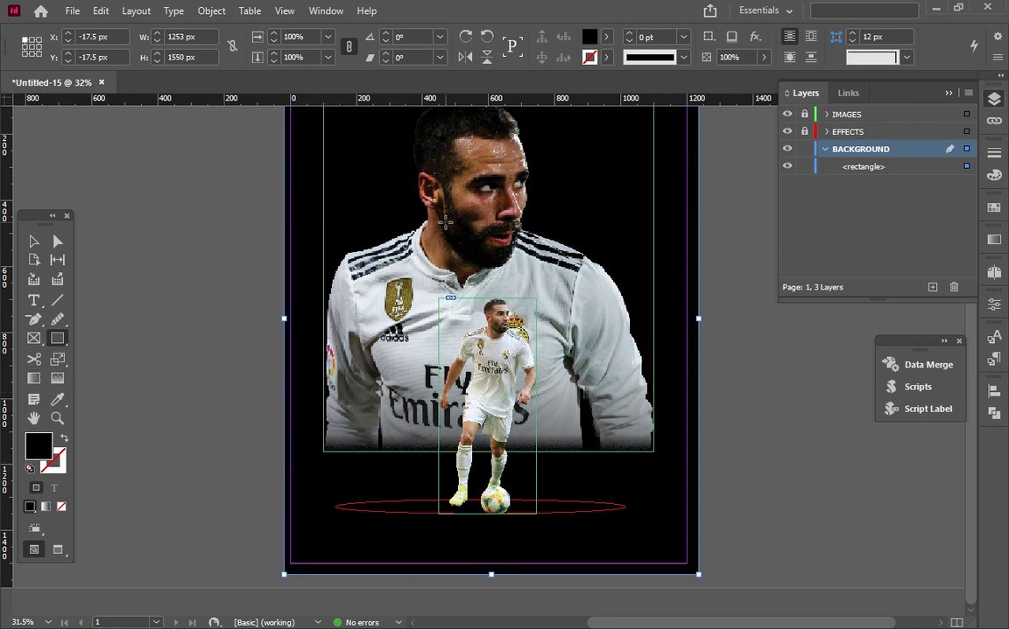
Fill the background rectangle with a light pink chosen in the Color Picker.
double_click(594, 41)
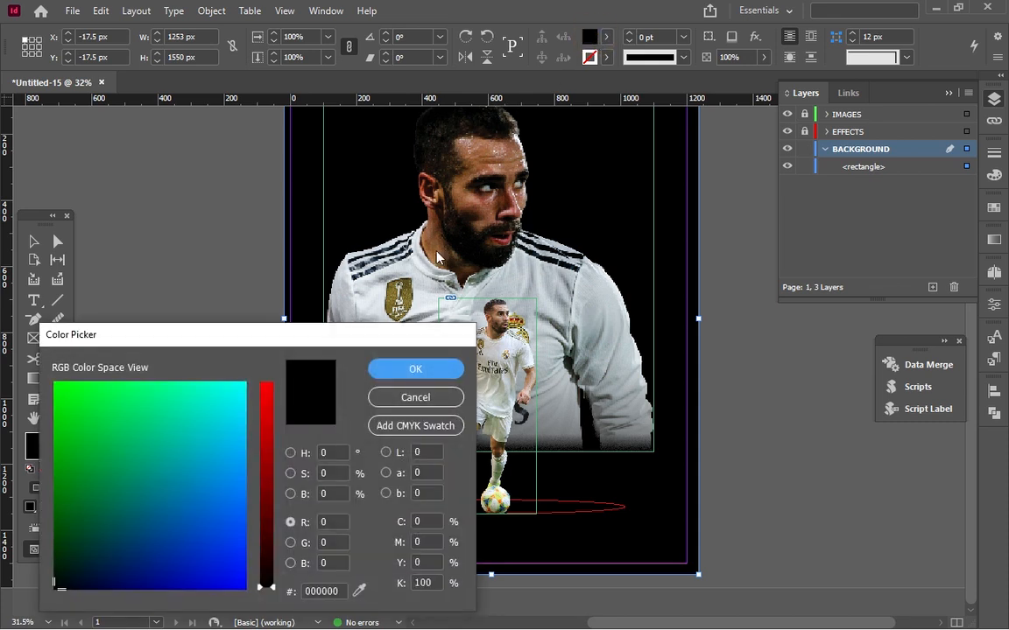
left_click(221, 448)
left_click(264, 459)
left_click_drag(238, 426, 213, 419)
left_click_drag(266, 458, 285, 344)
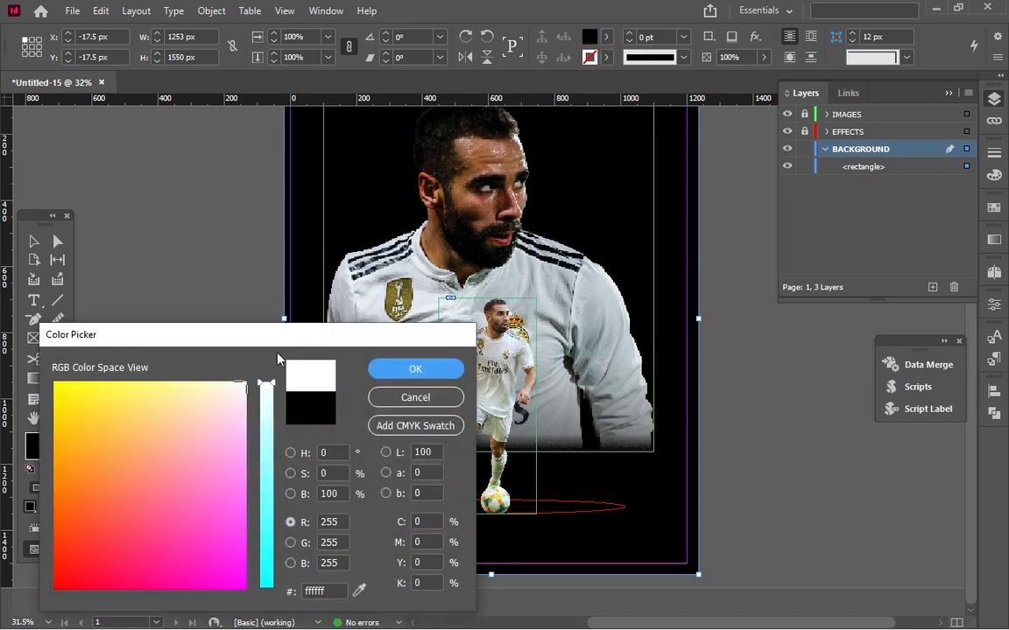
left_click(242, 419)
left_click(415, 369)
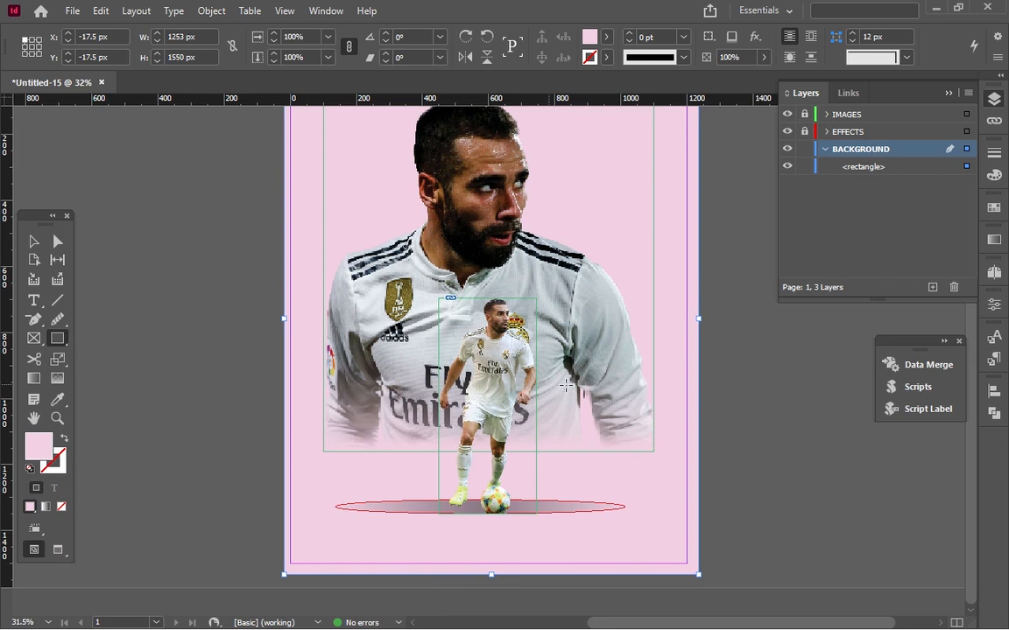
Try the near-black navy 000712 and the turquoise 00d6d2 as fill colours for the background rectangle.
double_click(589, 36)
left_click_drag(266, 392, 266, 590)
left_click_drag(53, 585, 67, 589)
left_click(68, 589)
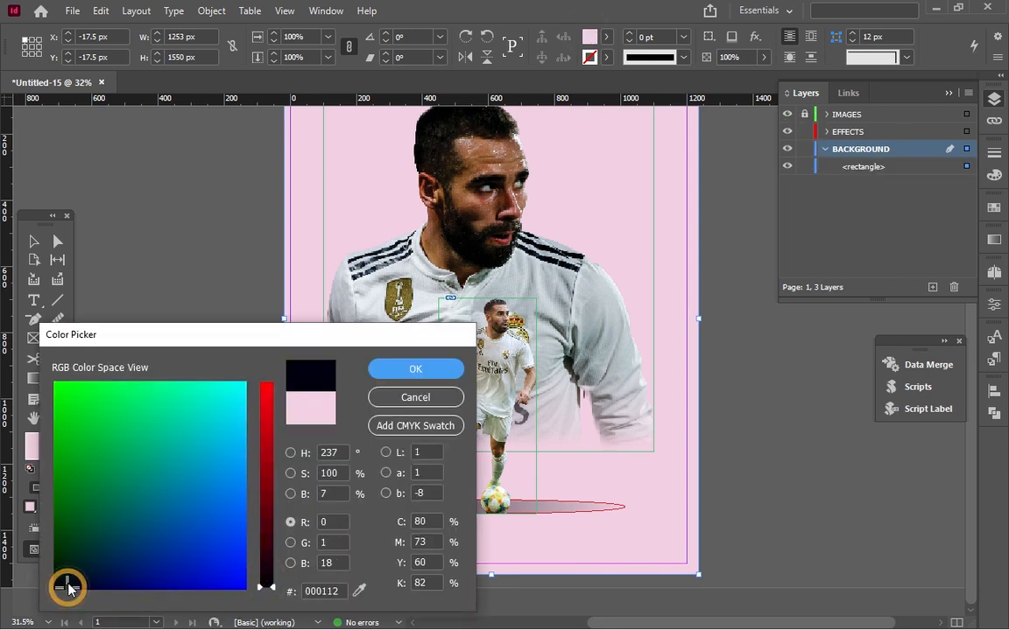
left_click(129, 509)
left_click(211, 413)
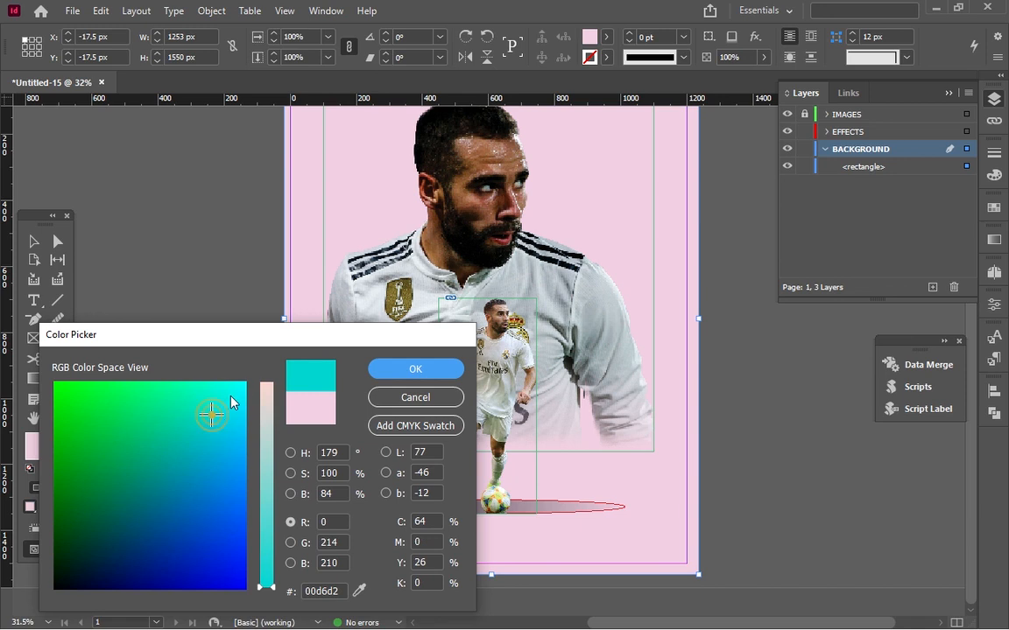
Try the pale pinks ffd6d2 and ffdcfb for the background rectangle and sample a fill colour from the large portrait's shirt.
left_click(268, 393)
left_click_drag(269, 394, 238, 354)
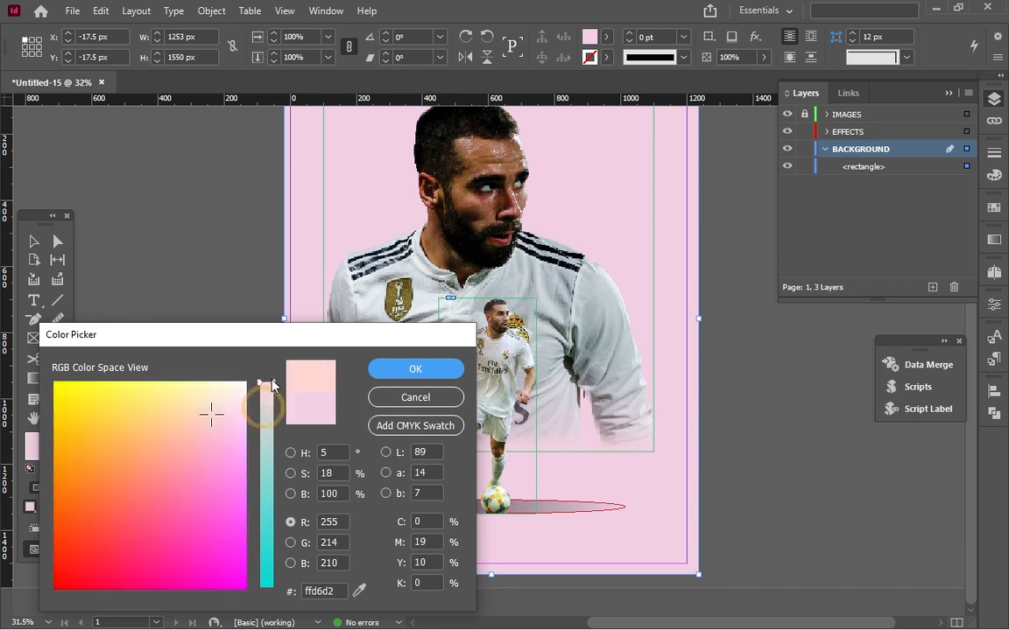
left_click_drag(234, 417, 237, 407)
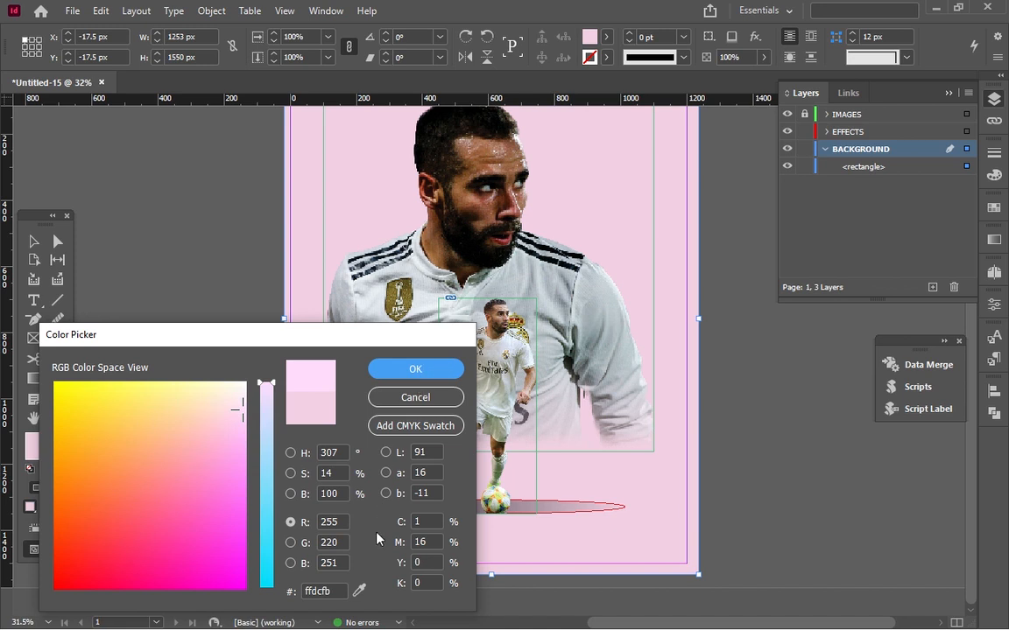
left_click(355, 596)
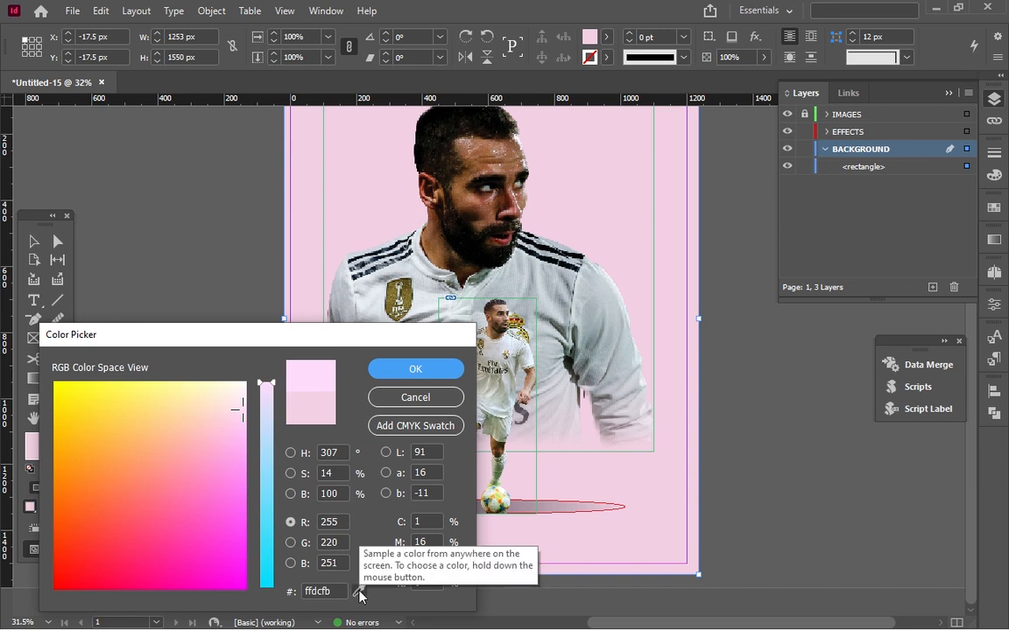
left_click_drag(359, 592, 562, 336)
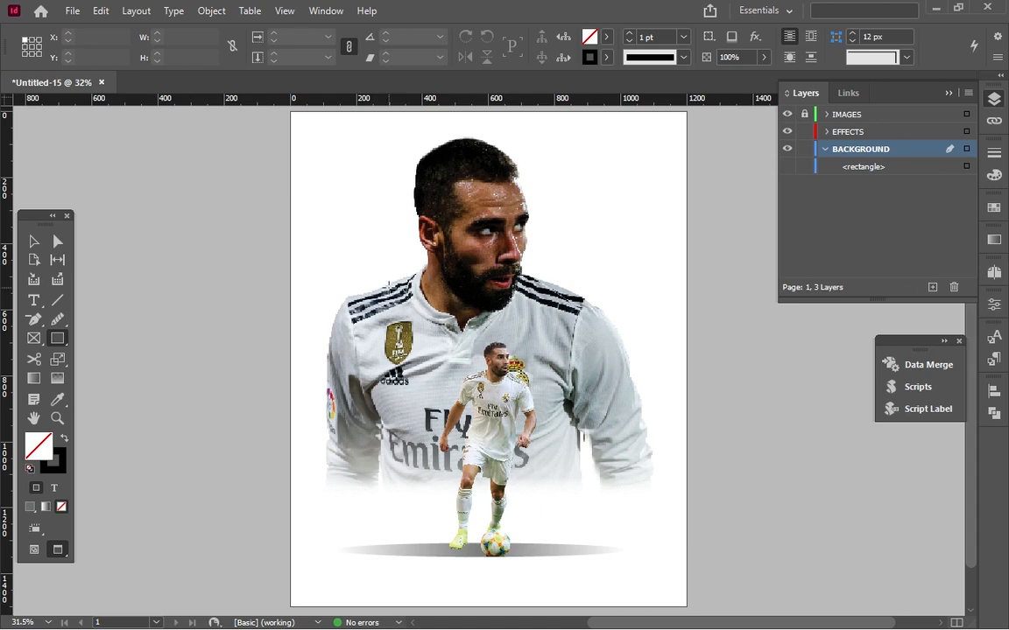
Place the Real Madrid crest PNG on the BACKGROUND layer in the page's upper-right corner, about 350 by 489 px.
left_click(73, 9)
left_click(100, 230)
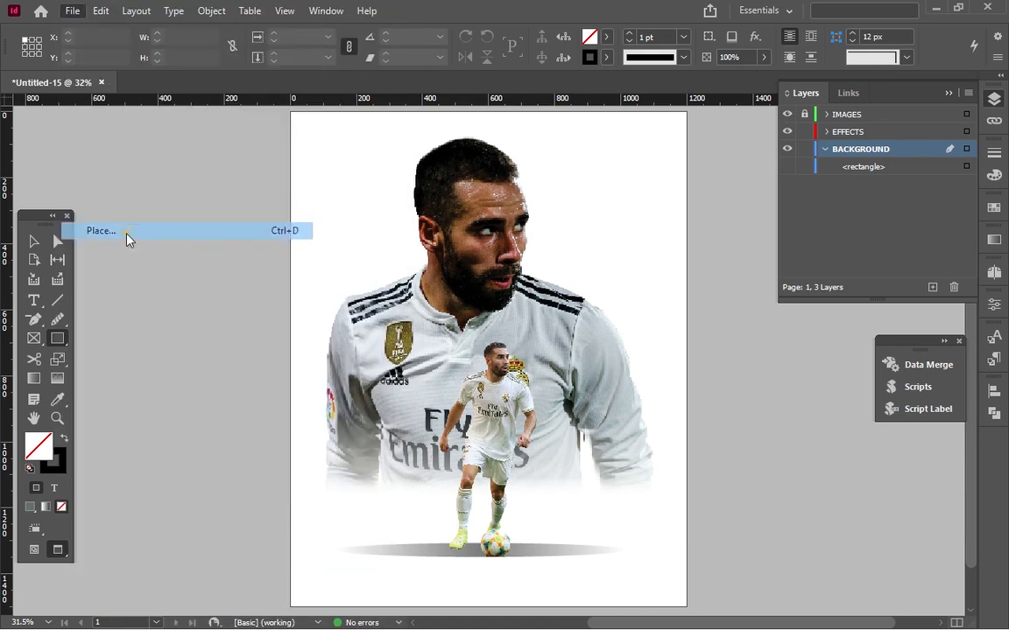
double_click(604, 241)
left_click_drag(563, 122, 653, 283)
left_click(32, 239)
Draw a text frame about 1011 by 432 px across the lower part of the page on the IMAGES layer and enter "dani".
left_click(840, 115)
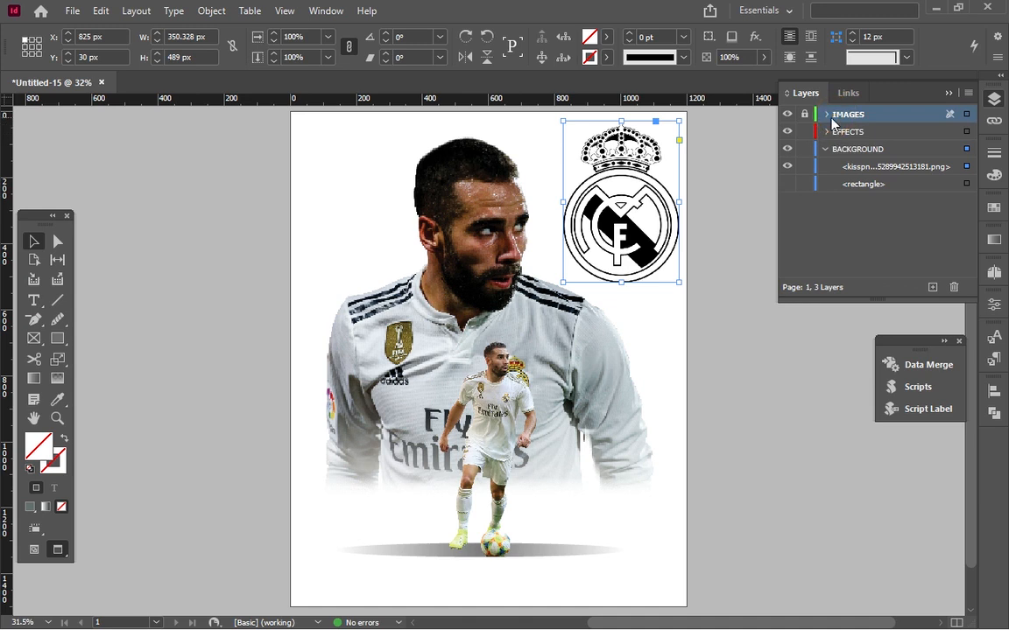
left_click(32, 300)
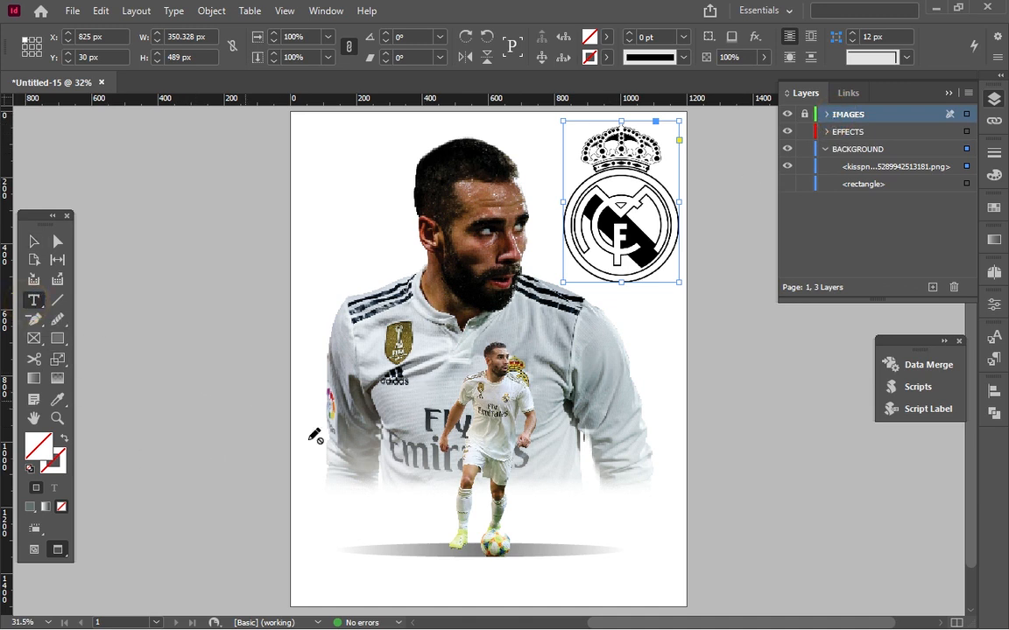
left_click_drag(323, 427, 658, 567)
key("ctrl+a")
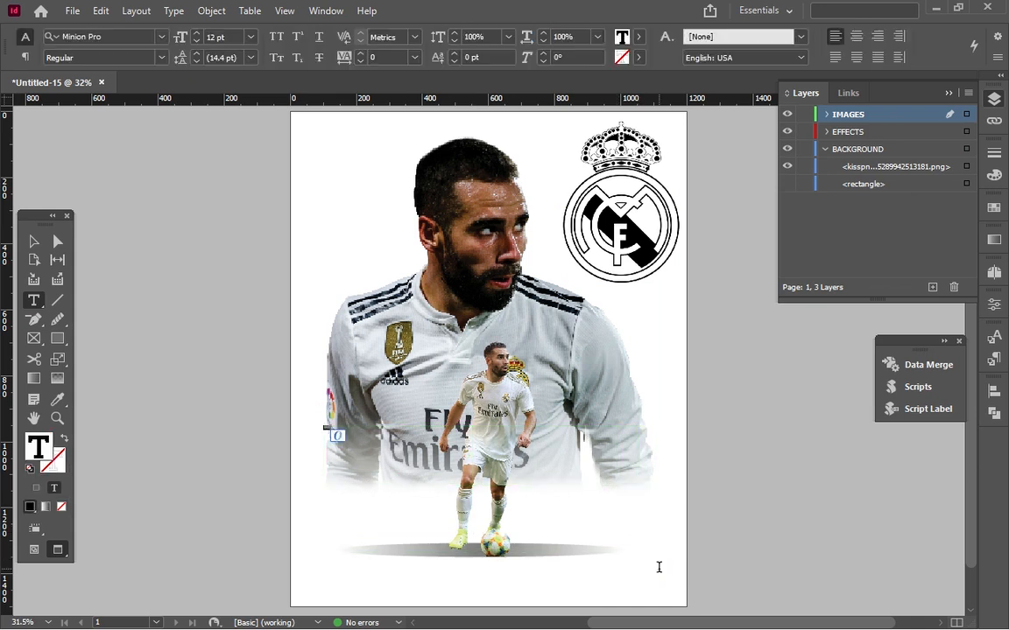
left_click(658, 567)
key("ctrl+a")
Raise the "dani" text's size to 29 pt and set its font to Ravie.
left_click(198, 34)
left_click(122, 38)
type("rav")
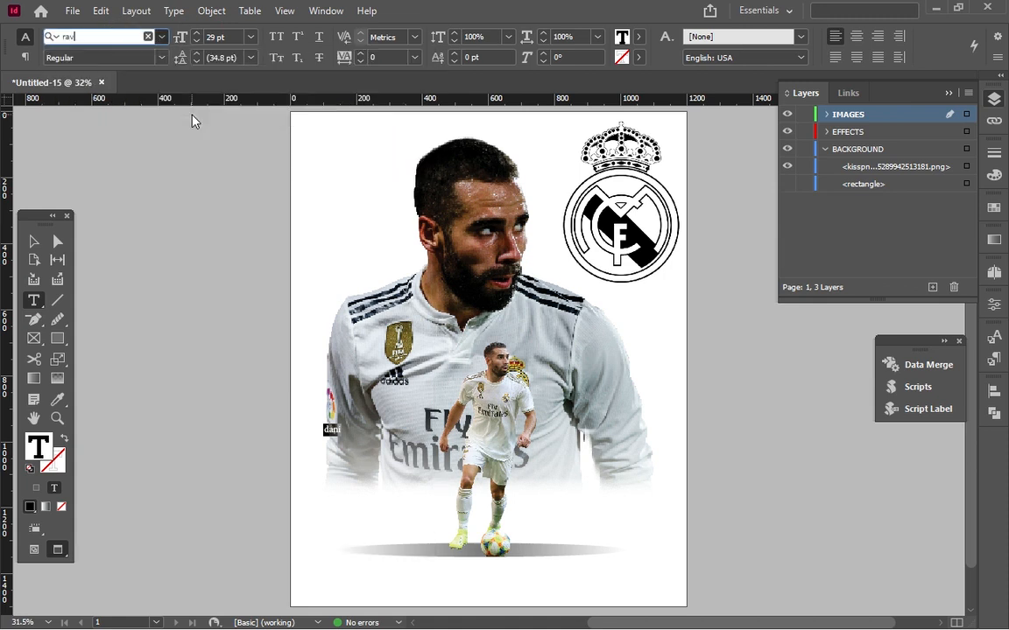
key("Return")
Try the "dani" text at 129 pt and raise its size gradually to about 175 pt.
left_click(210, 36)
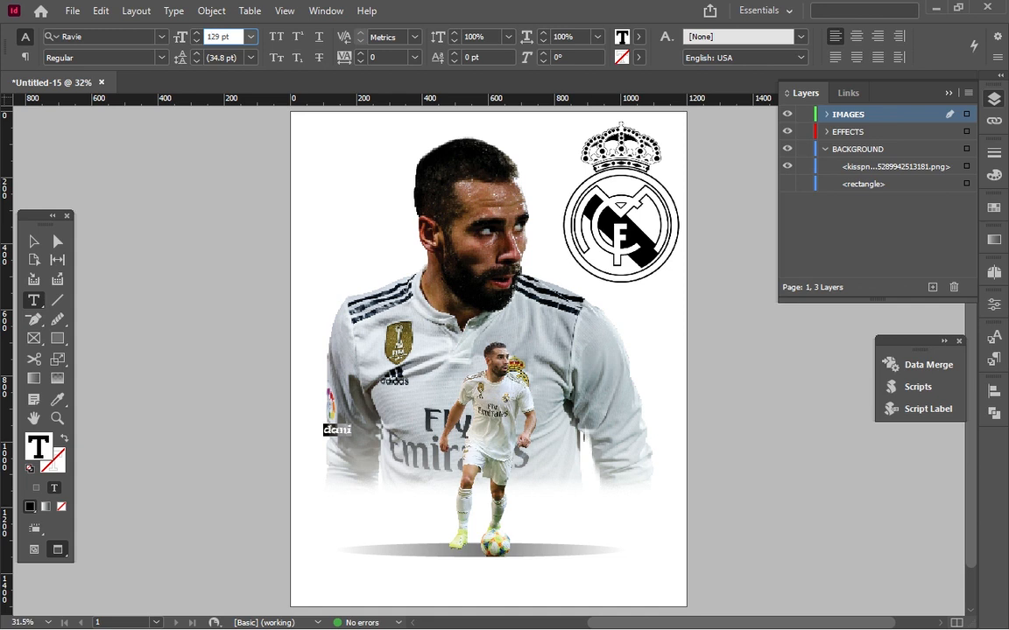
double_click(227, 38)
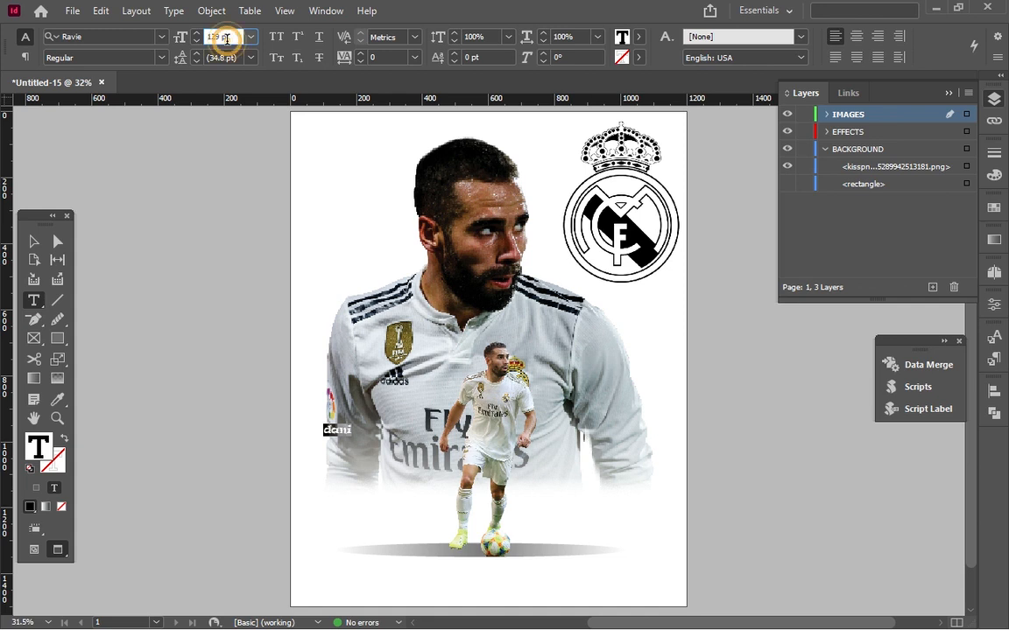
double_click(226, 38)
double_click(227, 37)
left_click(227, 59)
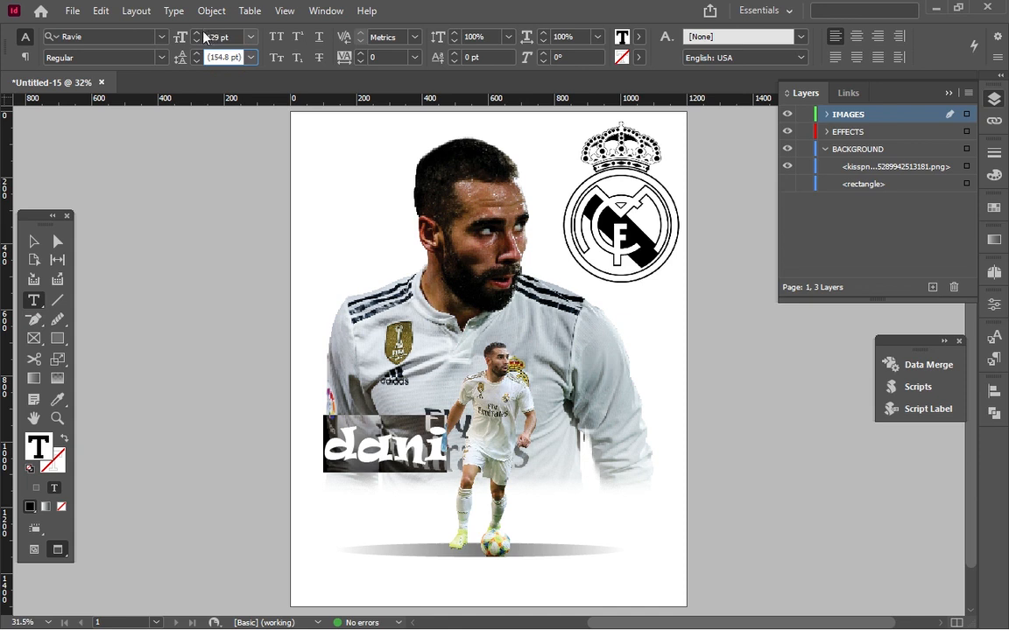
left_click(198, 34)
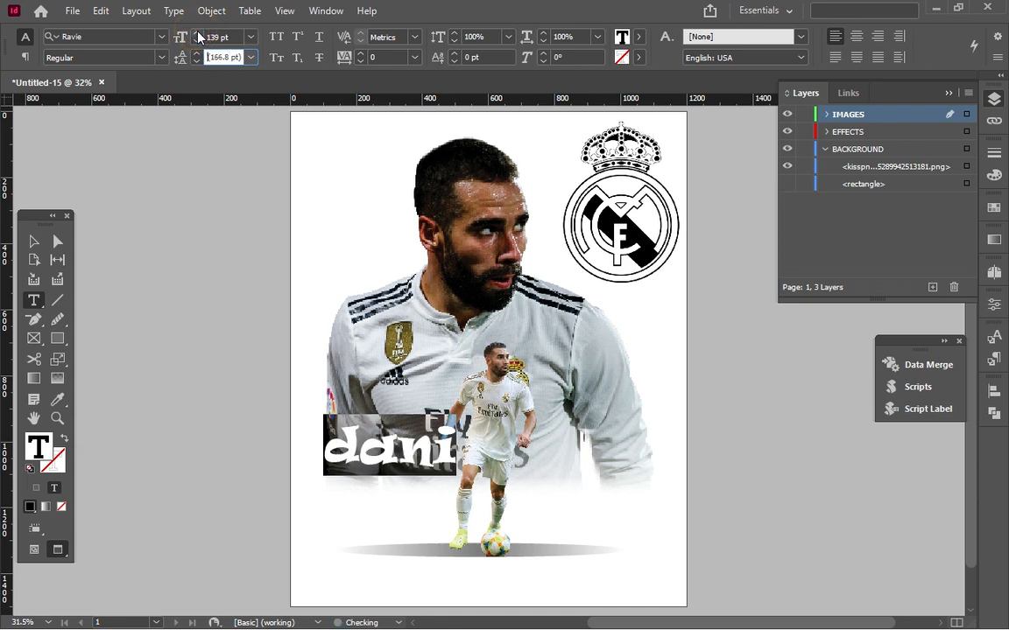
left_click(198, 33)
left_click(198, 33)
left_click(198, 33)
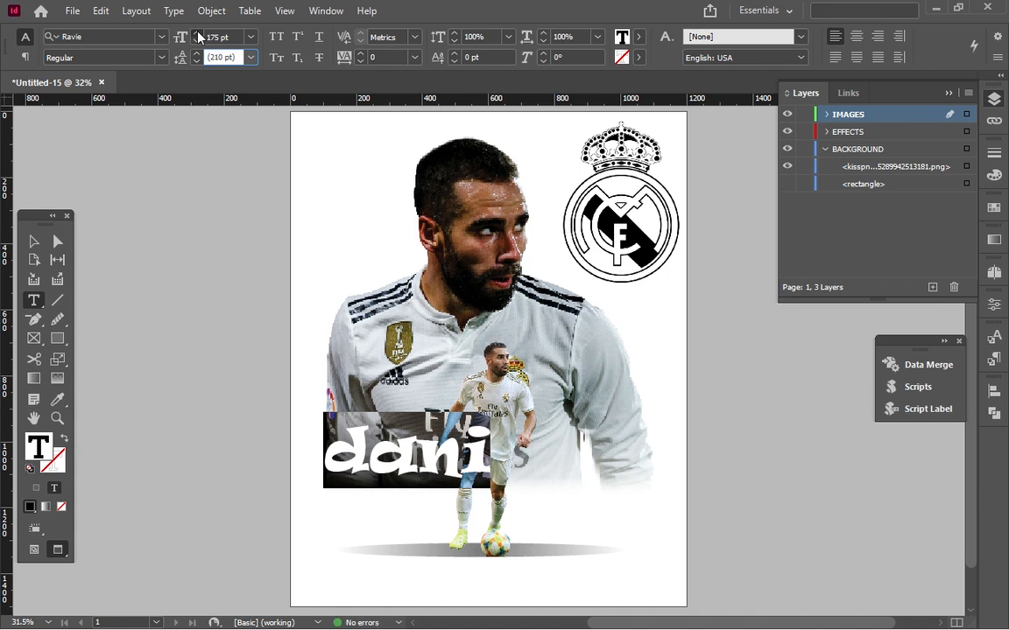
left_click(198, 33)
Set the "dani" text's font size to 291 pt.
left_click(216, 37)
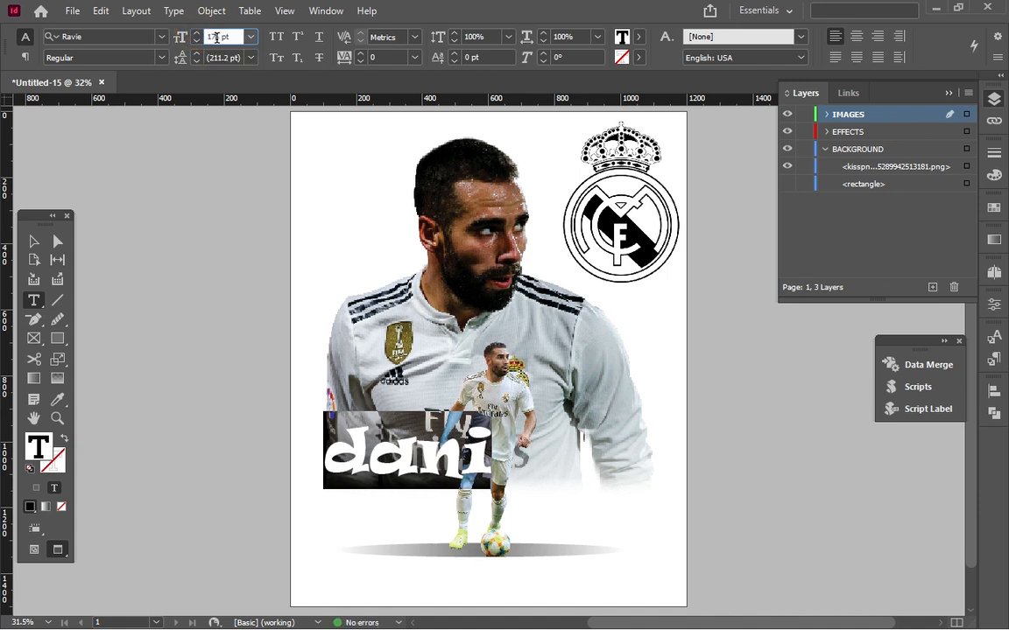
double_click(216, 37)
type("291")
key("Return")
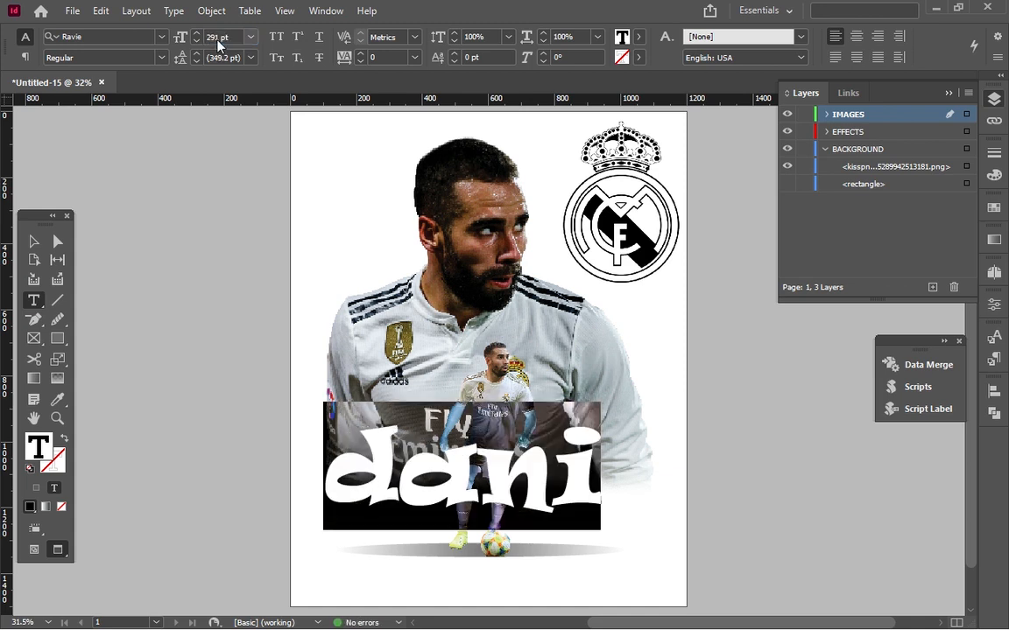
Move the "dani" text frame to about X 150 px, Y 944 px and send it to the back of the IMAGES layer.
left_click(33, 244)
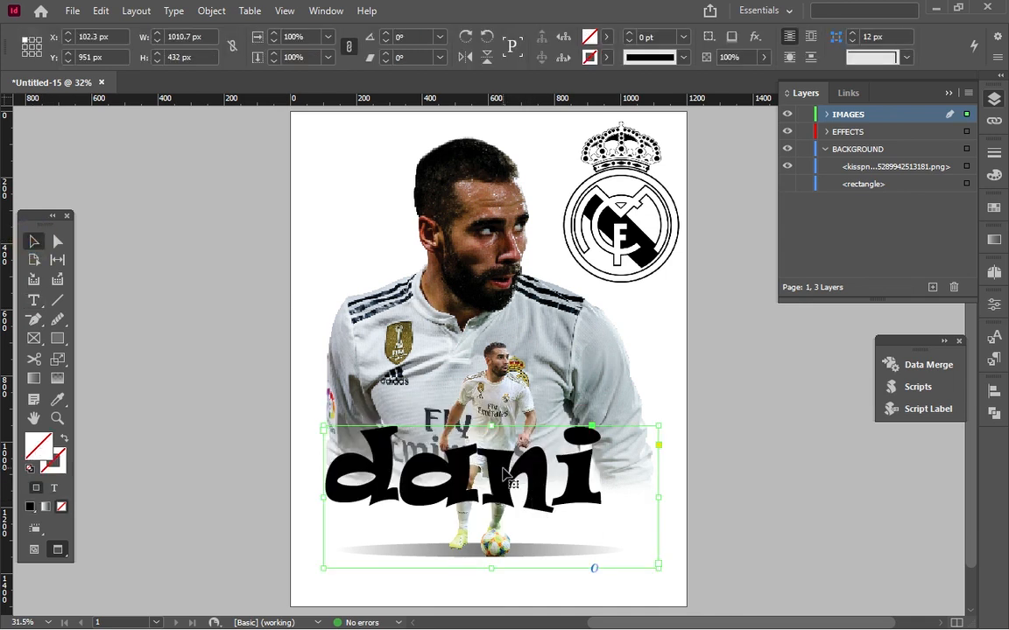
mouse_move(505, 473)
left_mouse_down()
mouse_move(550, 475)
mouse_move(519, 472)
left_mouse_up()
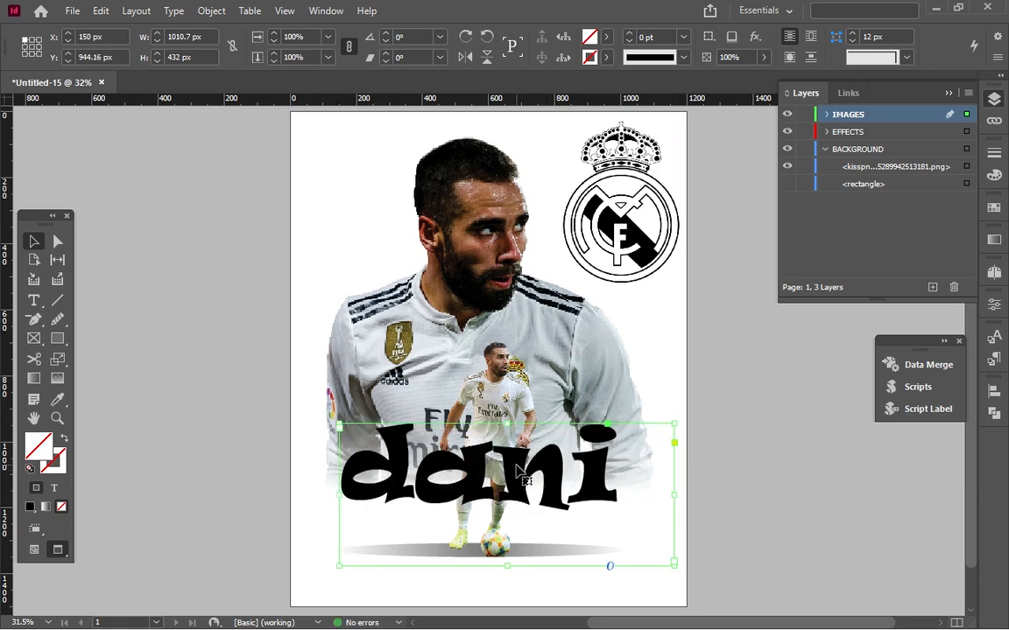
right_click(519, 473)
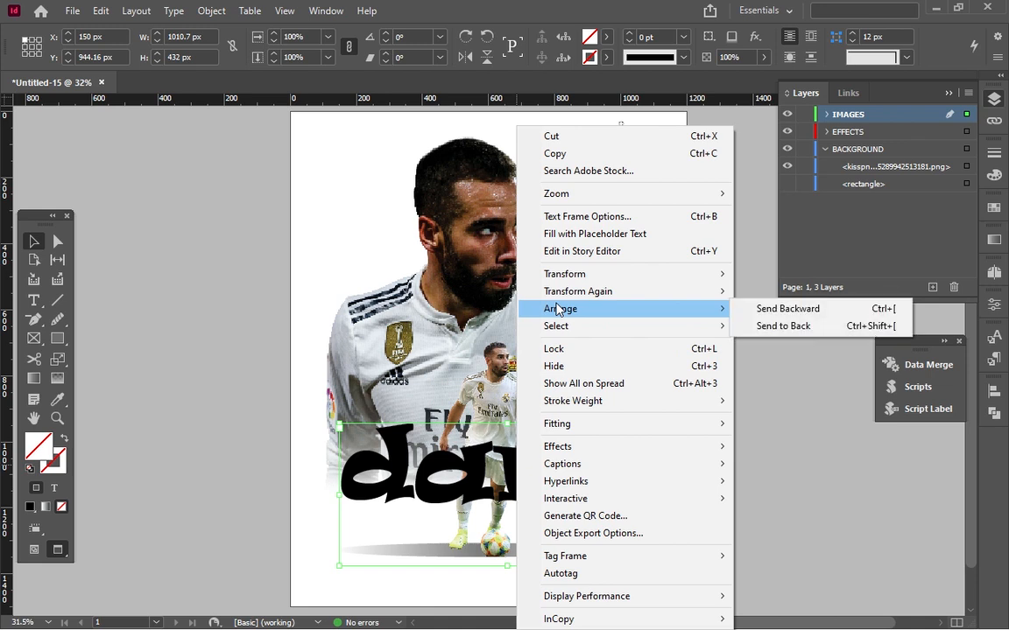
mouse_move(635, 292)
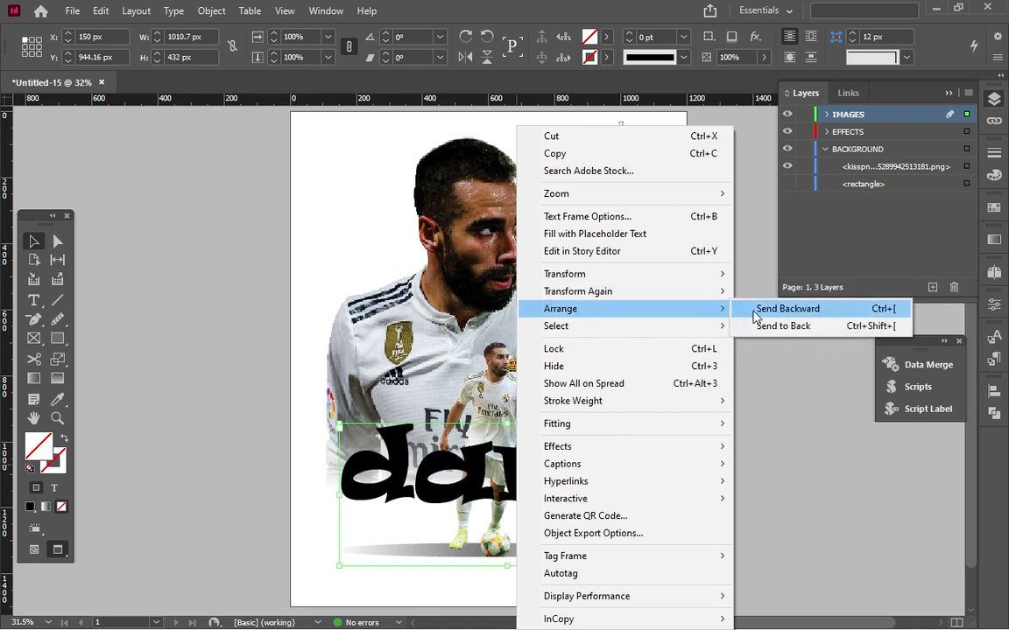
left_click(762, 328)
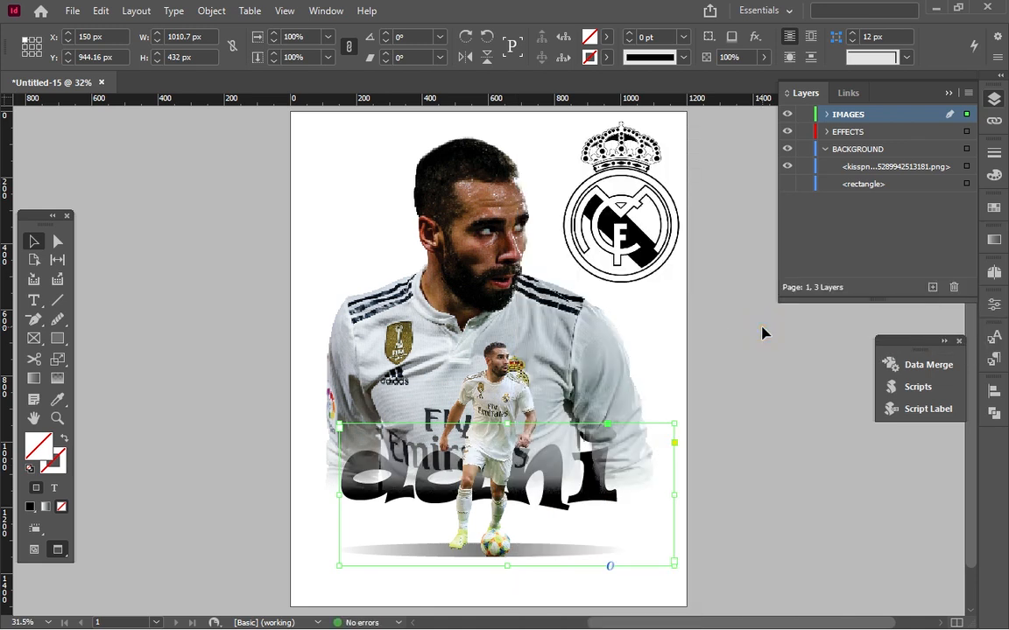
Bring the "dani" text frame to the front of the IMAGES layer.
right_click(558, 505)
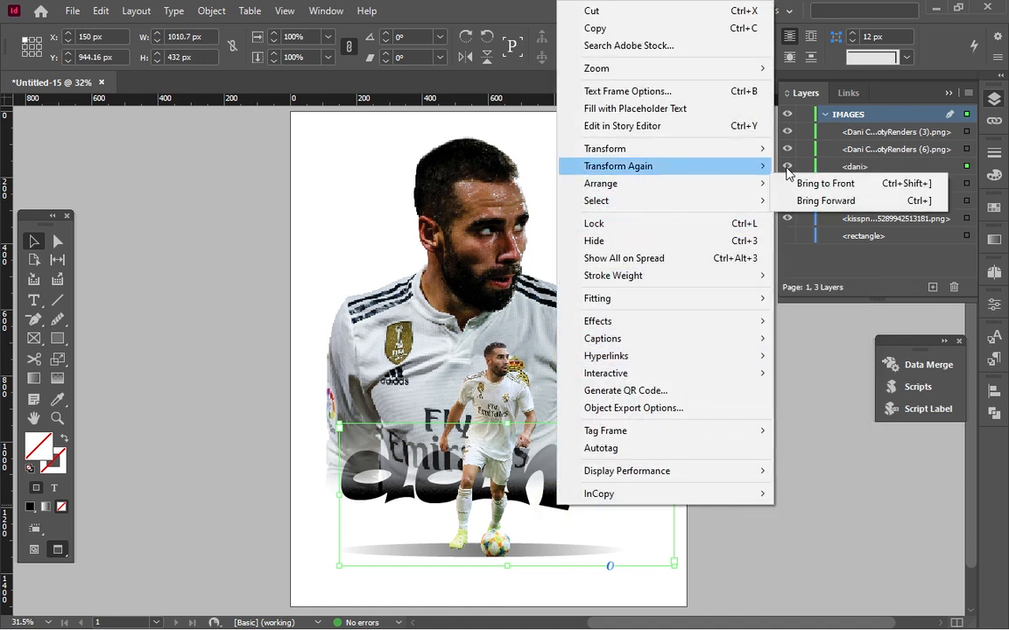
mouse_move(760, 185)
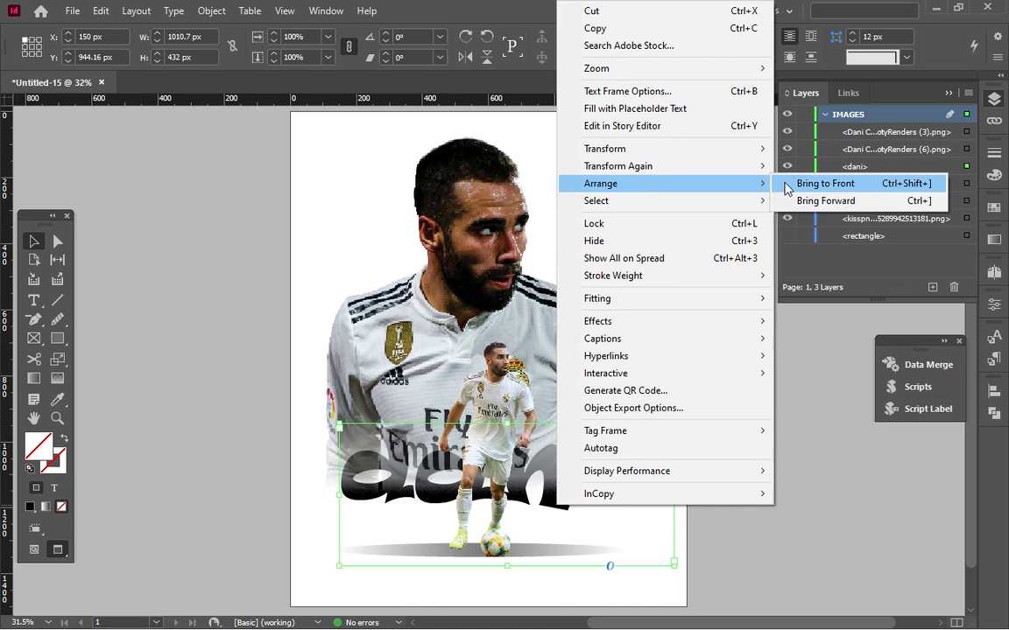
left_click(793, 183)
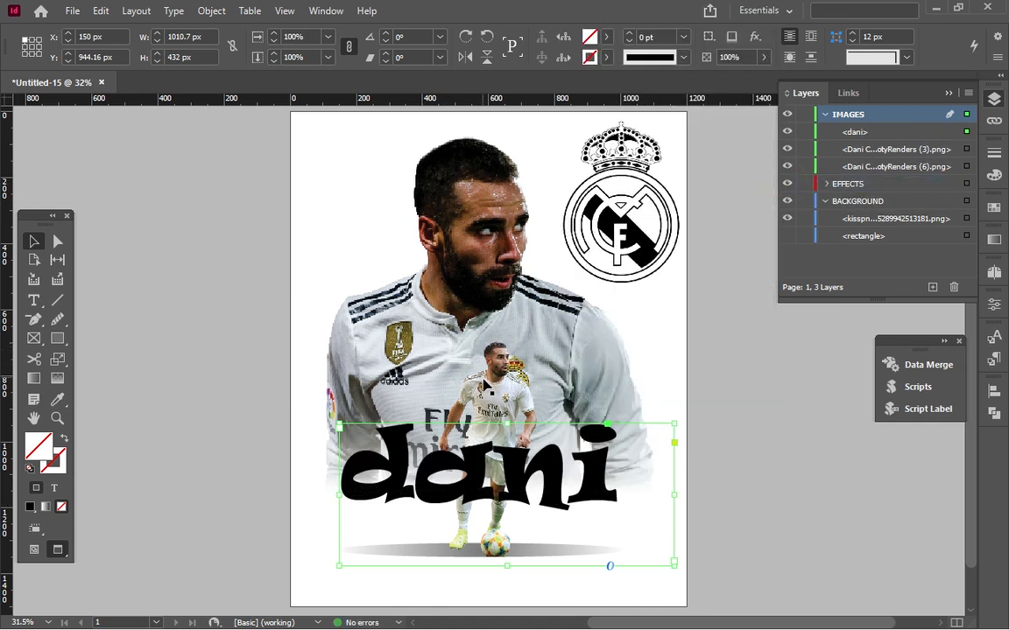
Bring the small full-body player image to the front so it stands over the "dani" text.
left_click(484, 386)
right_click(483, 385)
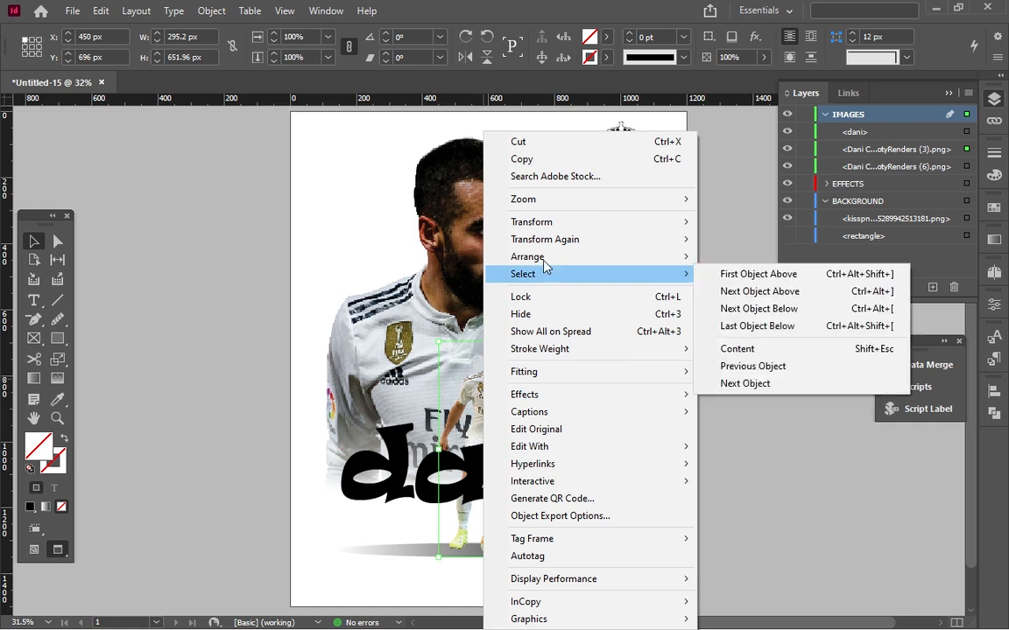
mouse_move(596, 263)
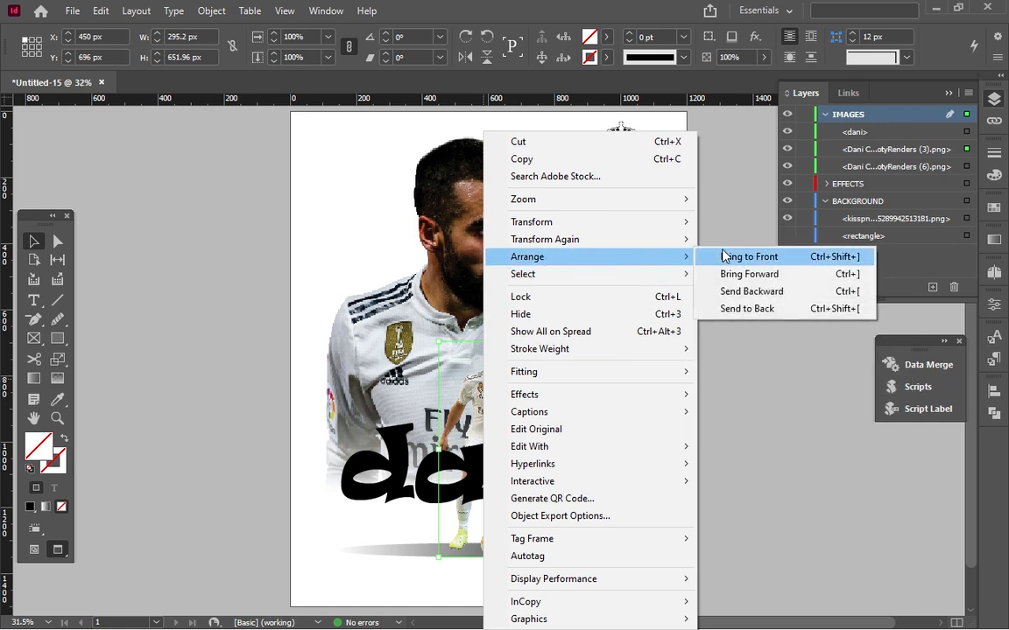
left_click(722, 255)
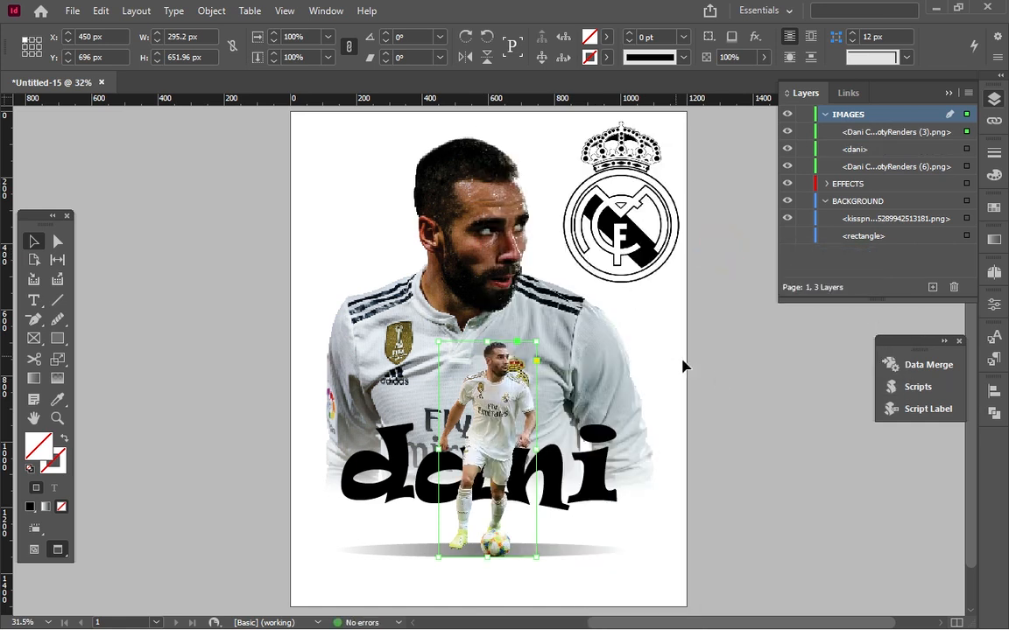
left_click(722, 381)
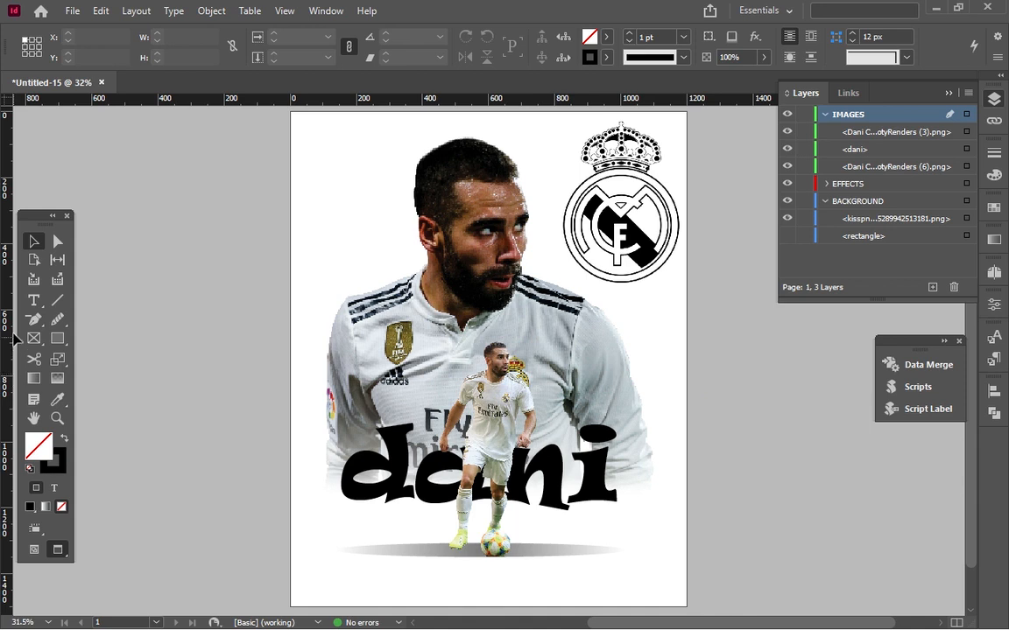
Add a text frame about 442 by 93 px below the "ni" of "dani" reading "CARVAJAL" at 60 pt.
left_click(33, 299)
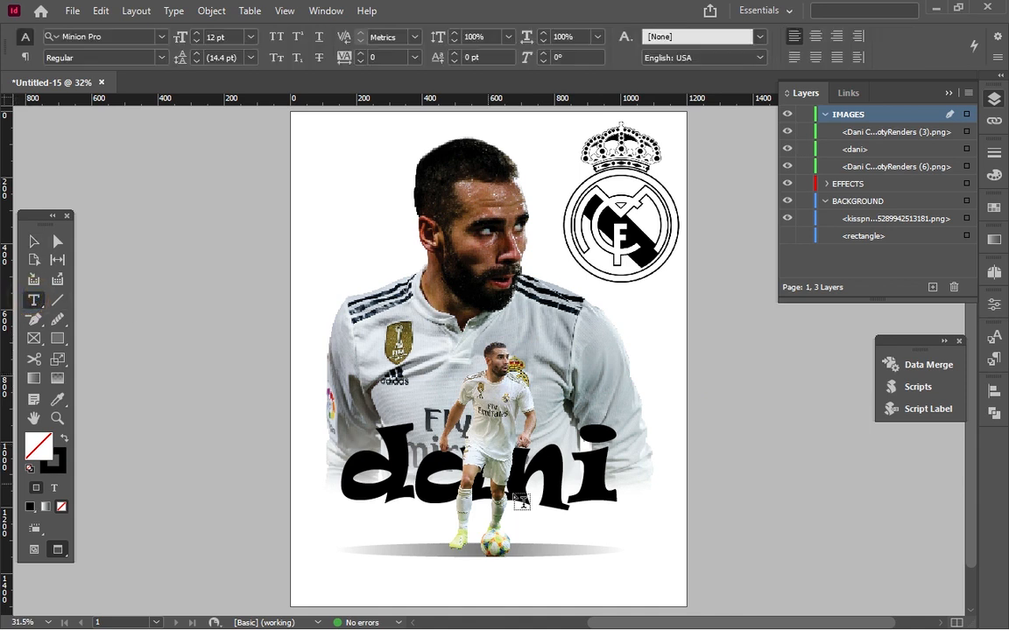
left_click_drag(521, 508, 653, 540)
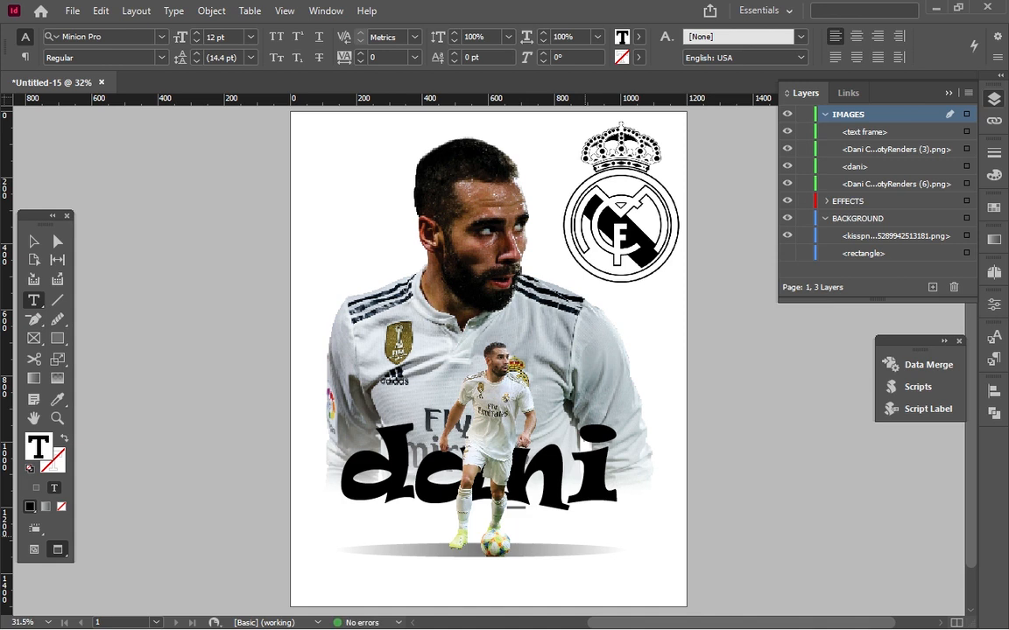
key("ctrl+a")
left_click(197, 34)
left_click(197, 34)
left_click(197, 34)
left_click(197, 34)
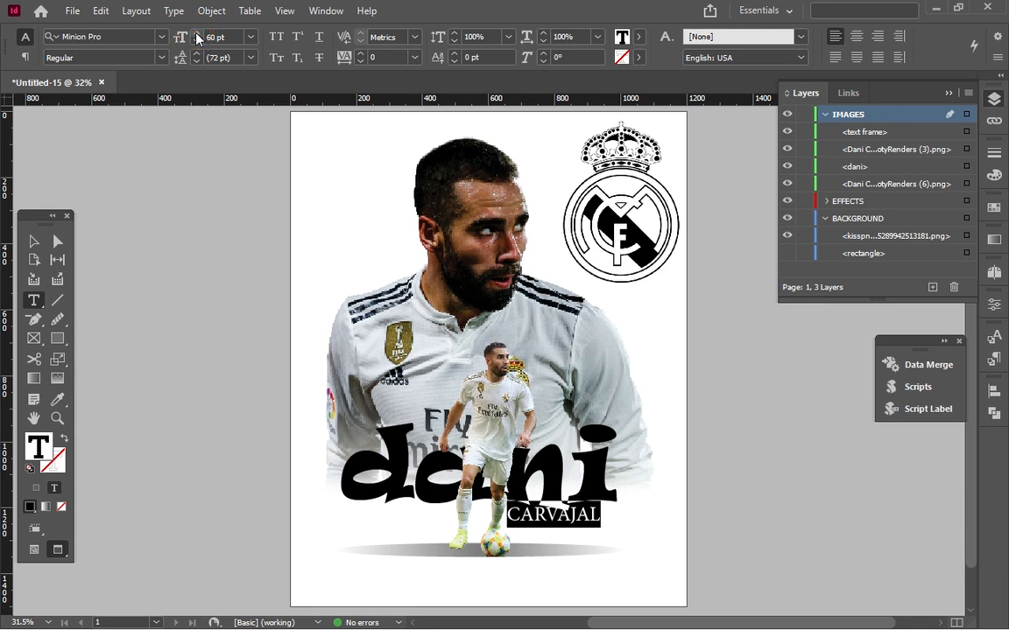
Set the "CARVAJAL" text's font to MinimaExpandedSSK Bold.
left_click(165, 37)
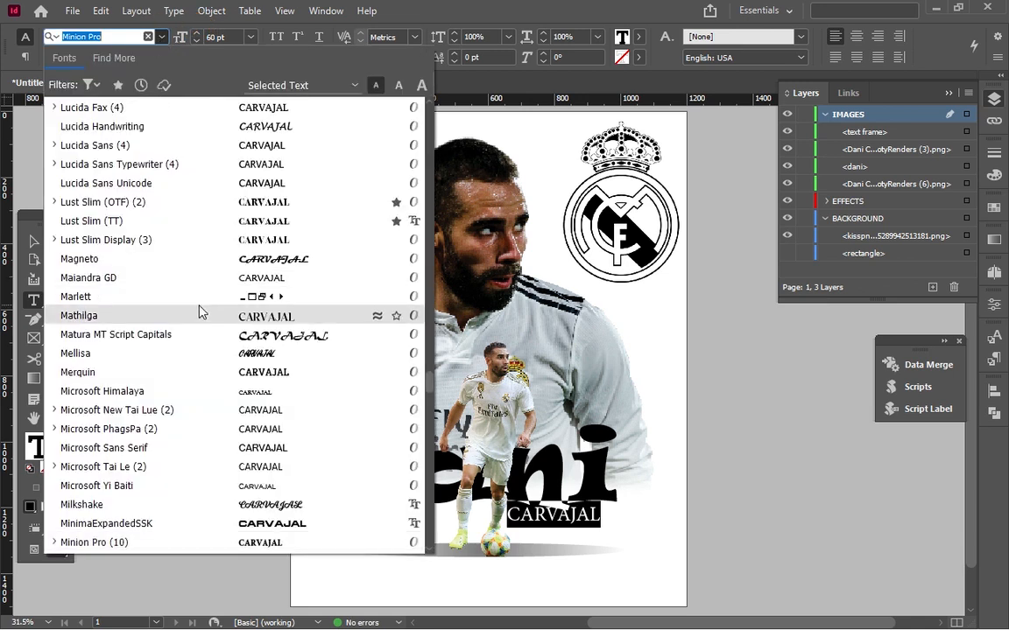
left_click(259, 523)
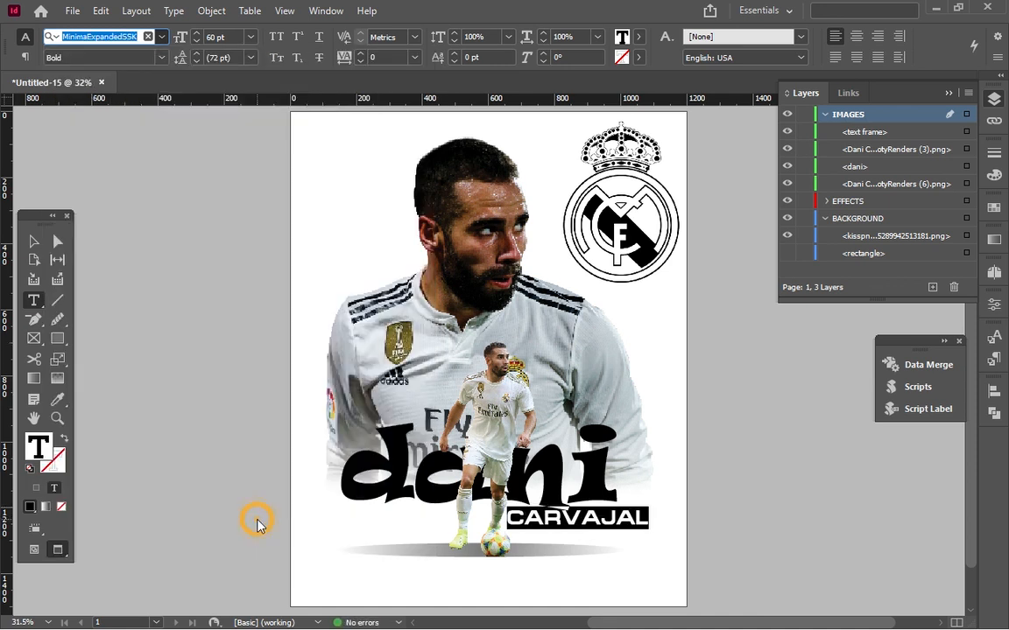
left_click(35, 244)
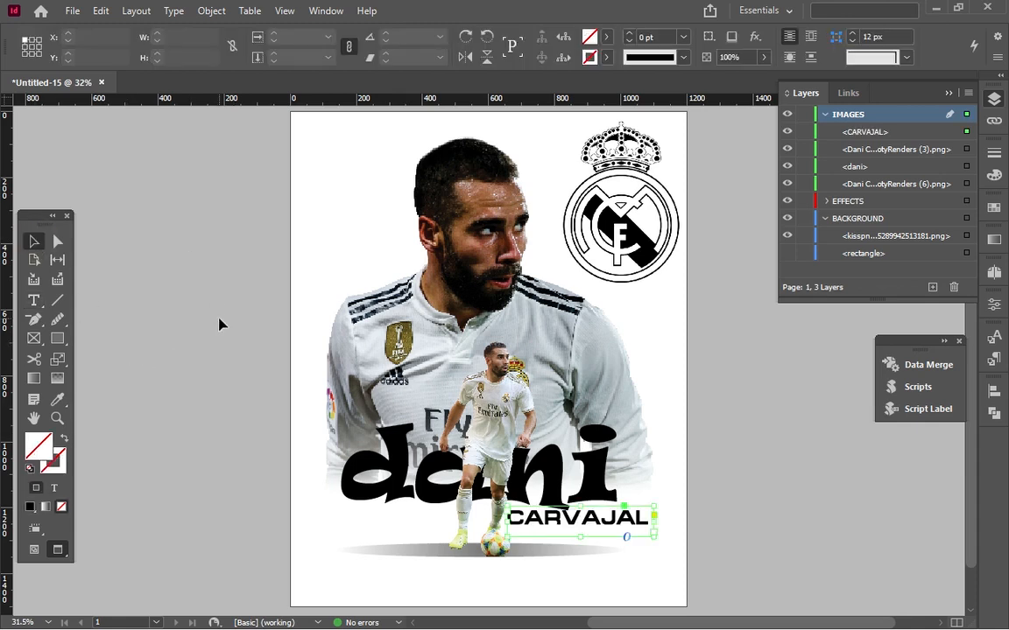
Give the "dani" text frame a 2 pt stroke and the "dani" letters a 1 pt stroke.
left_click(506, 433)
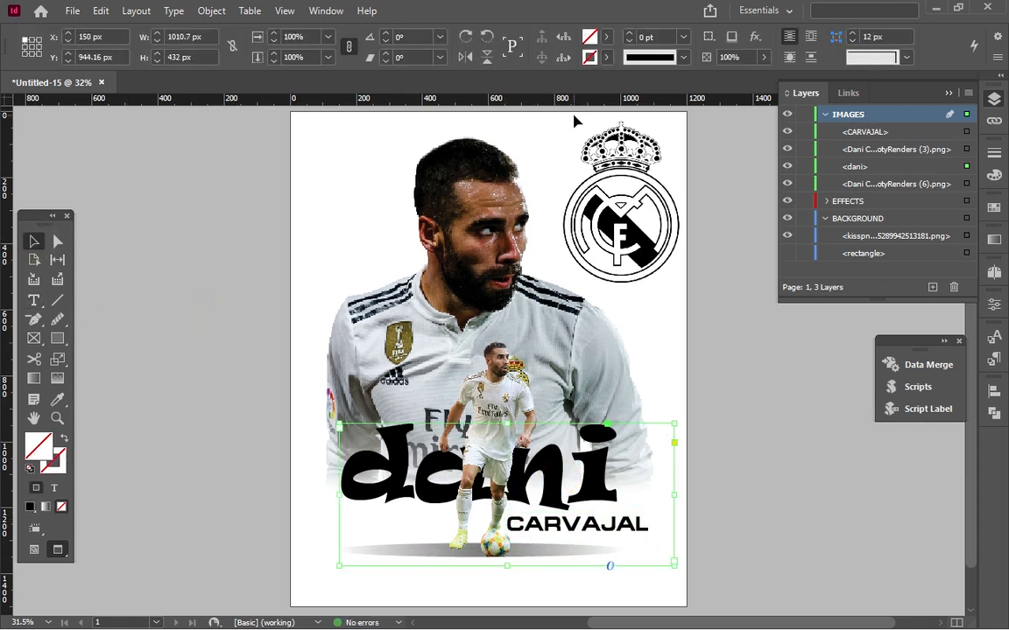
left_click(994, 154)
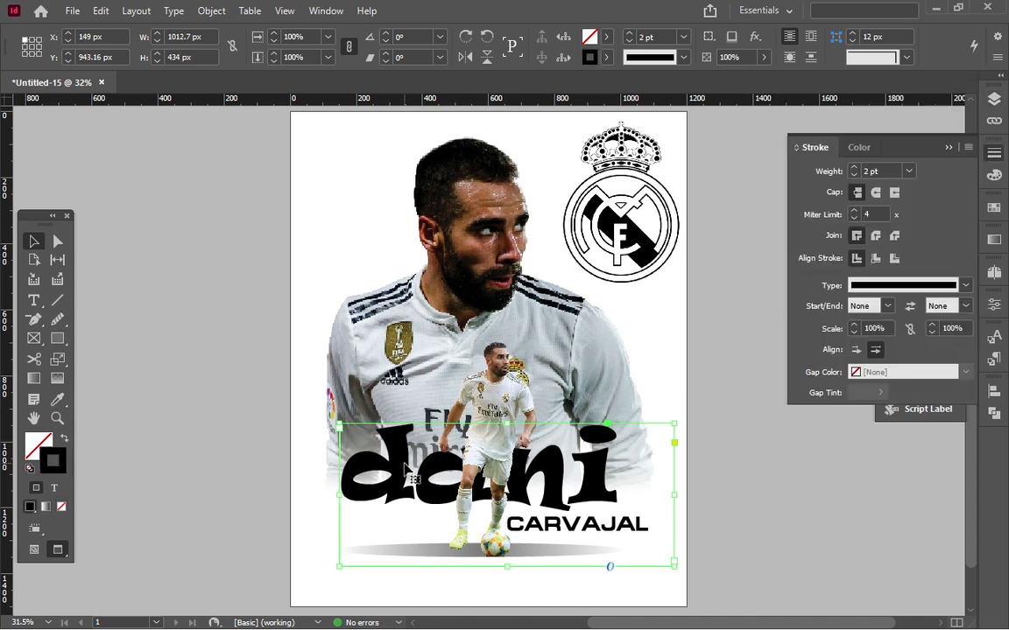
double_click(479, 424)
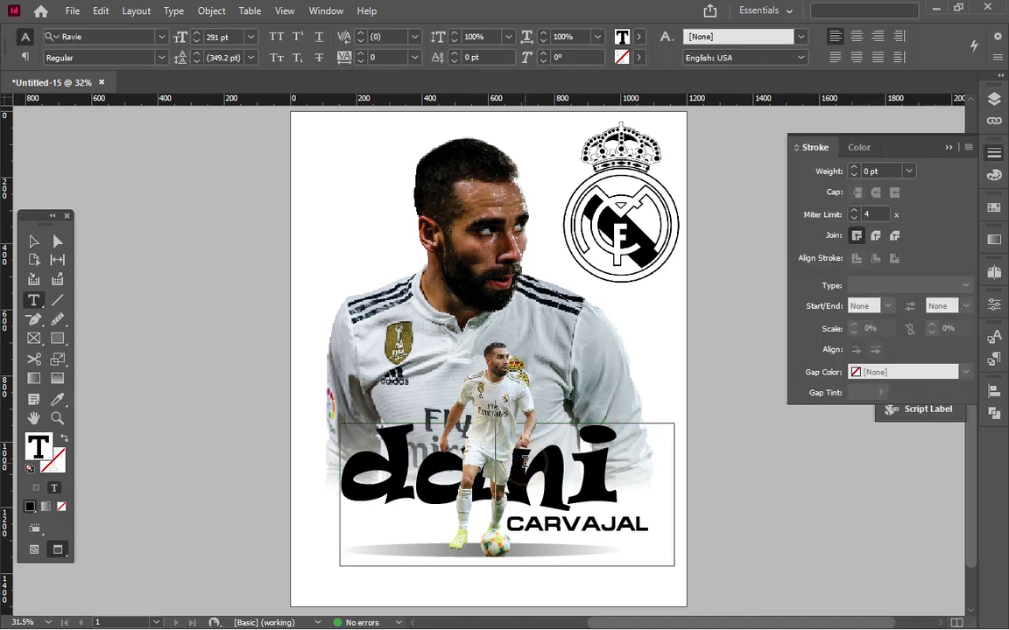
key("ctrl+a")
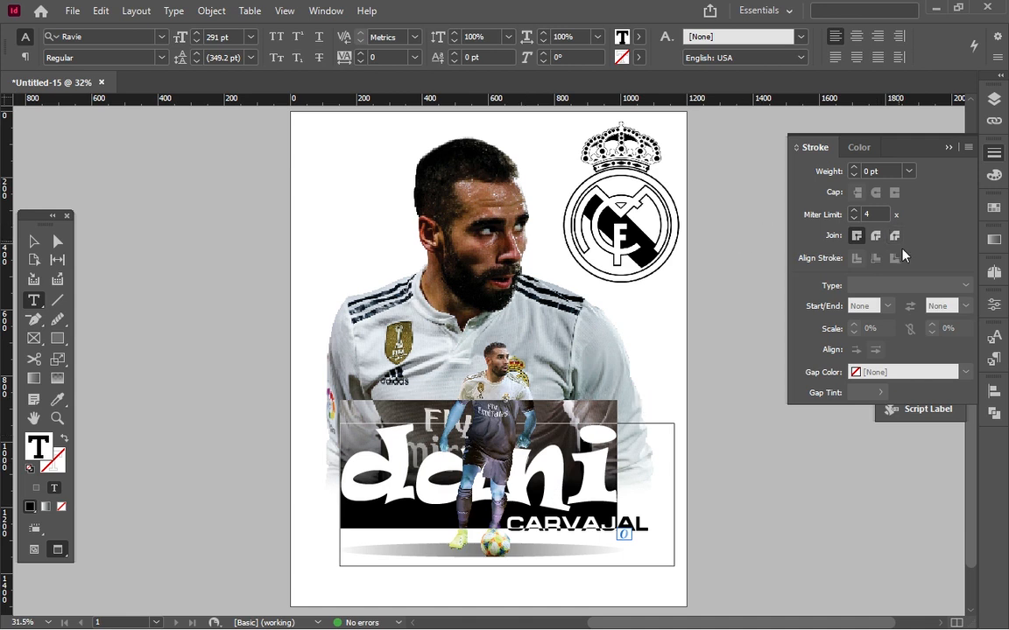
left_click(865, 146)
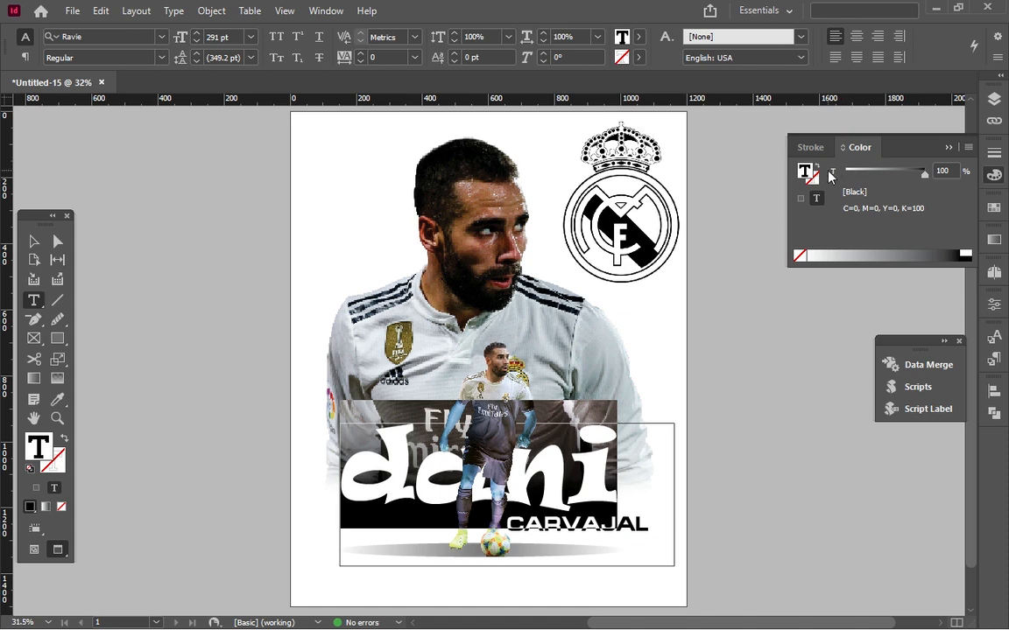
left_click(801, 149)
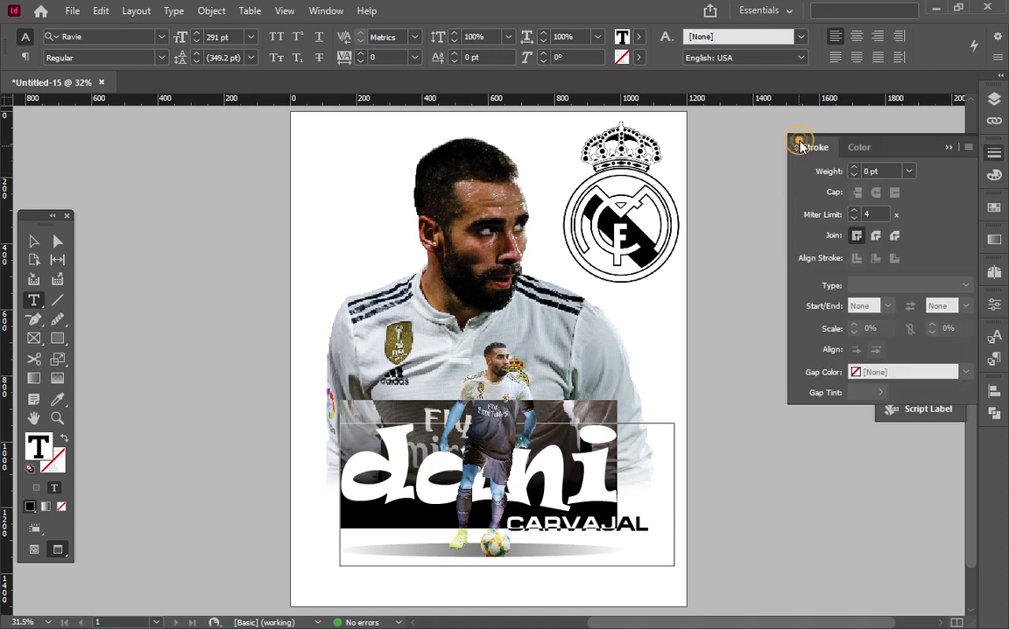
left_click(853, 167)
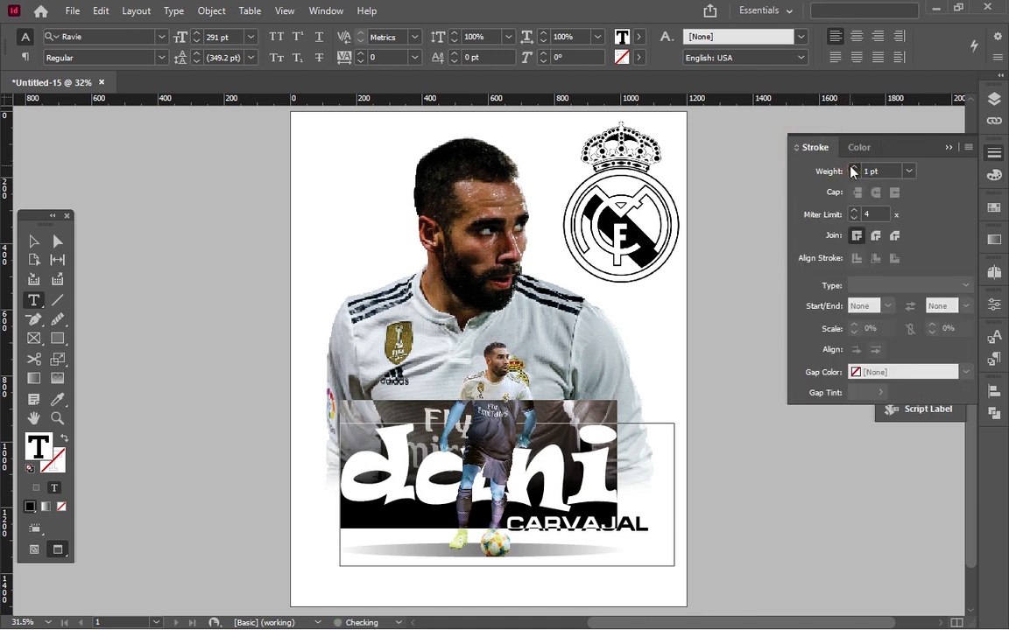
Set the "dani" letters' stroke colour to yellow, C=0 M=0 Y=100 K=0.
left_click(856, 148)
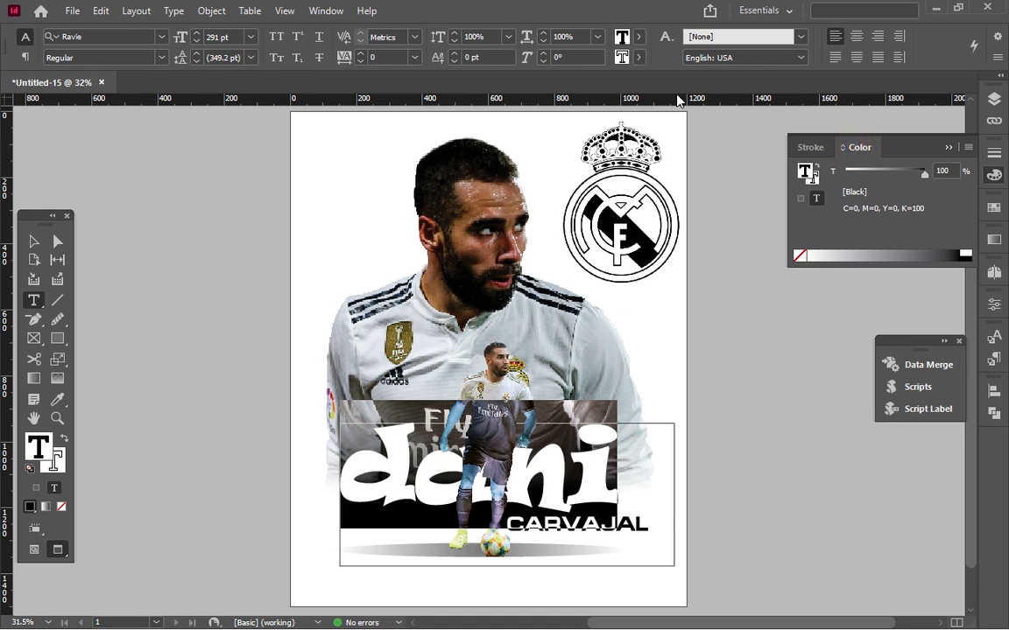
left_click(637, 59)
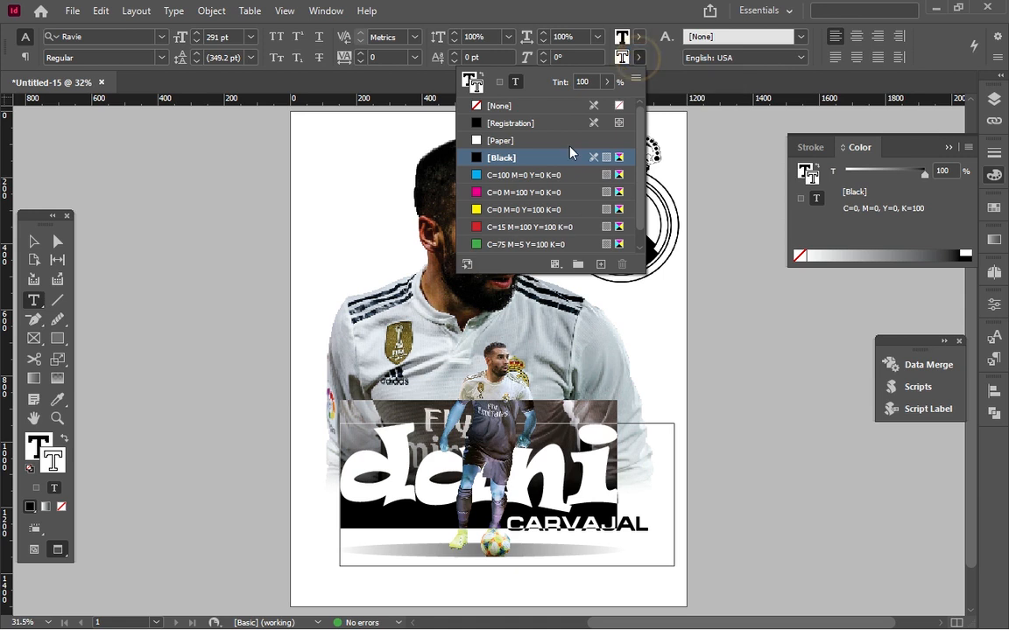
left_click(524, 213)
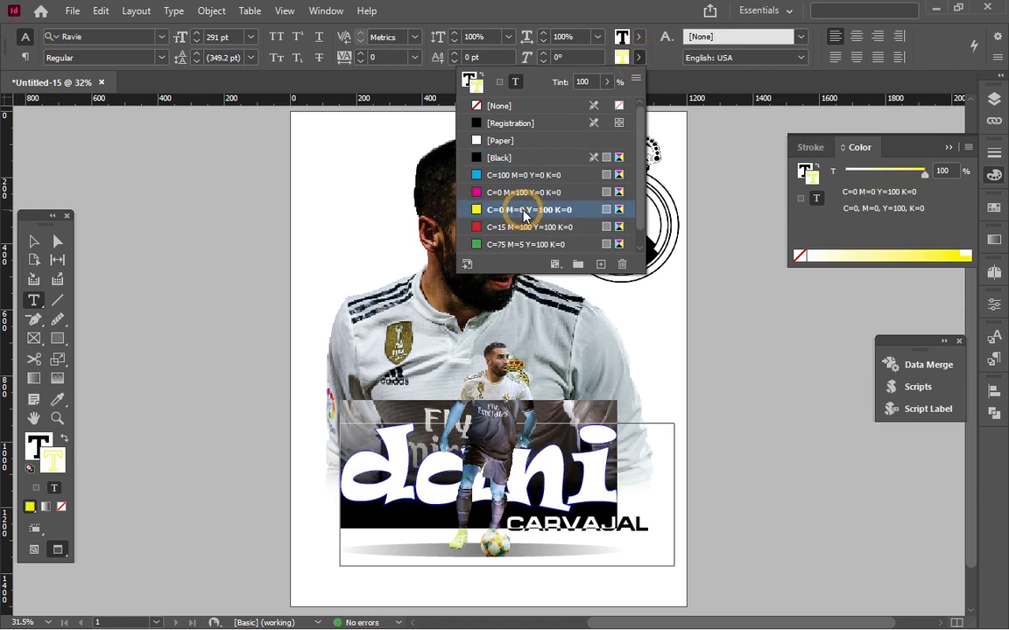
left_click(651, 3)
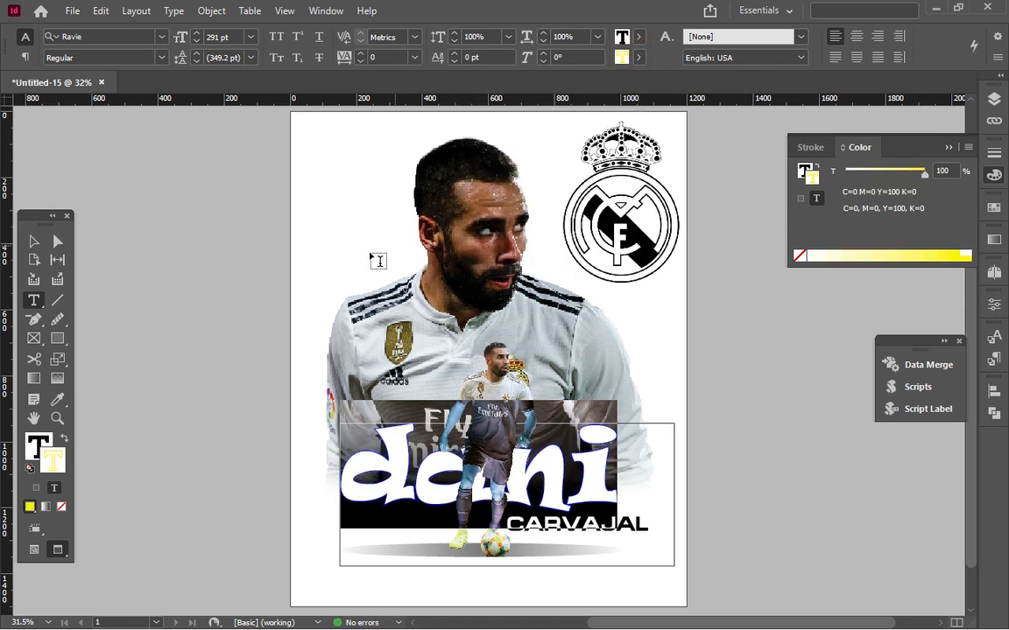
left_click(35, 241)
left_click(156, 263)
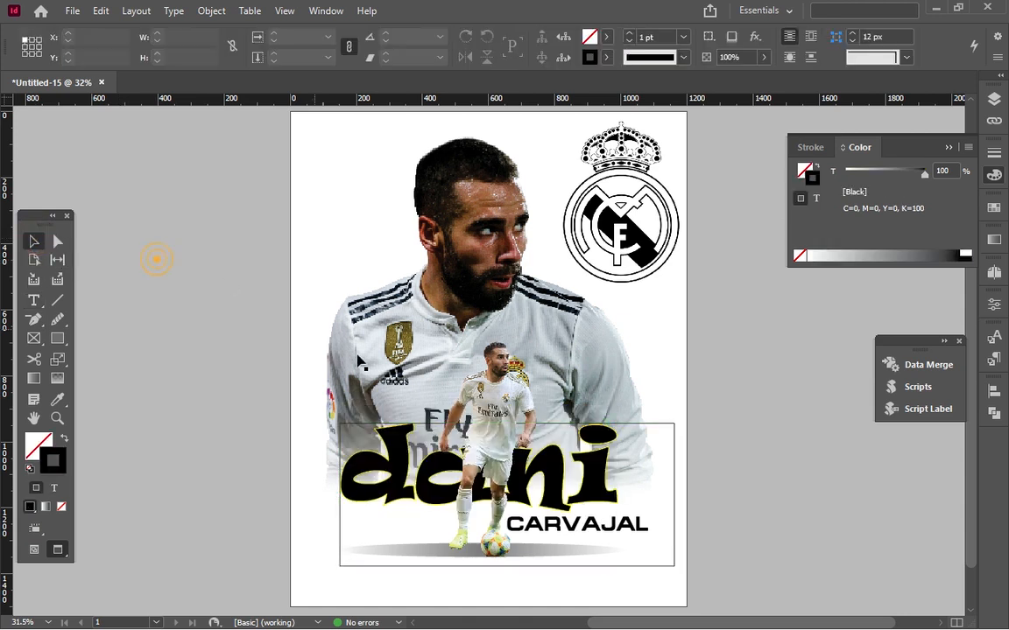
Raise the yellow stroke weight of the "dani" letters to 8 pt.
left_click(530, 473)
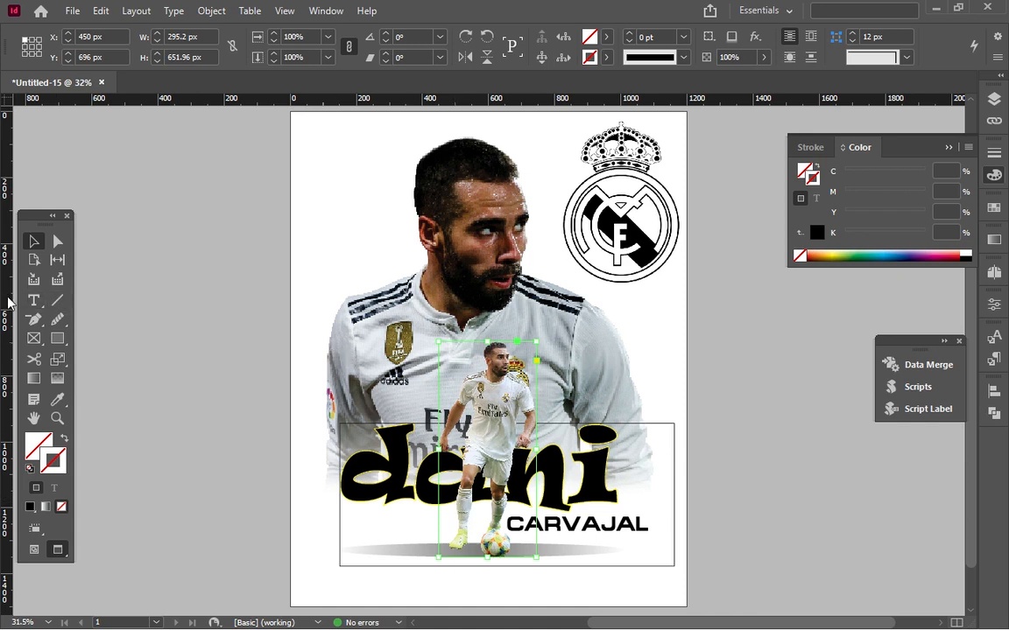
left_click(34, 303)
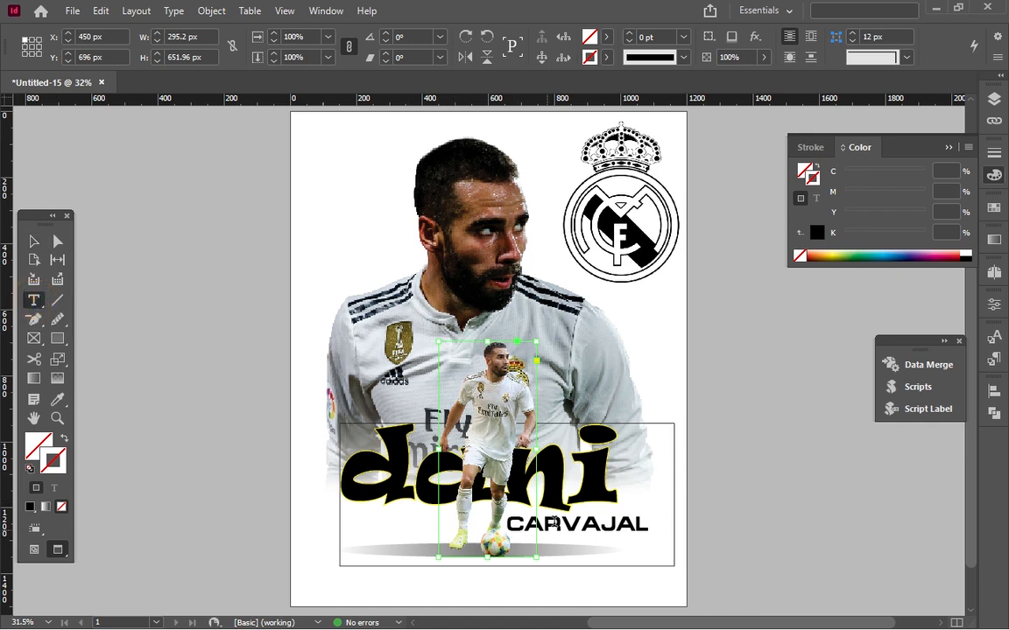
double_click(581, 490)
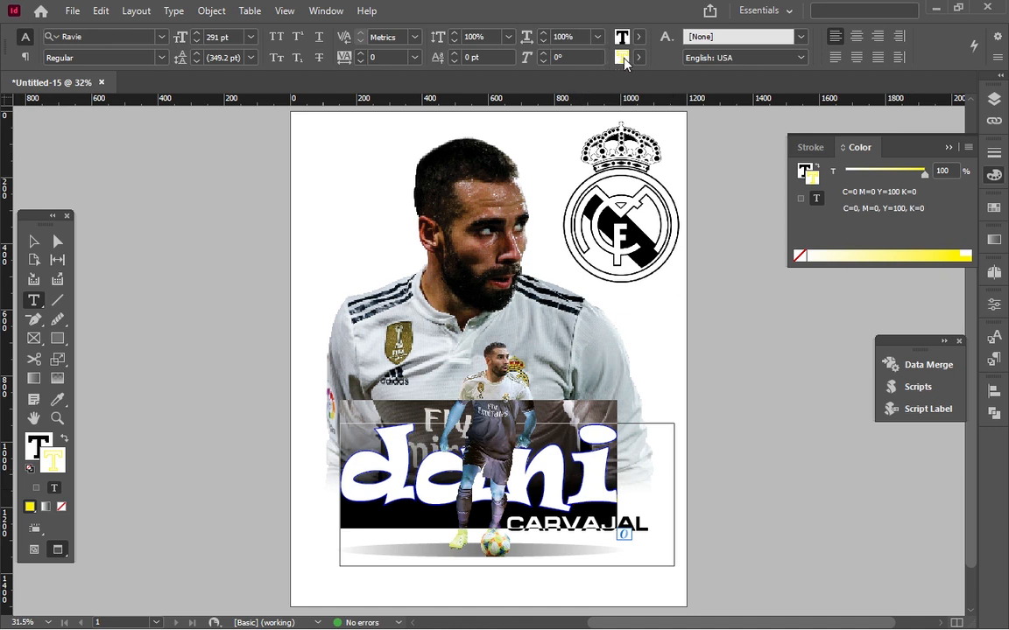
left_click(638, 58)
left_click(639, 58)
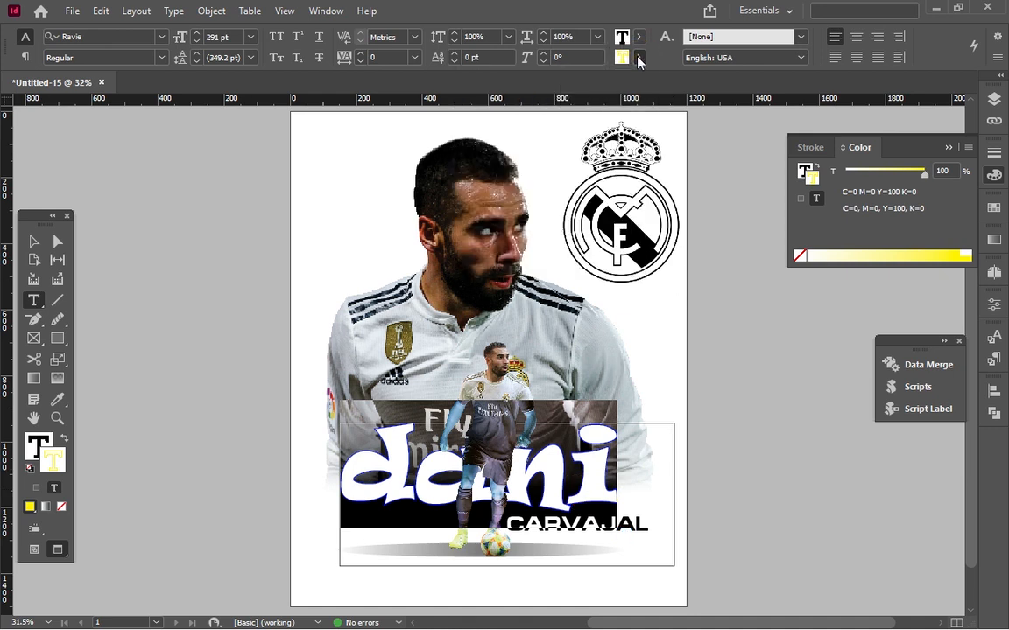
left_click(811, 148)
left_click(851, 168)
left_click(851, 169)
left_click(851, 168)
left_click(851, 168)
left_click(851, 168)
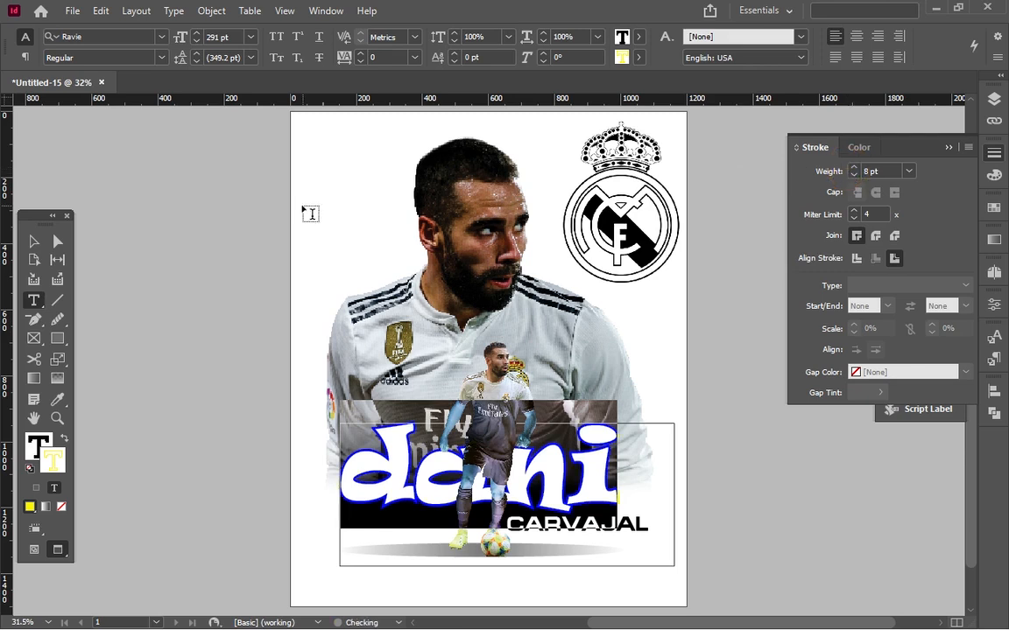
left_click(33, 240)
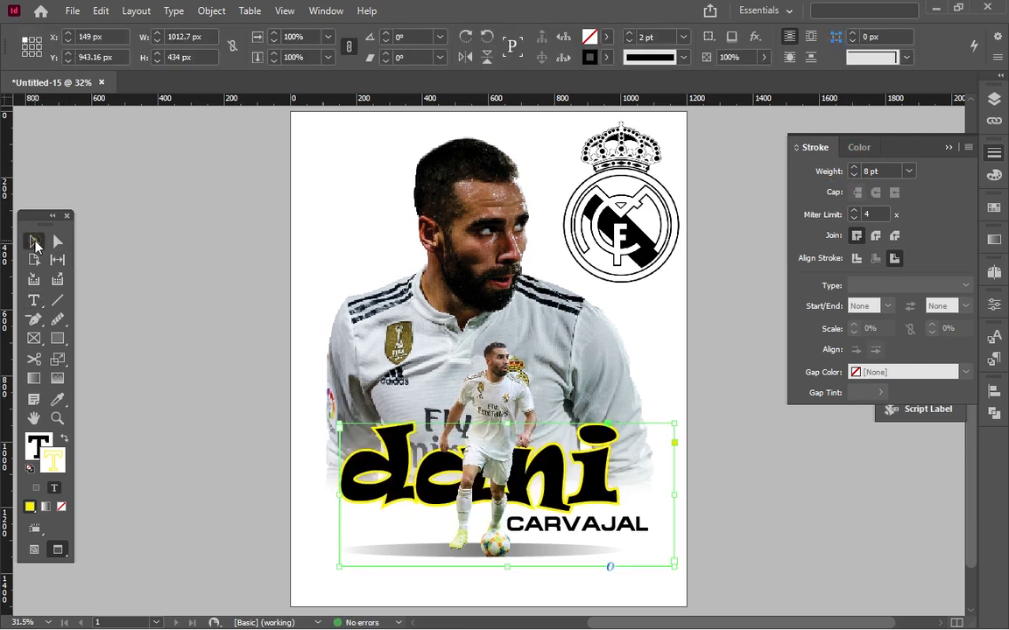
left_click(189, 250)
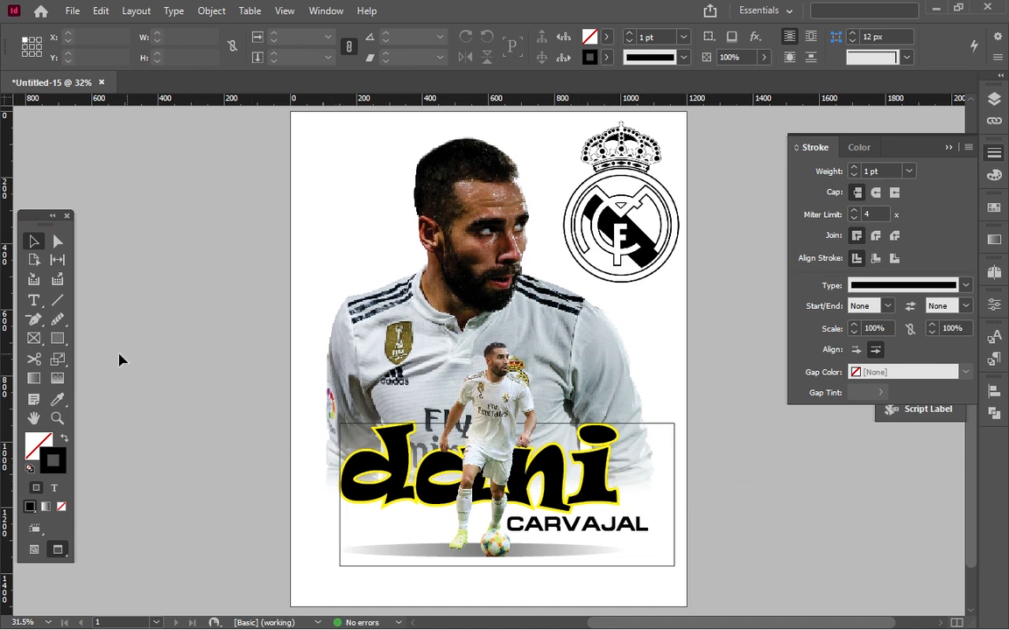
Draw a closed curved shape with the Pen tool, about 1403 by 1333 px, sweeping across the player photo and past the page's left edge.
left_click(58, 340)
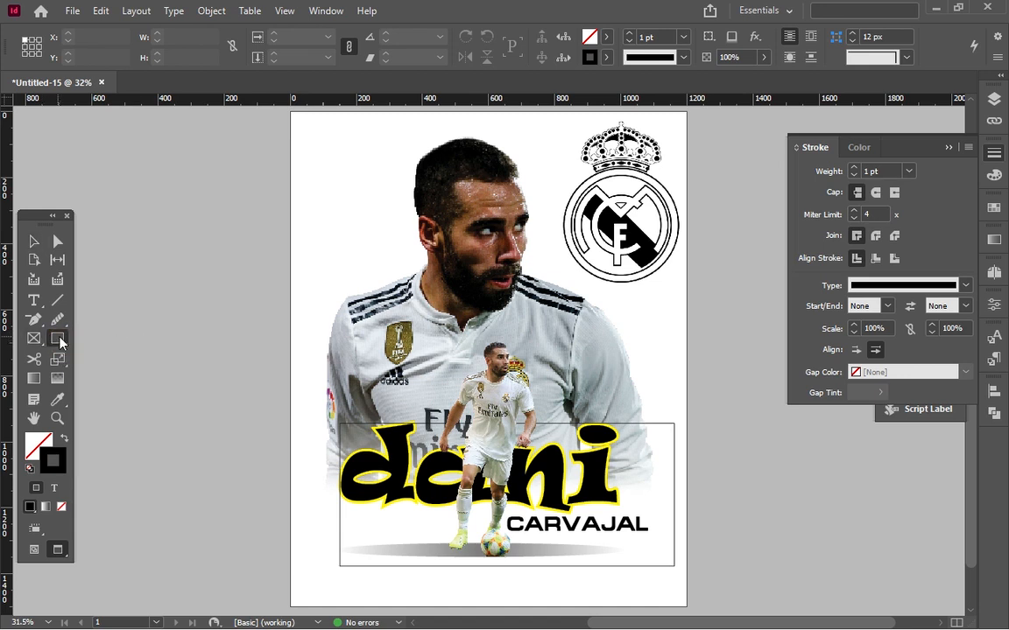
left_click(57, 340)
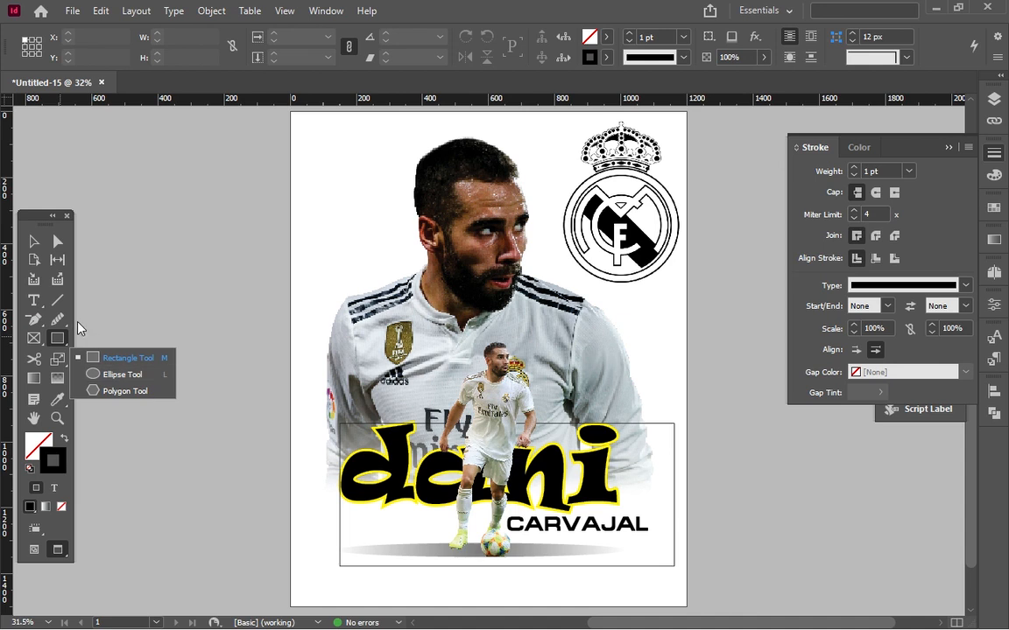
left_click(32, 321)
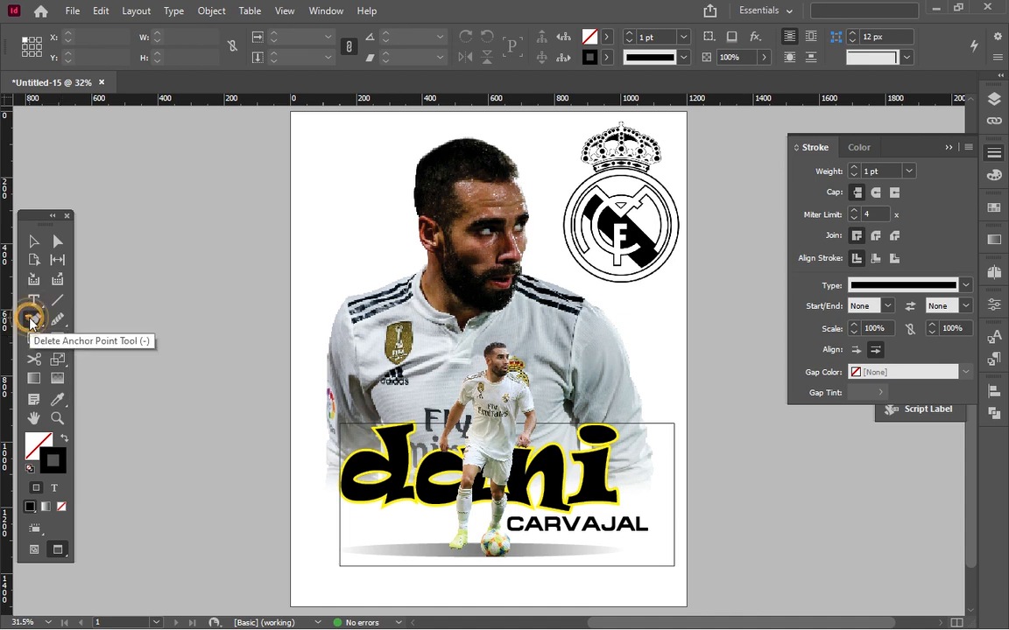
left_click(32, 321)
left_click(84, 341)
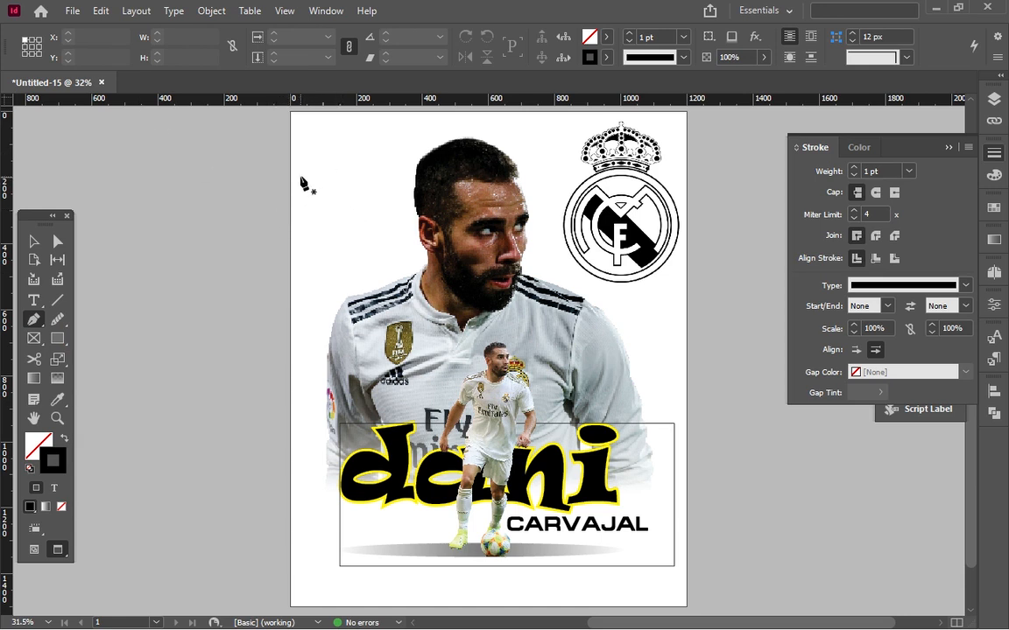
left_click_drag(239, 147, 241, 147)
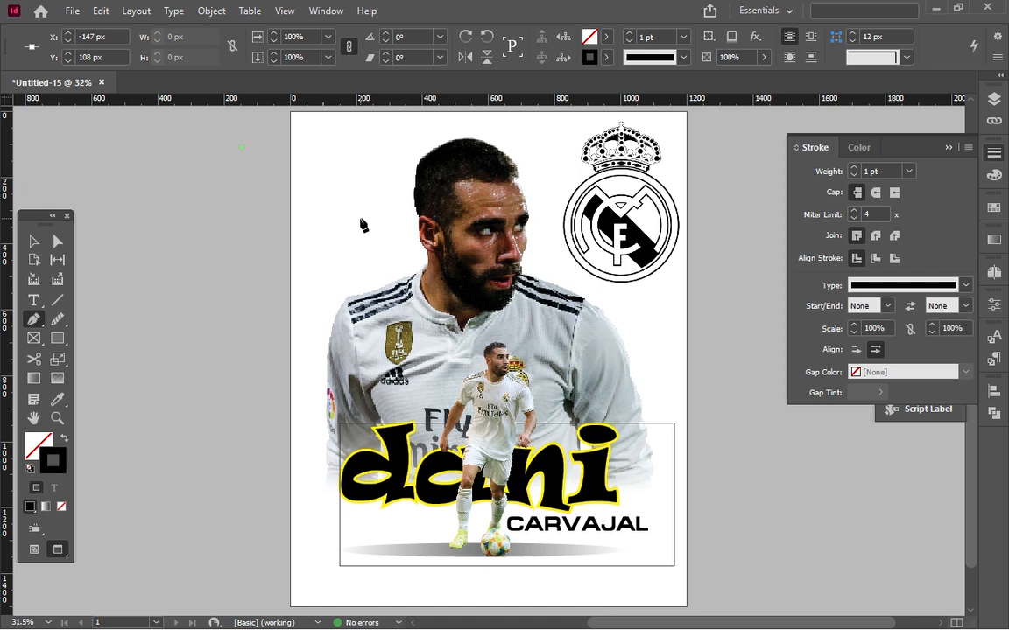
left_click_drag(360, 217, 388, 277)
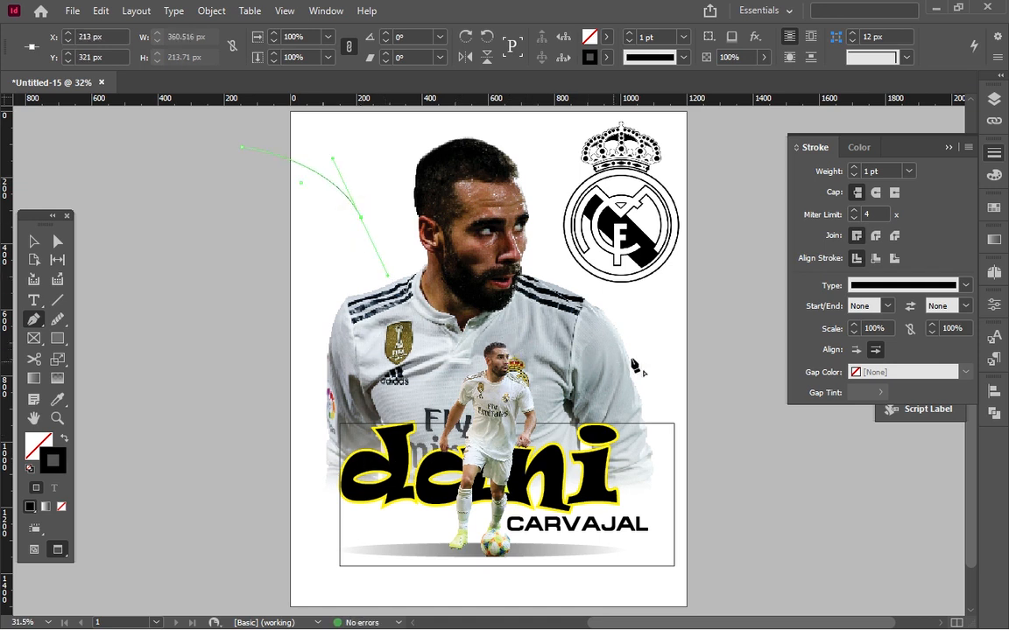
left_click_drag(632, 360, 711, 321)
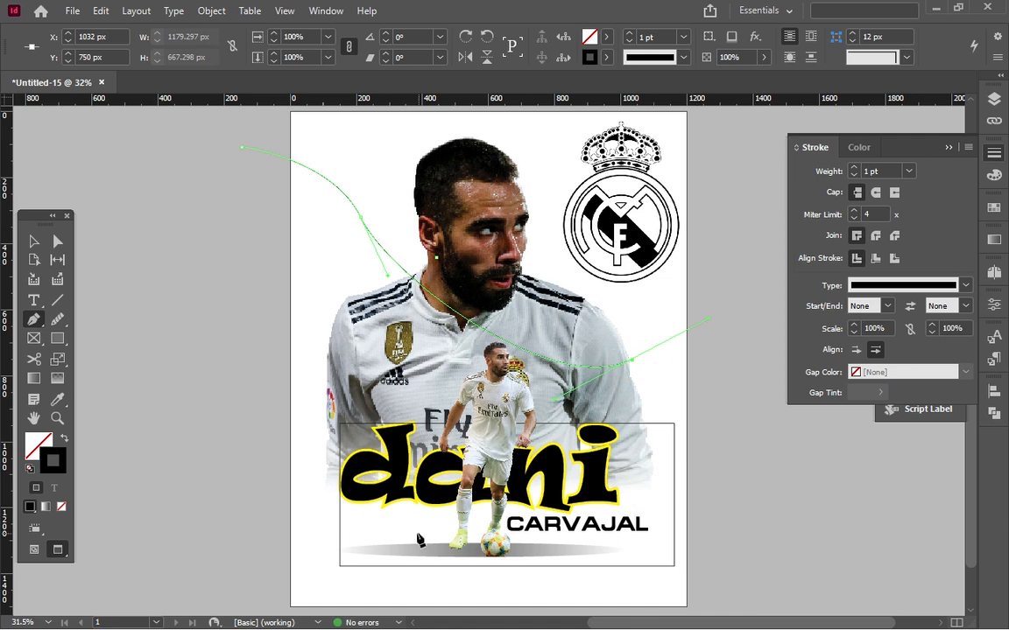
left_click(420, 587)
left_click_drag(180, 519, 180, 486)
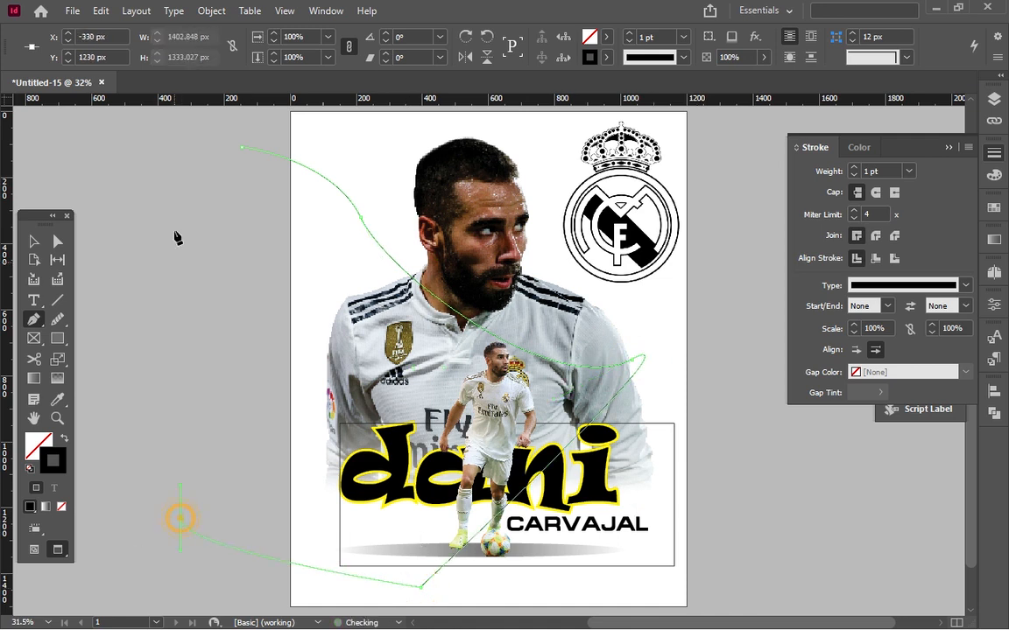
left_click(243, 151)
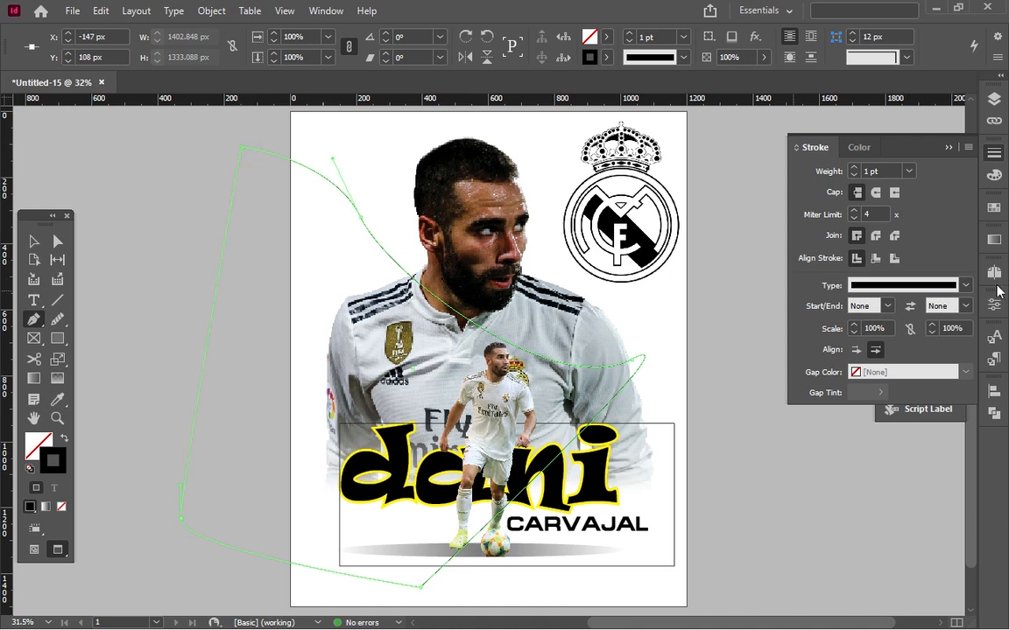
Remove the curved shape's stroke and fill it with yellow, C=0 M=0 Y=100 K=0.
left_click(606, 57)
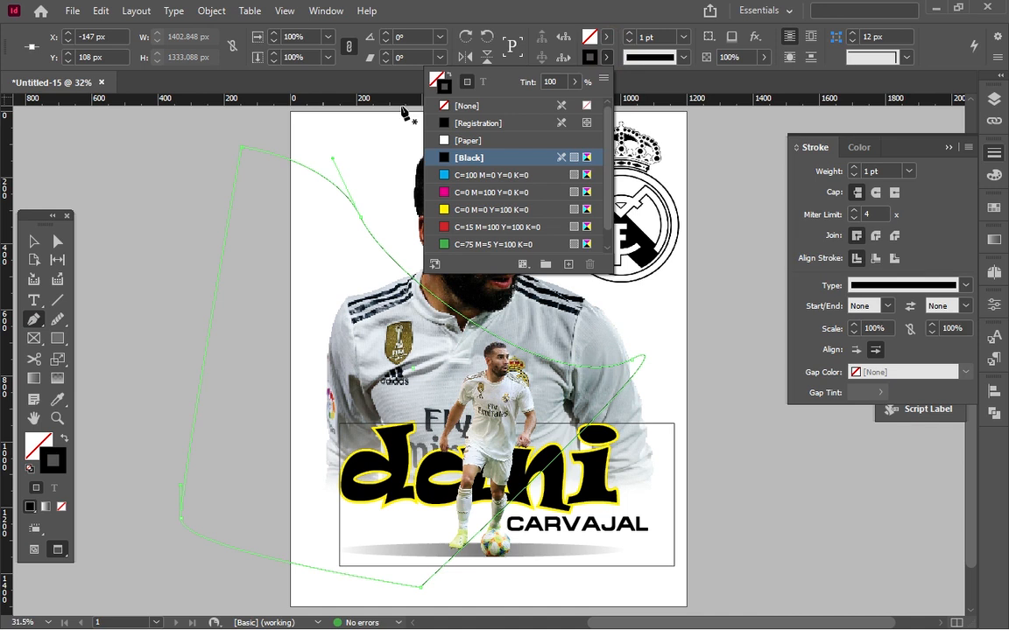
left_click(448, 106)
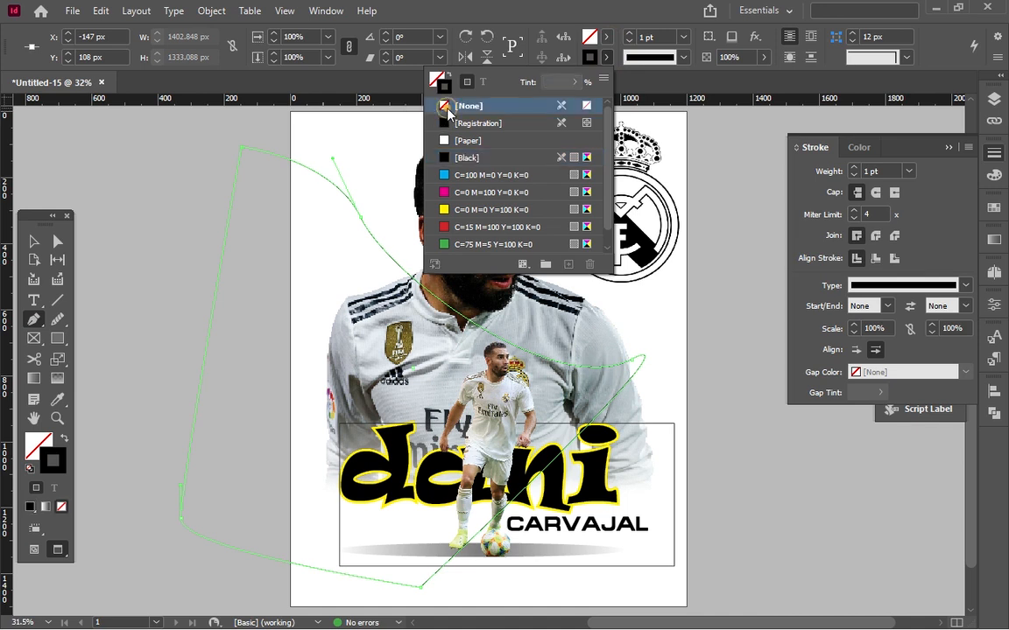
left_click(604, 36)
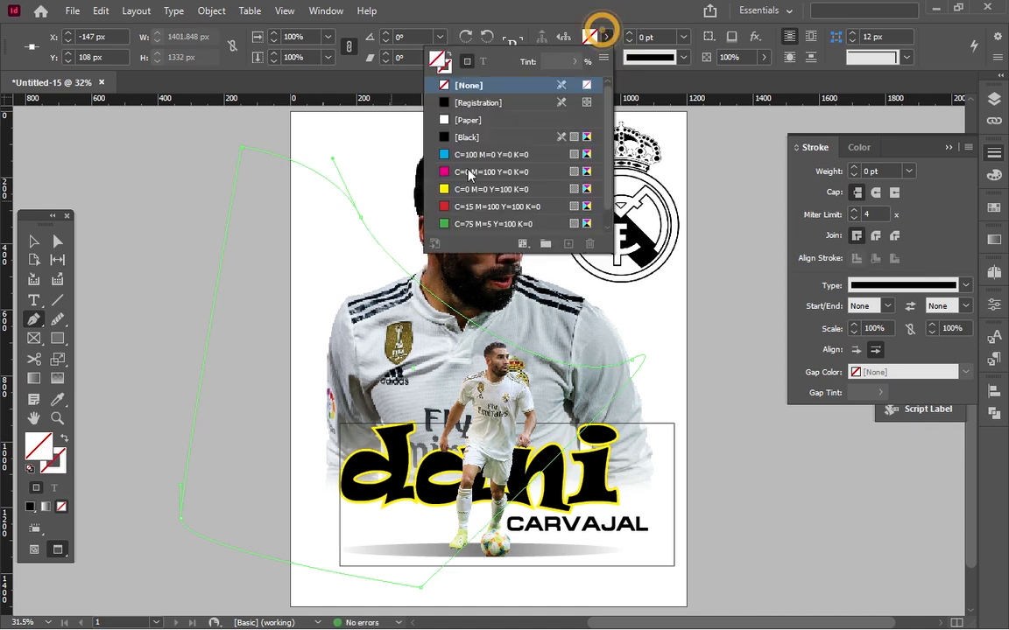
left_click(456, 172)
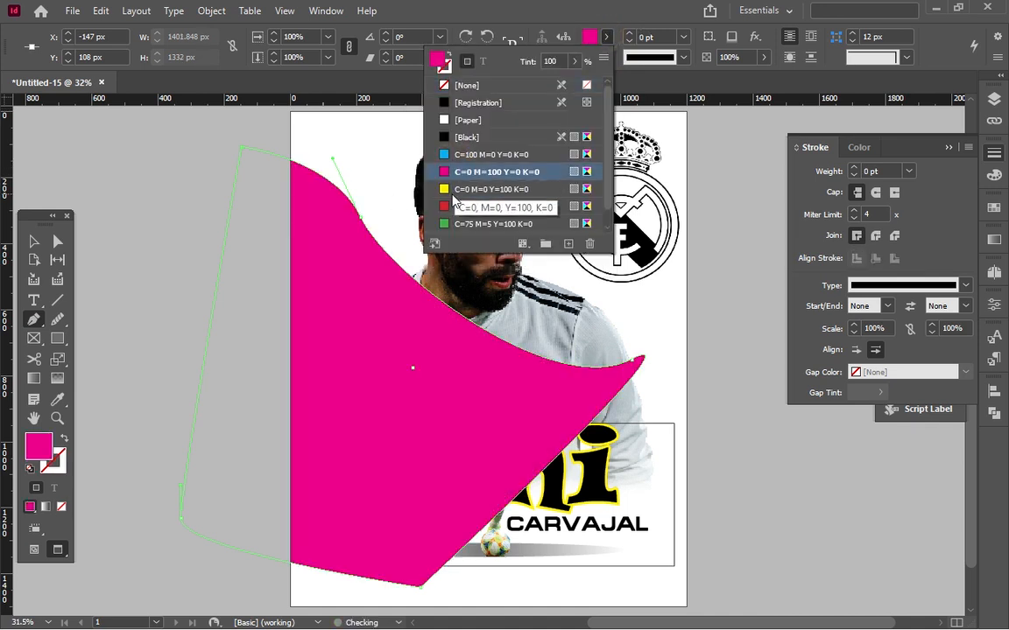
left_click(457, 189)
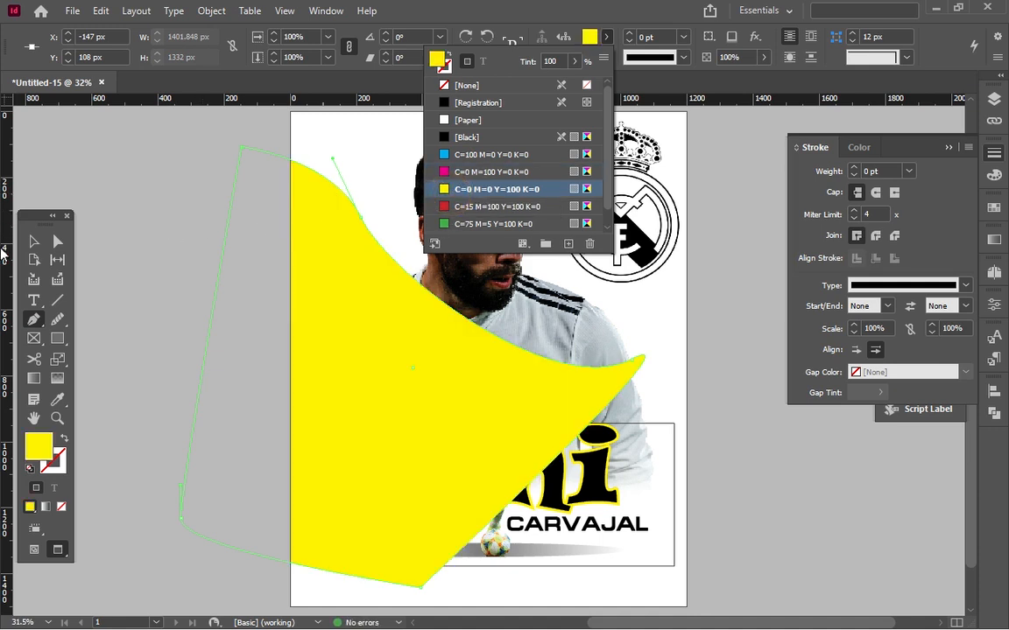
Send the yellow shape backward by single levels in the stacking order.
left_click(34, 241)
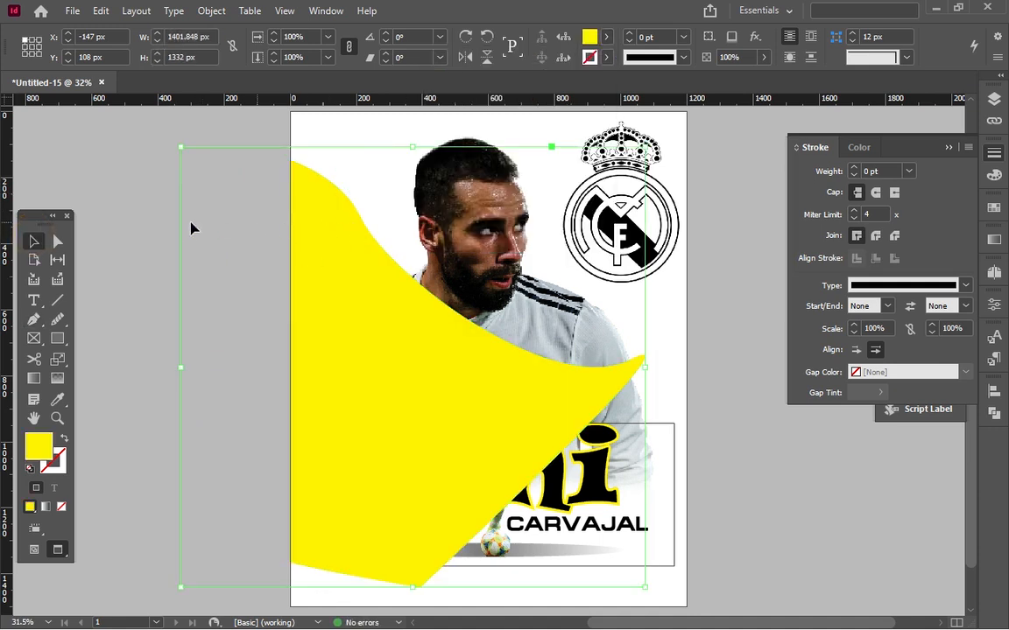
right_click(355, 256)
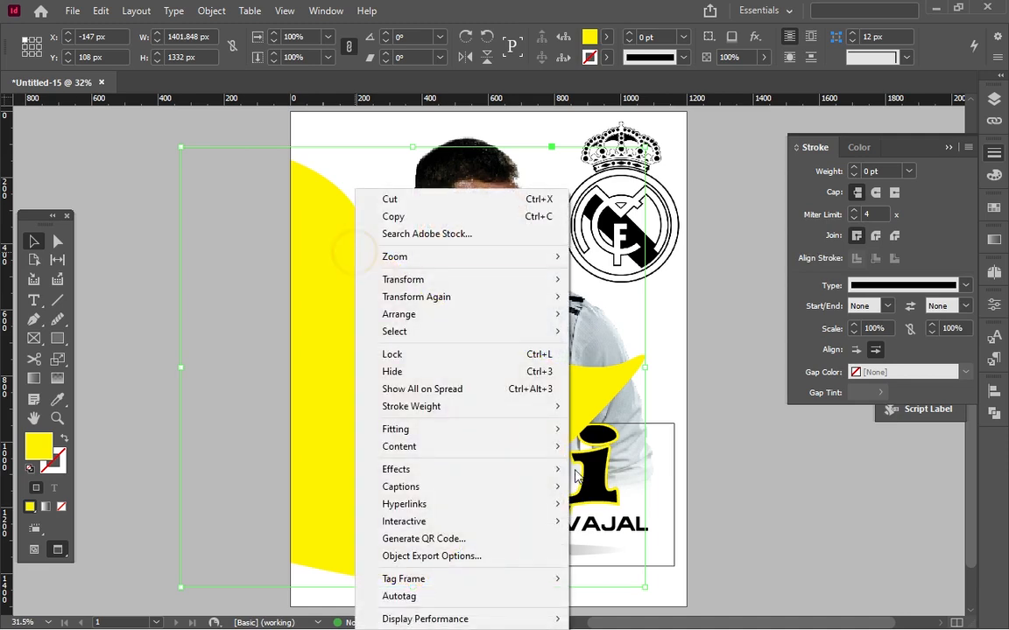
mouse_move(405, 438)
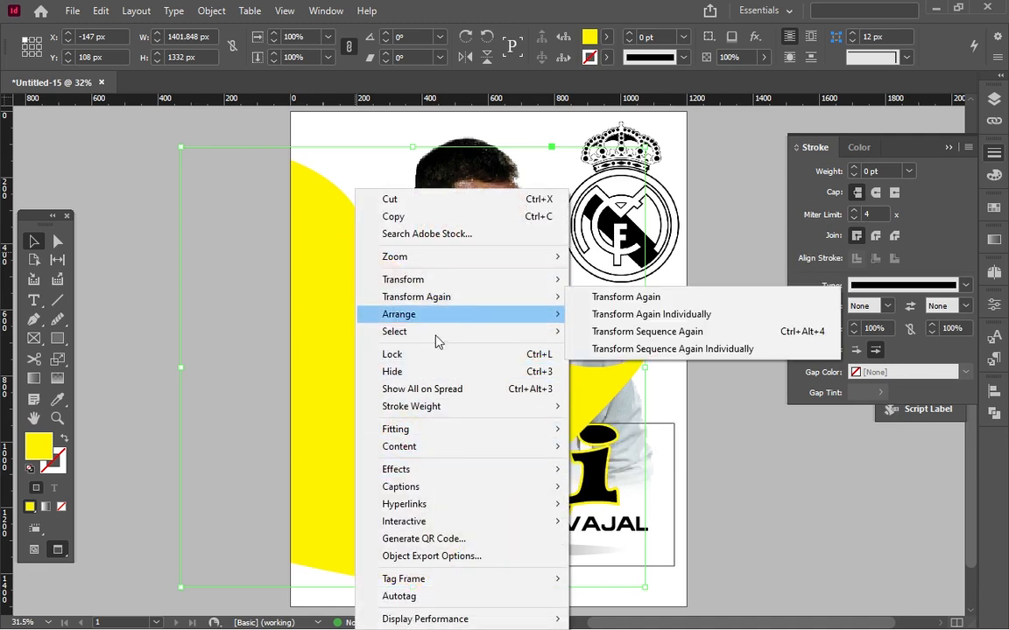
mouse_move(507, 314)
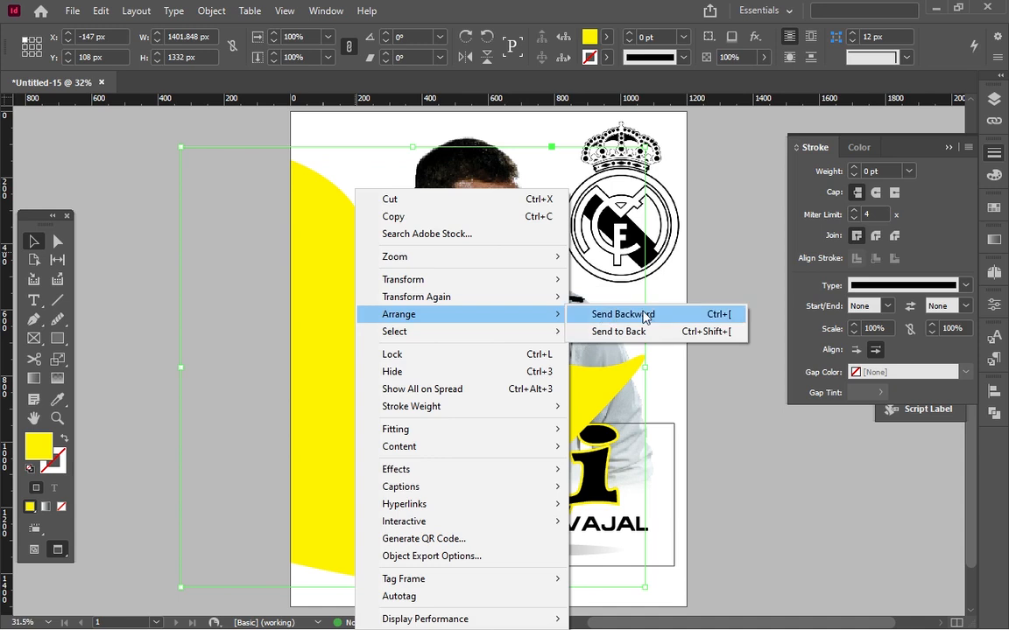
left_click(644, 314)
right_click(382, 354)
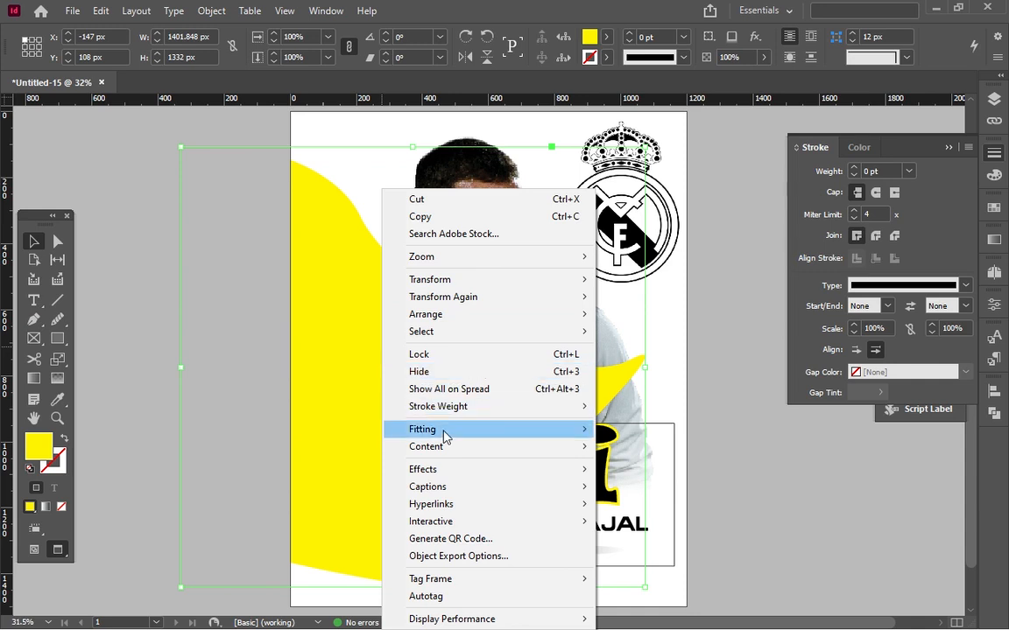
mouse_move(508, 317)
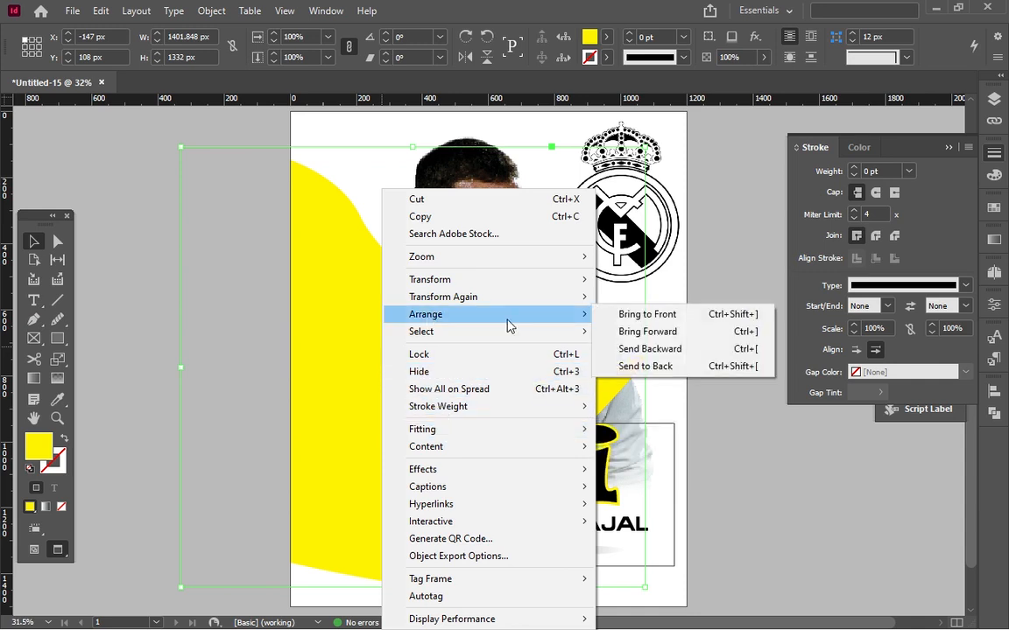
left_click(625, 348)
left_click(622, 355)
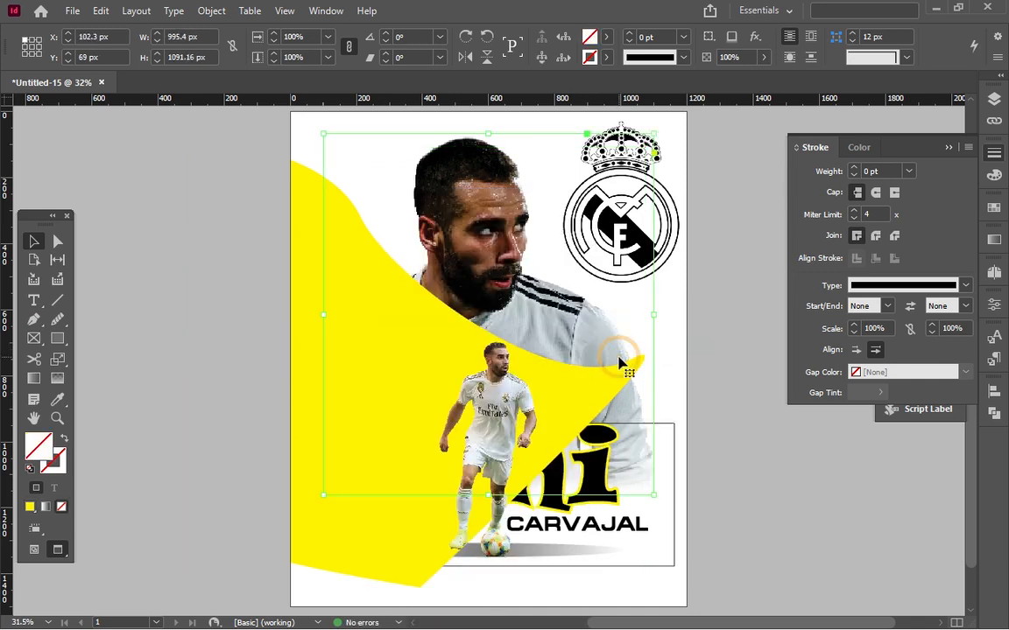
Send the yellow shape to the very back, behind the player images and name text, and deselect it.
left_click(318, 214)
right_click(319, 214)
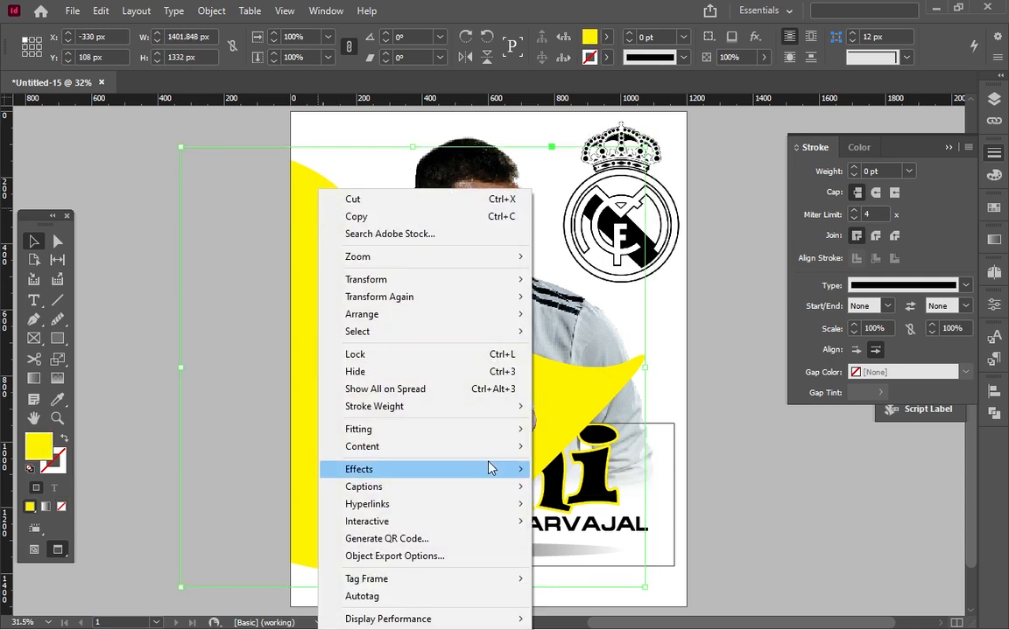
mouse_move(427, 433)
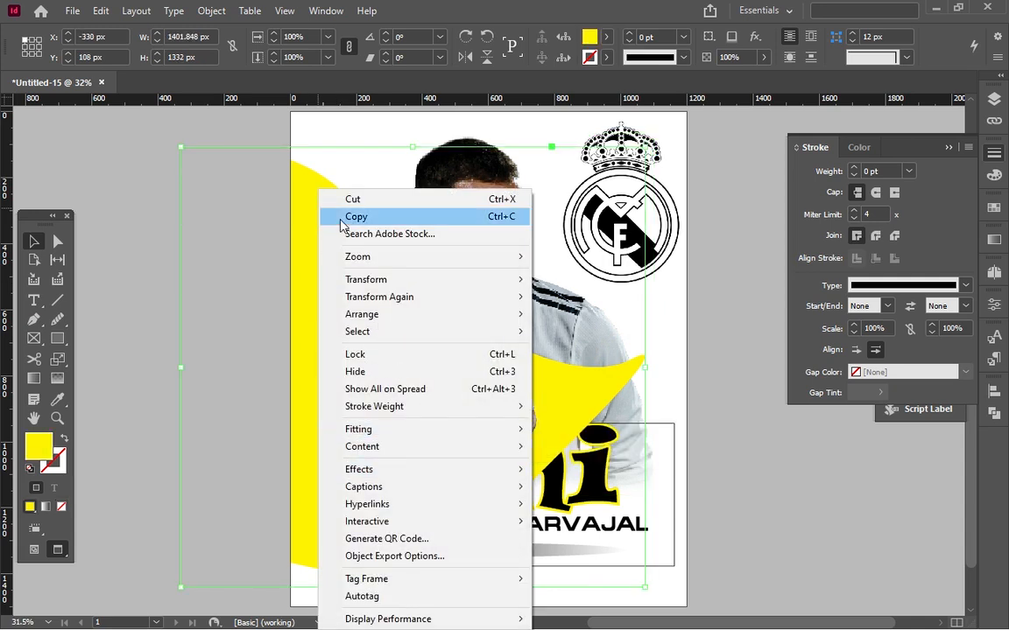
mouse_move(402, 314)
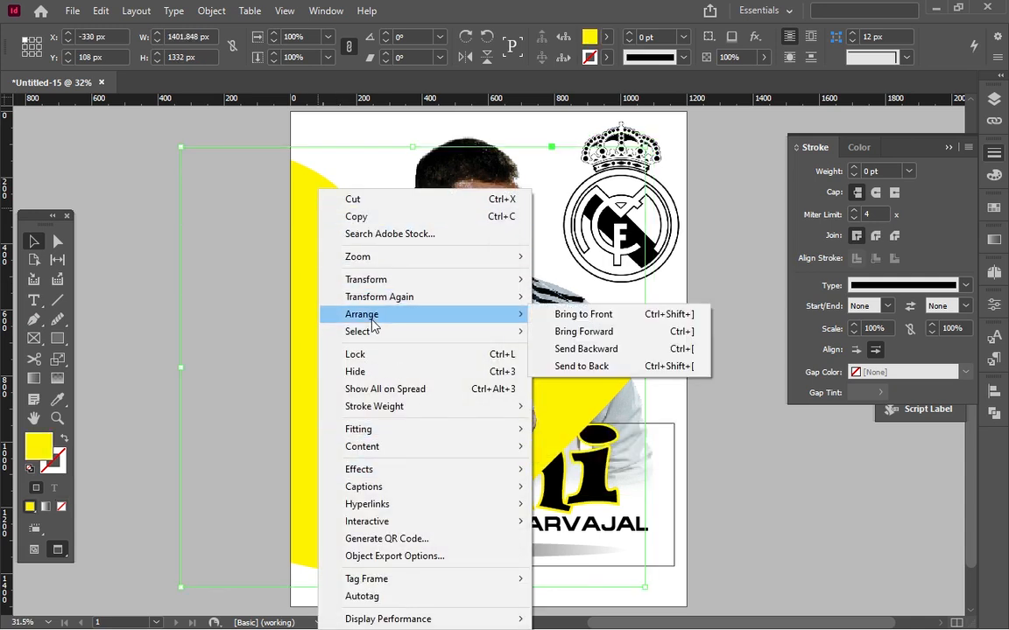
left_click(573, 367)
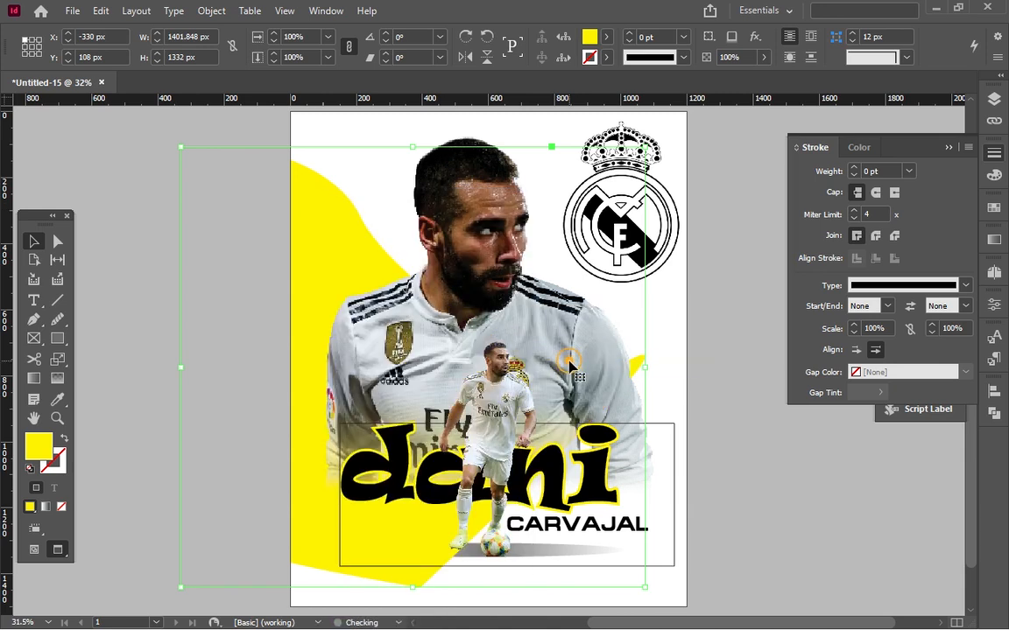
left_click(177, 241)
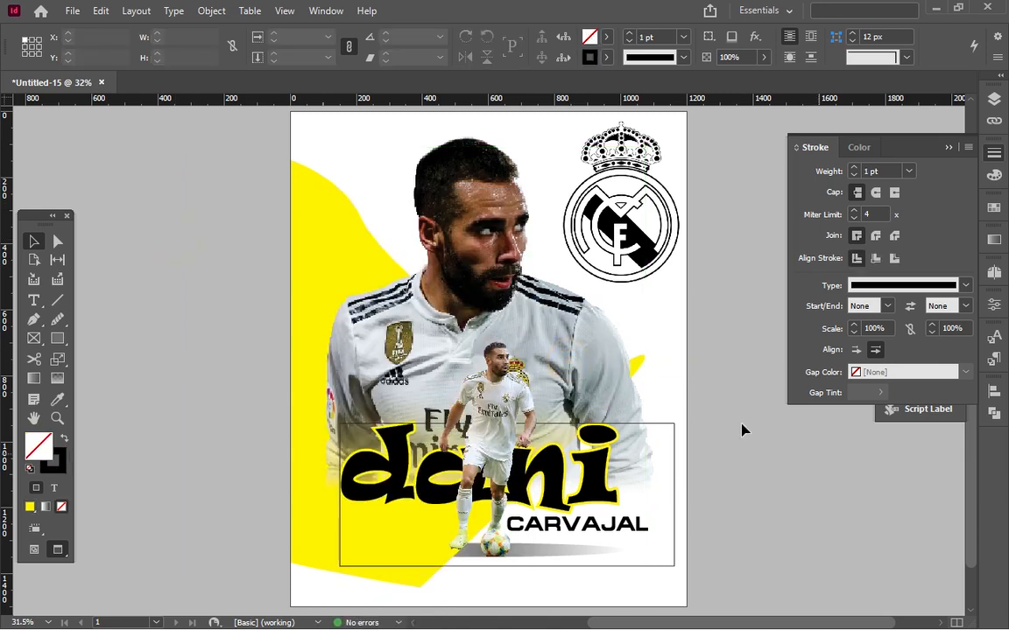
Look over the whole flyer and display it full screen in Presentation mode.
scroll(733, 376, "down", 1)
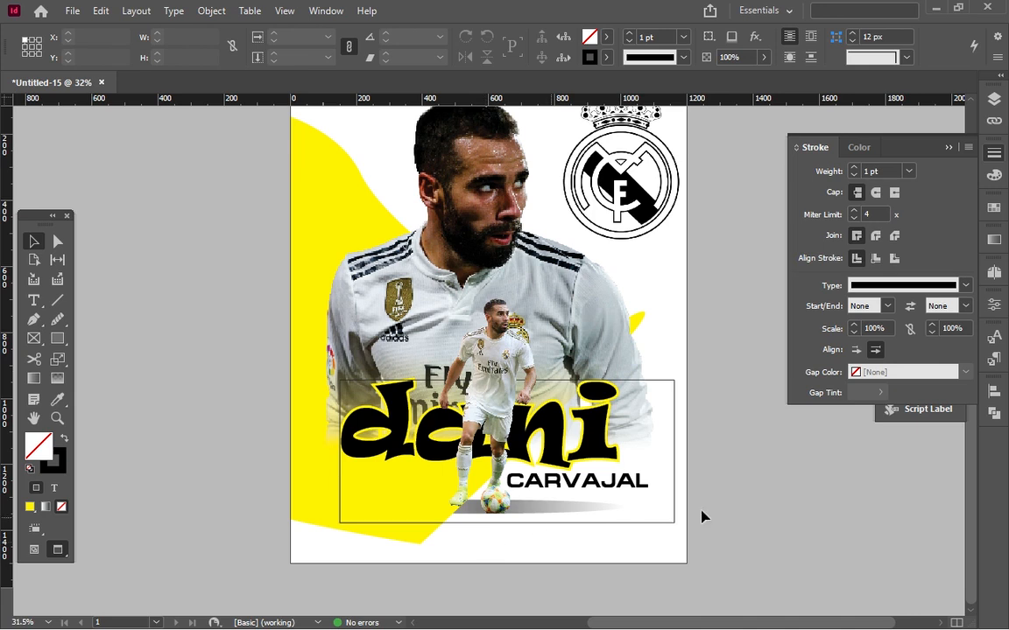
scroll(737, 487, "up", 1)
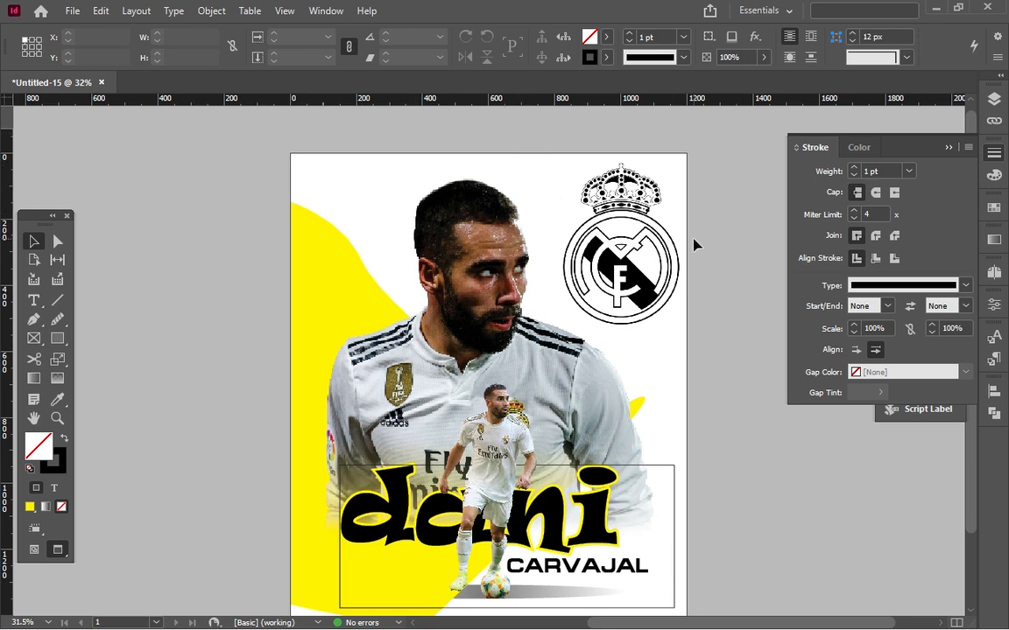
scroll(693, 244, "down", 1)
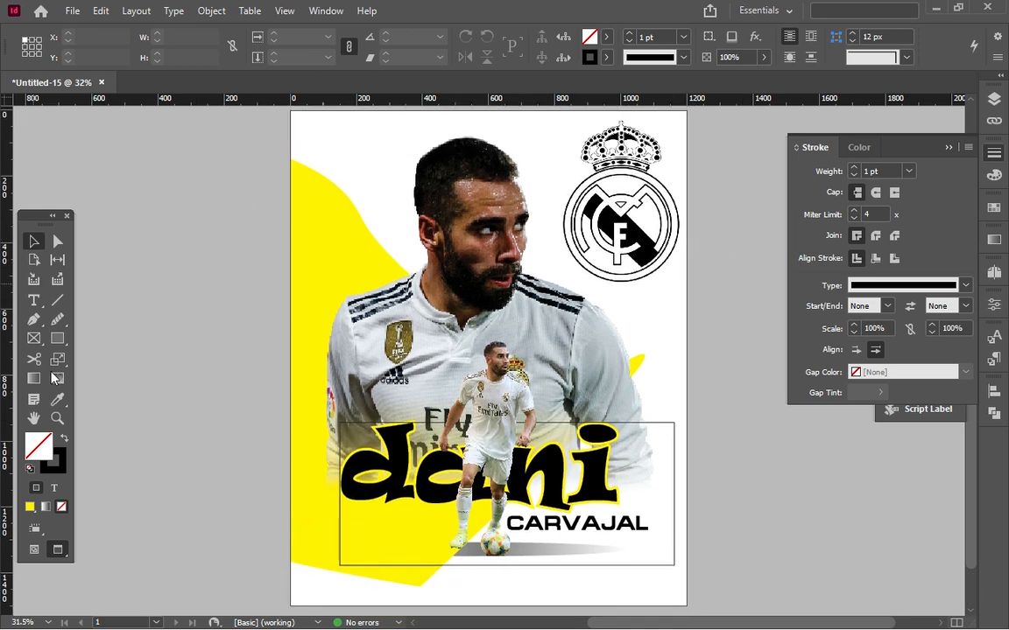
left_click(58, 549)
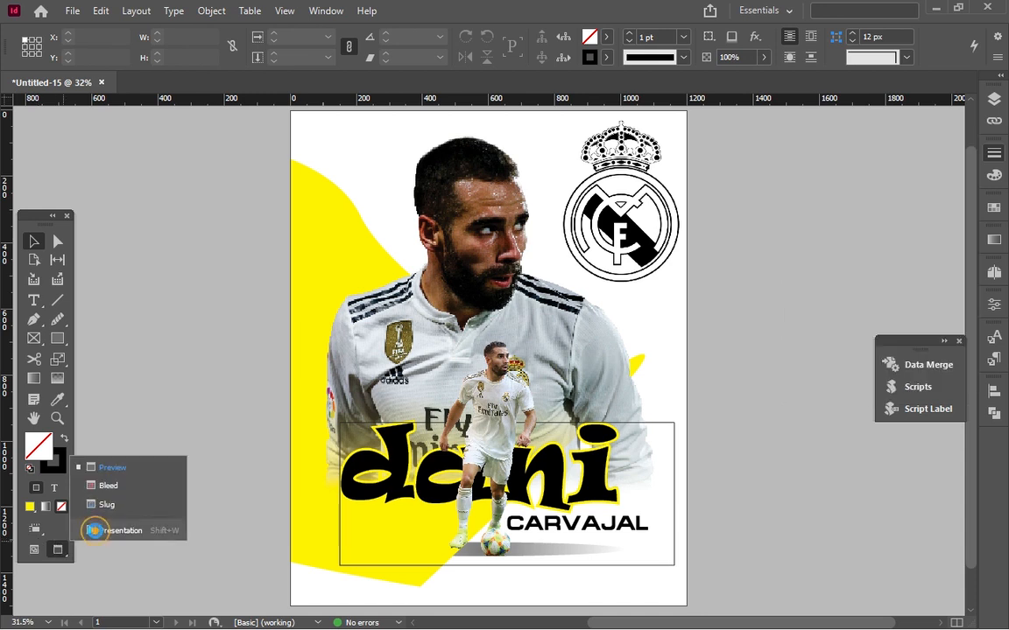
left_click(114, 531)
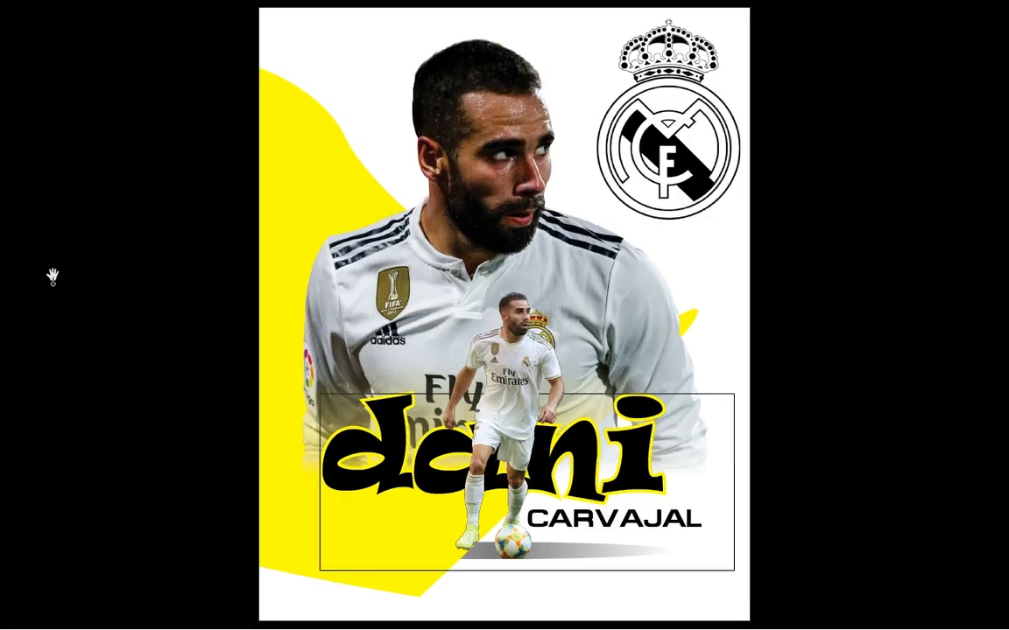